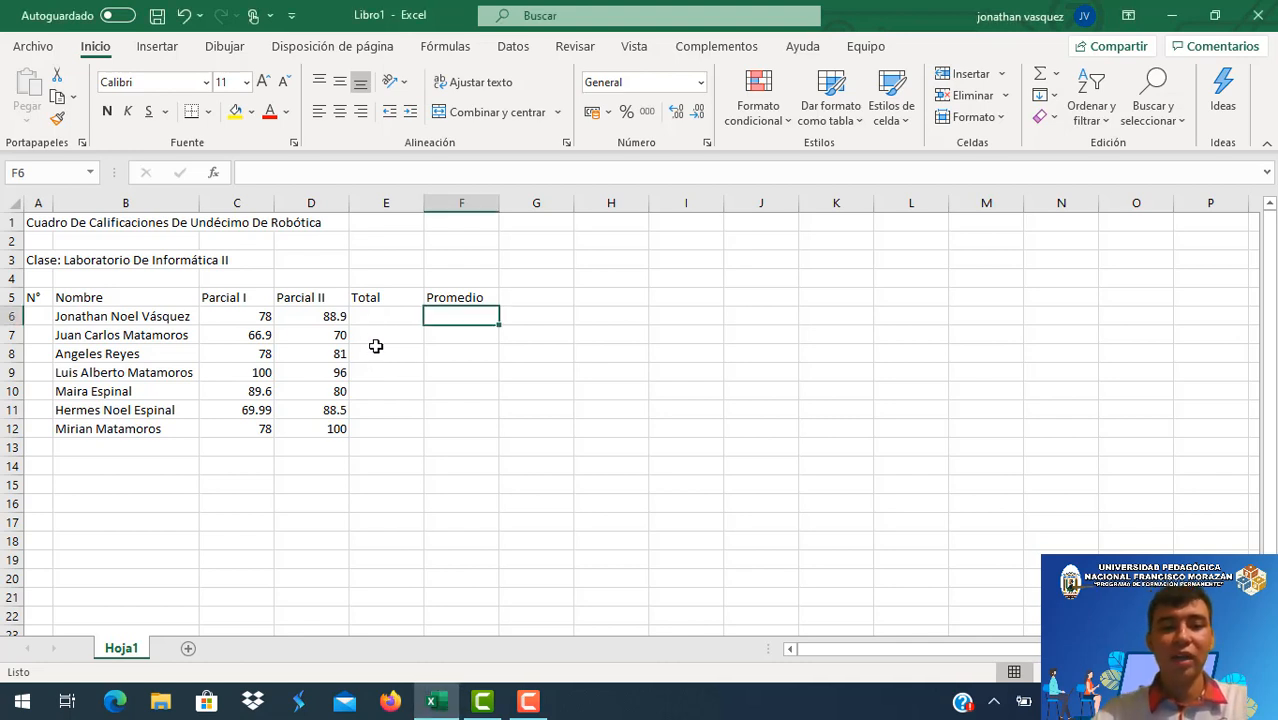
Examine the grade table's Parcial I and Parcial II scores and the empty Total and Promedio columns
left_click(375, 343)
left_click(384, 318)
left_click(382, 351)
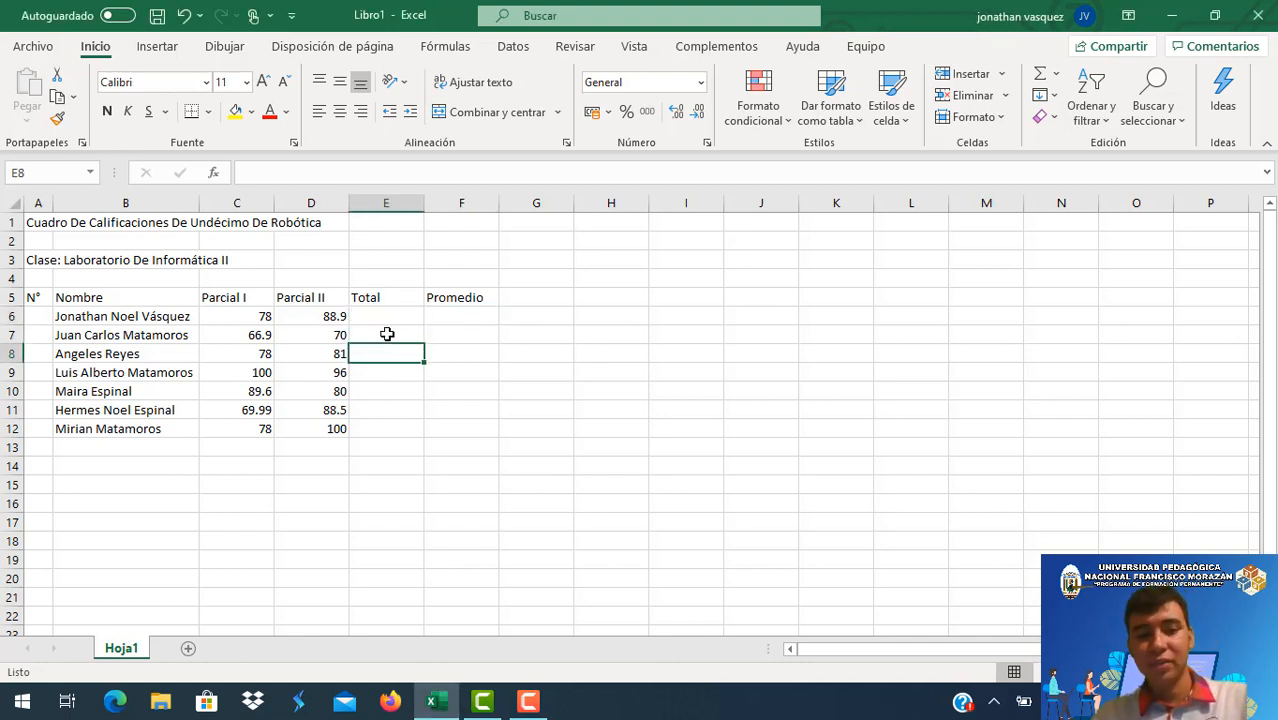
left_click(387, 333)
left_click(387, 316)
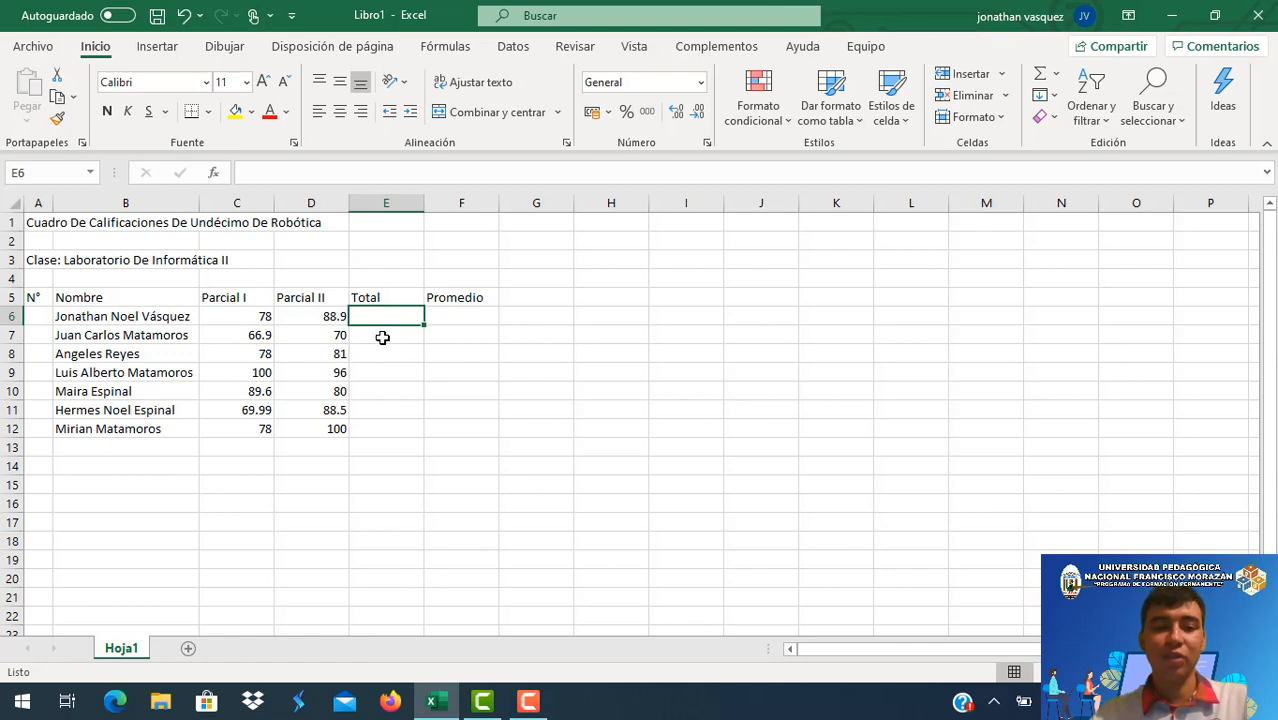
left_click(382, 338)
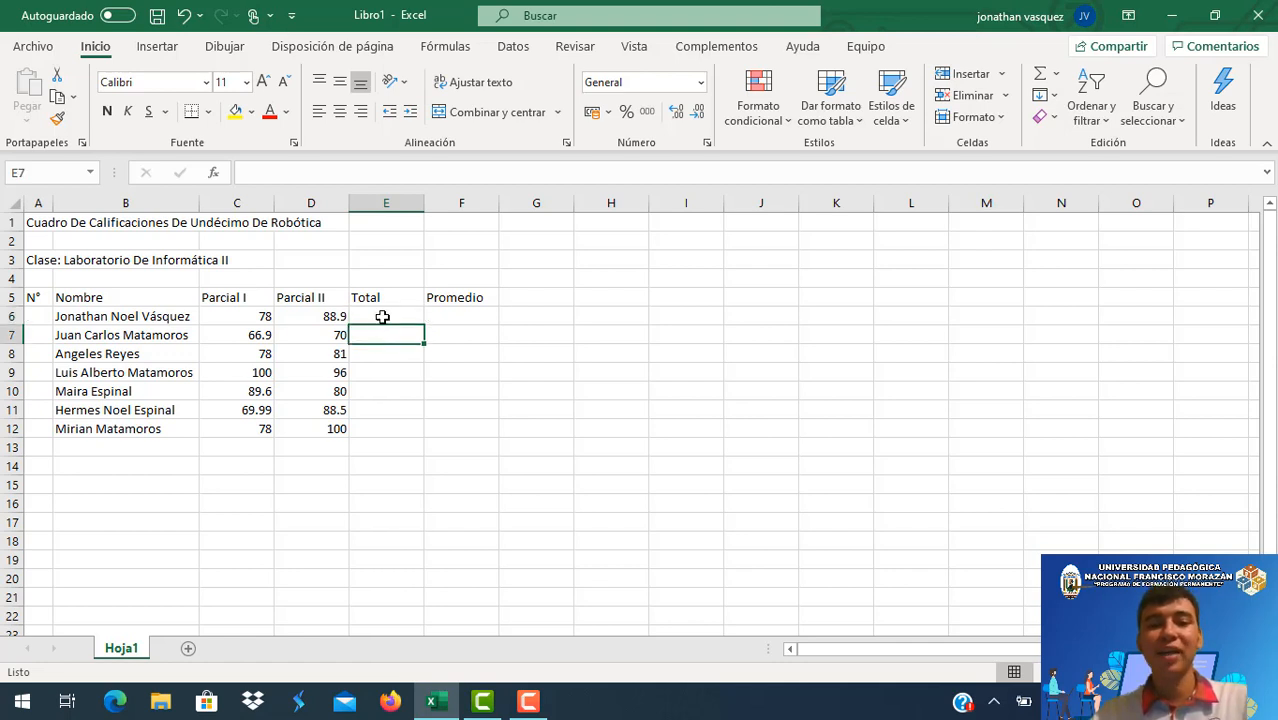
left_click_drag(238, 316, 313, 327)
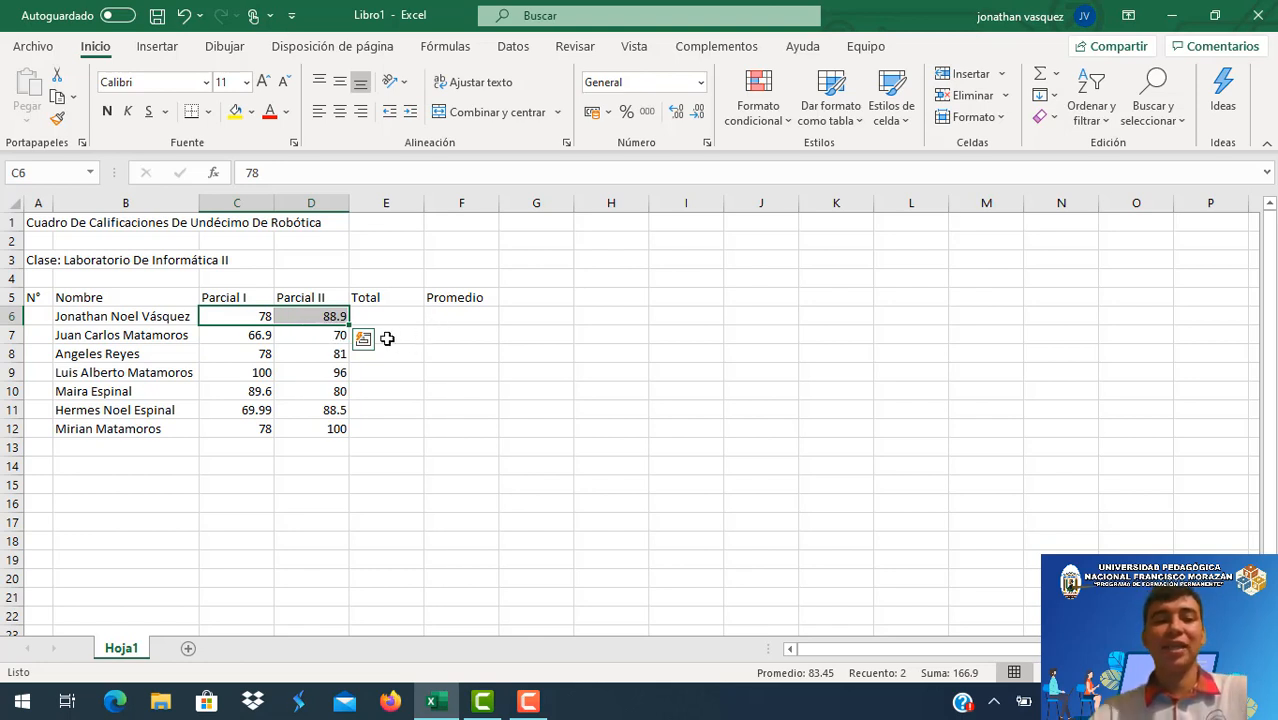
left_click(253, 335)
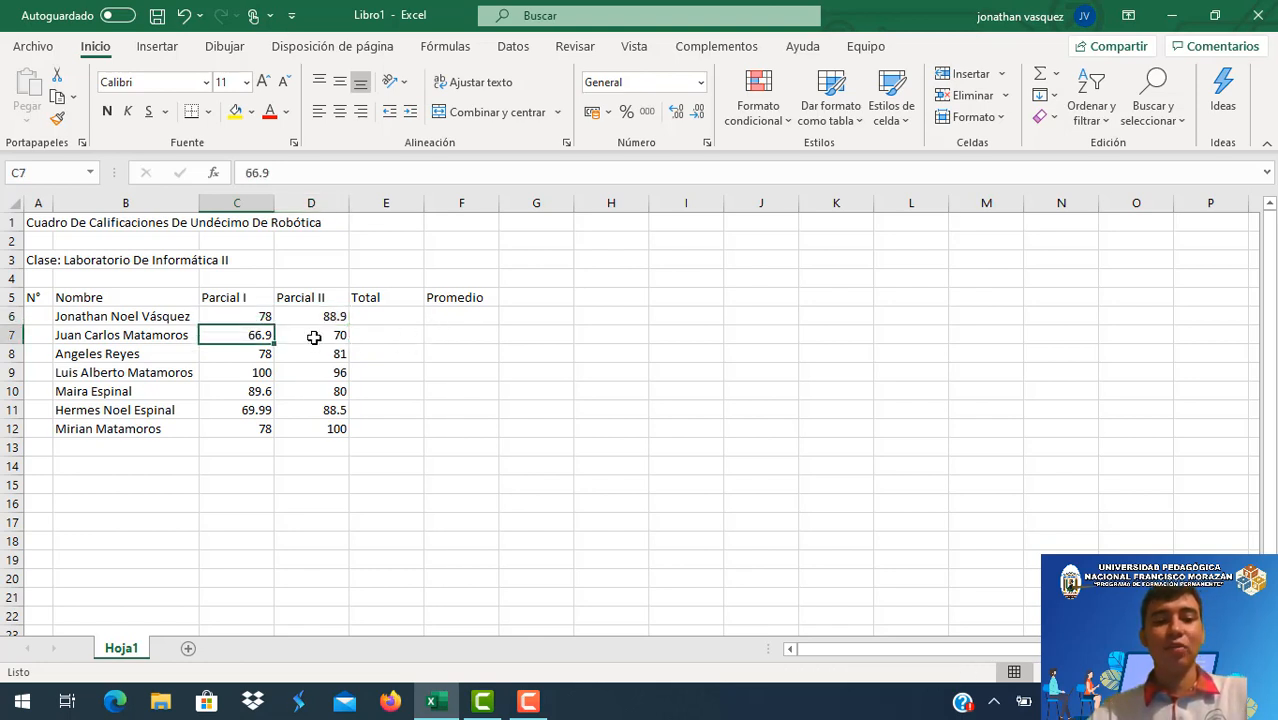
left_click(314, 337)
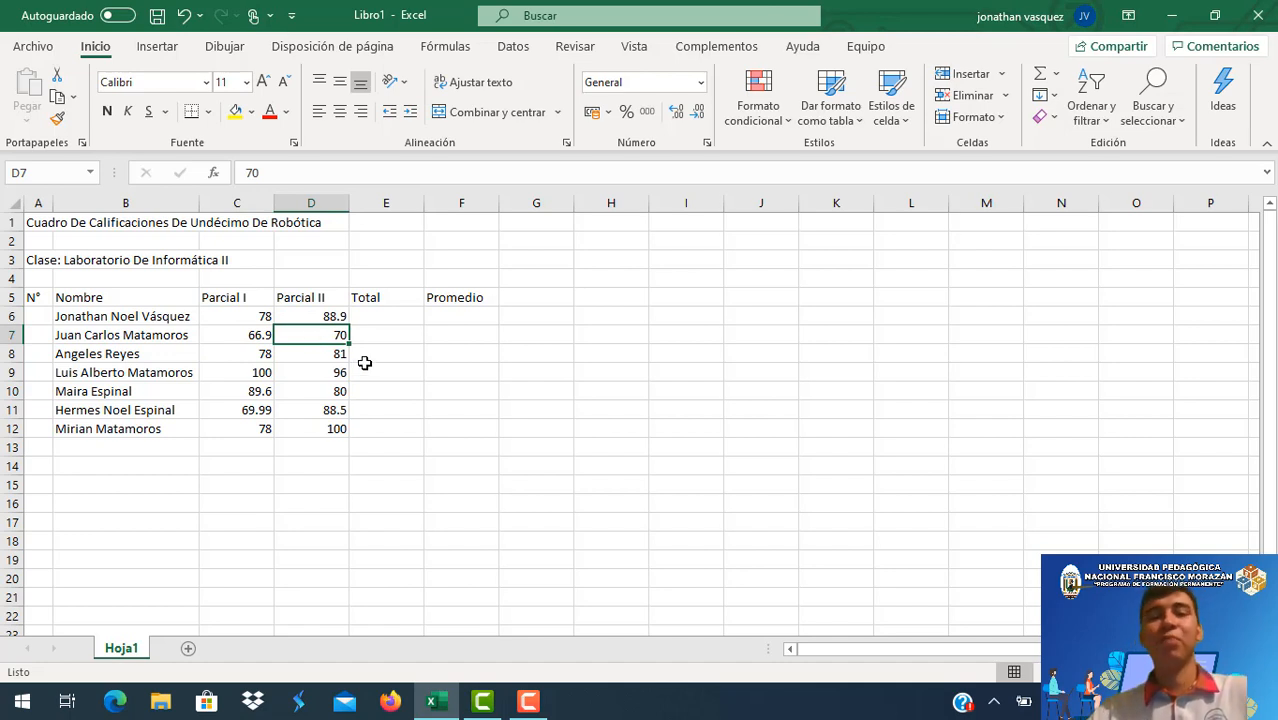
left_click(412, 393)
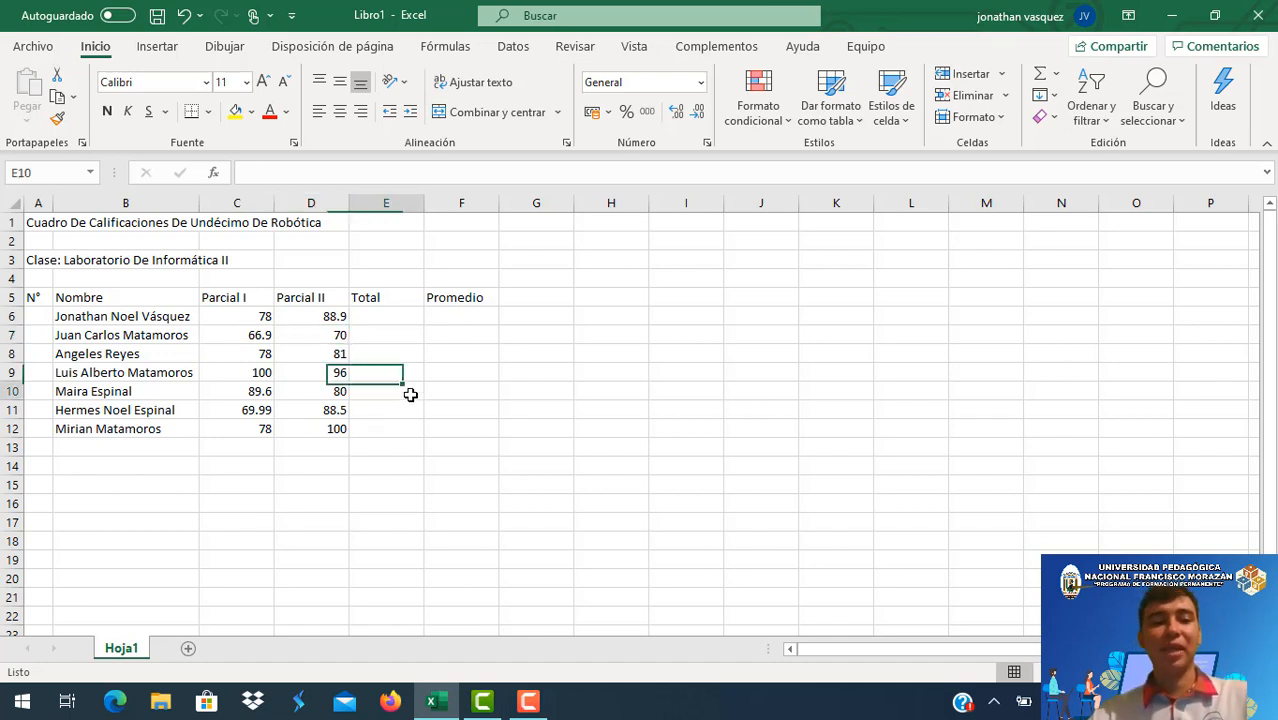
left_click(382, 310)
left_click(442, 314)
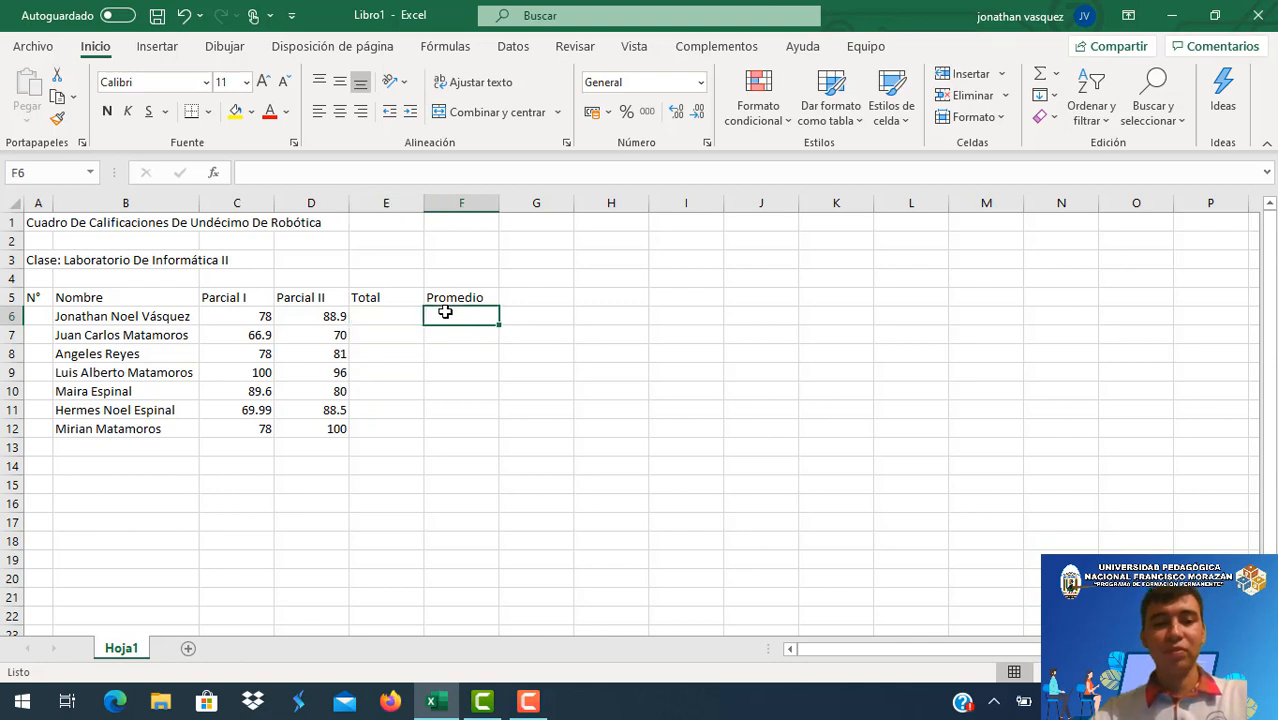
left_click(310, 315)
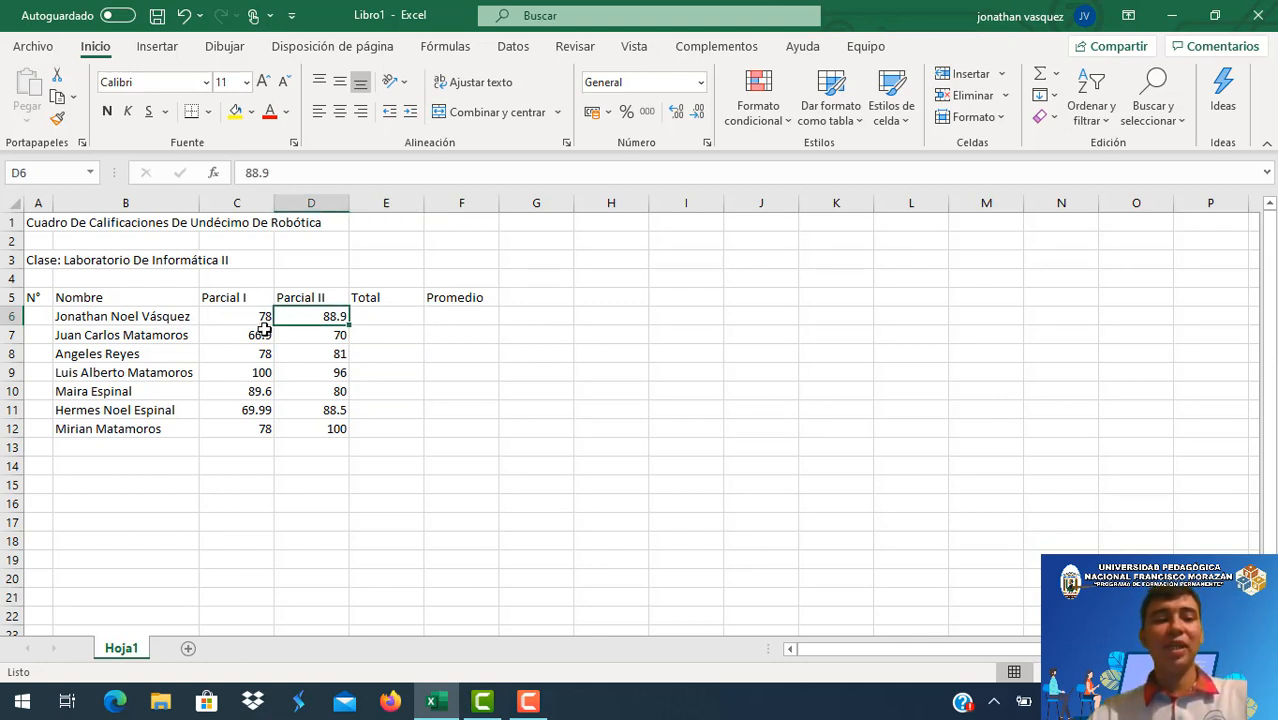
left_click_drag(239, 318, 314, 318)
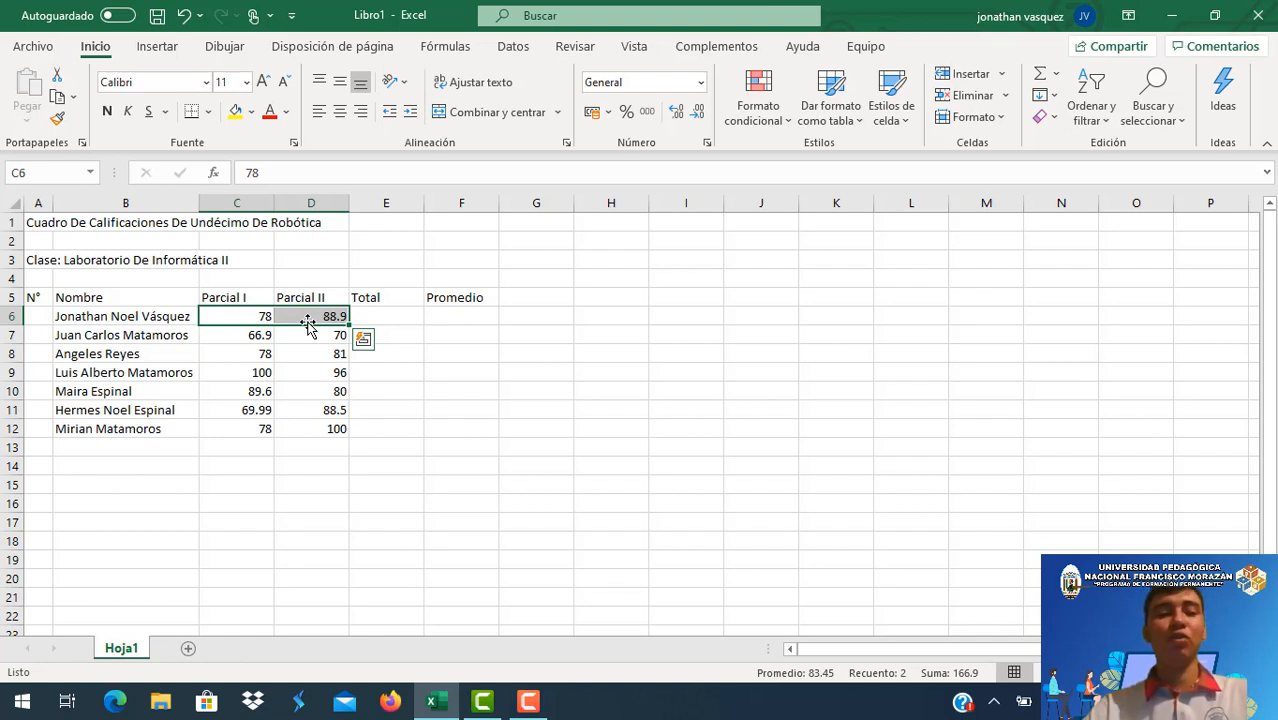
left_click(442, 317)
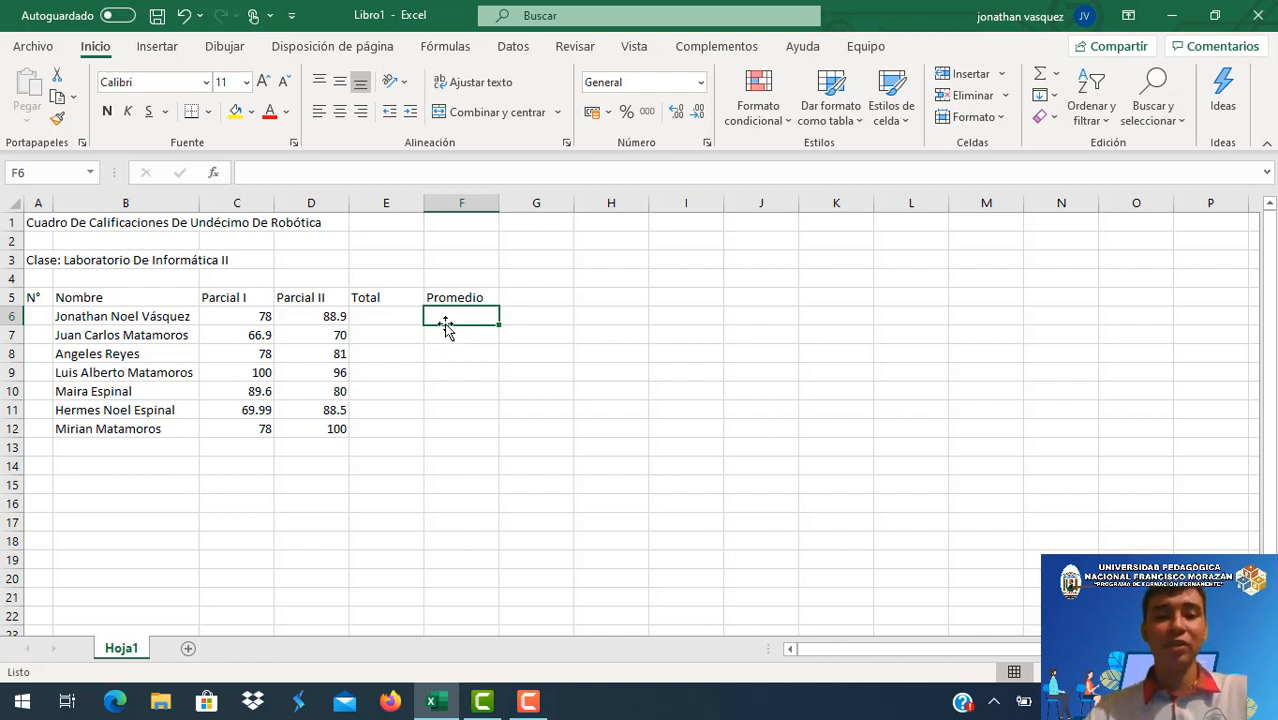
key("Left")
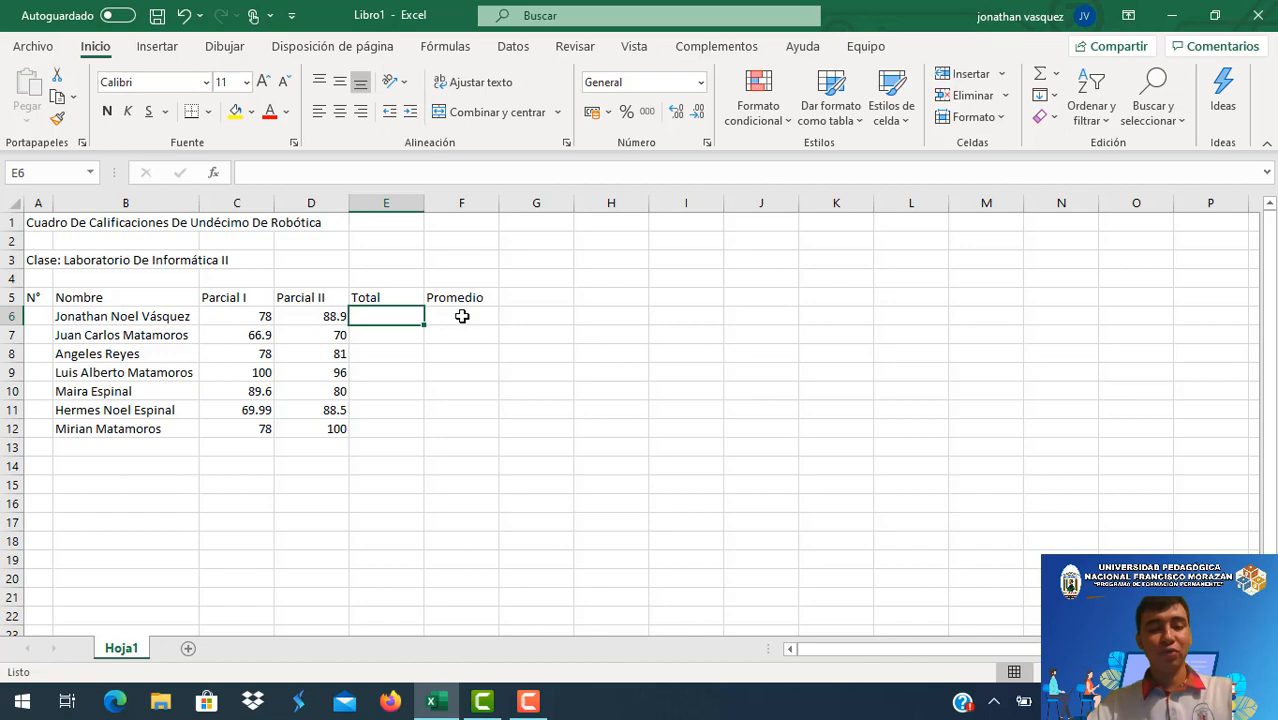
left_click(451, 341)
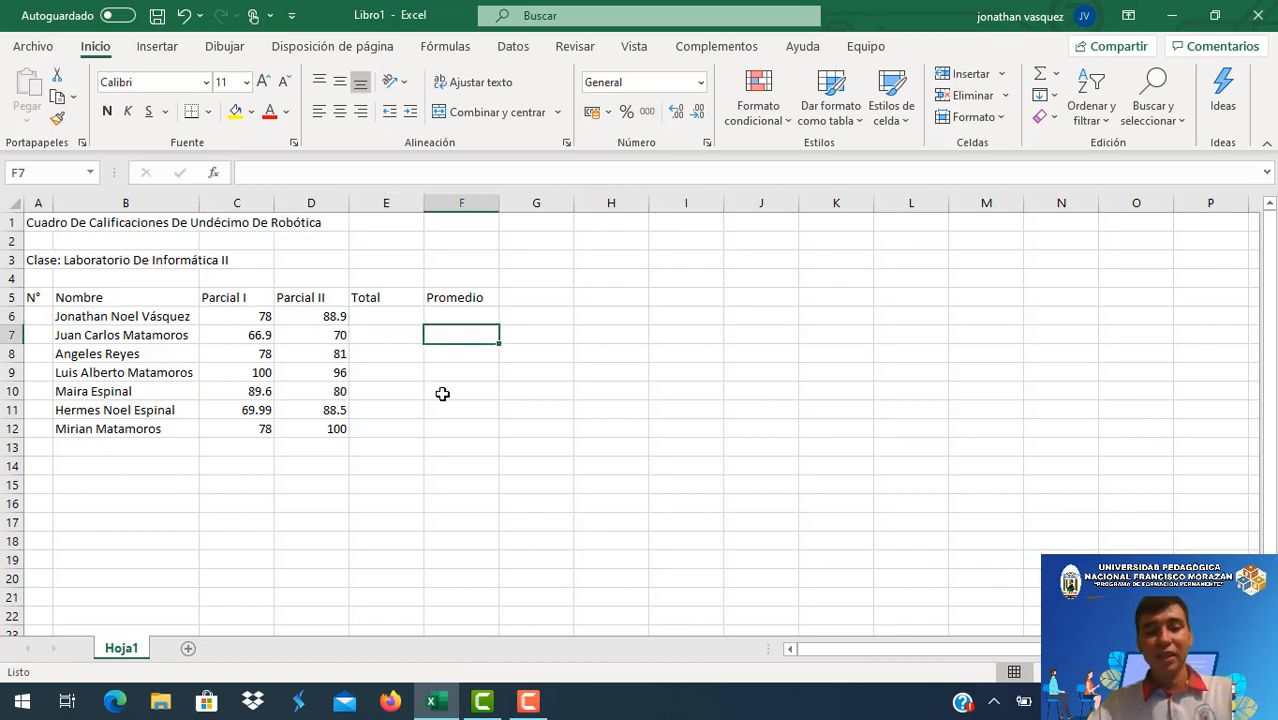
left_click(442, 391)
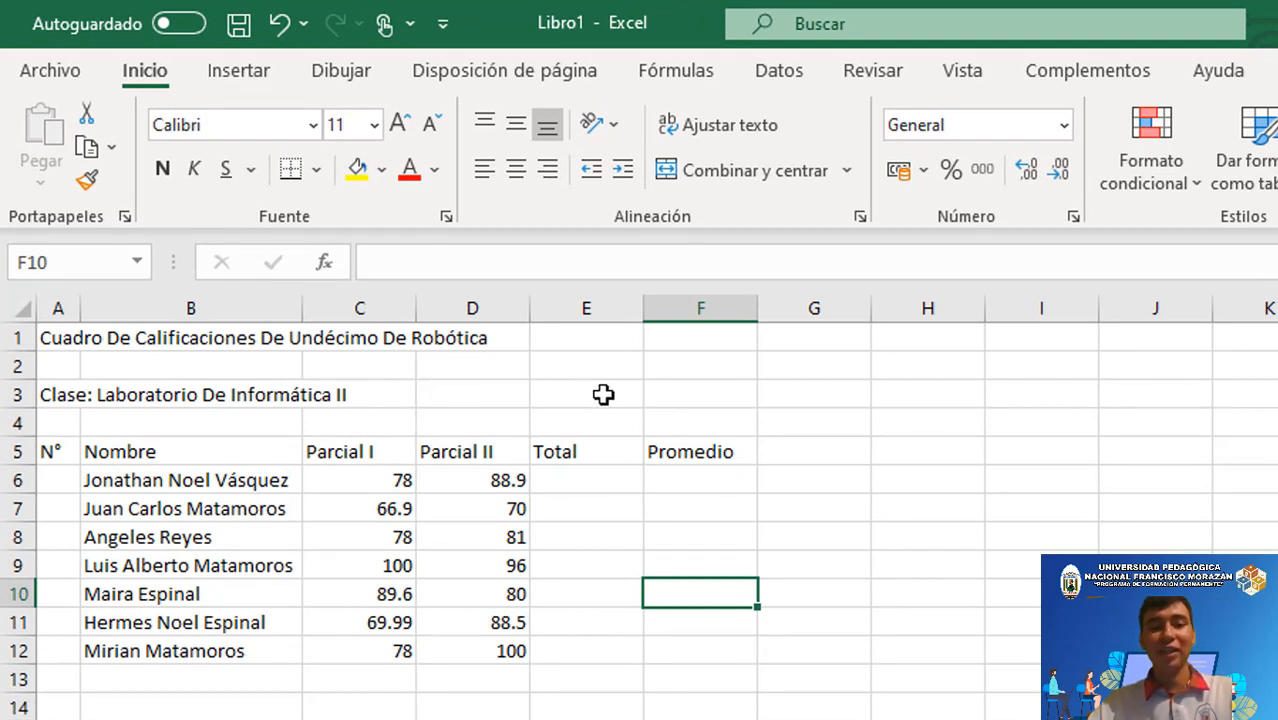
left_click(503, 418)
left_click(473, 719)
left_click(266, 472)
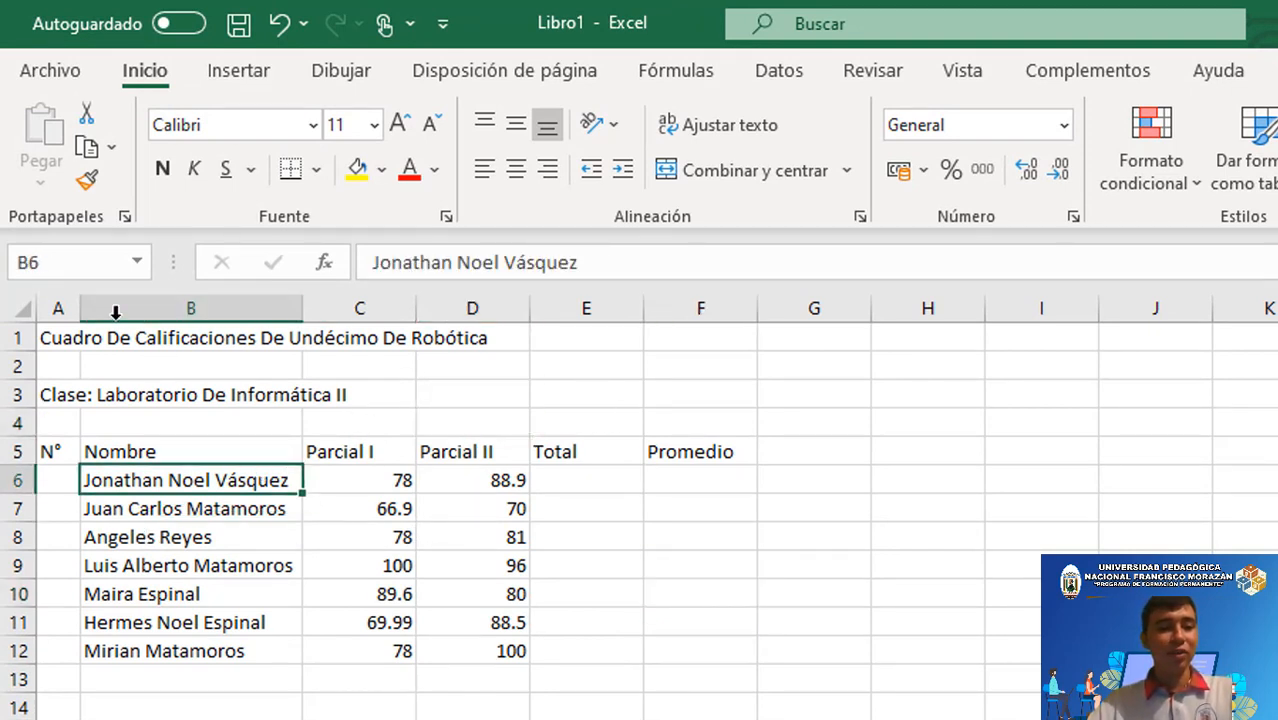
Merge and center the sheet title across A1:F1 and the class line across A3:C3
left_click_drag(46, 337, 700, 337)
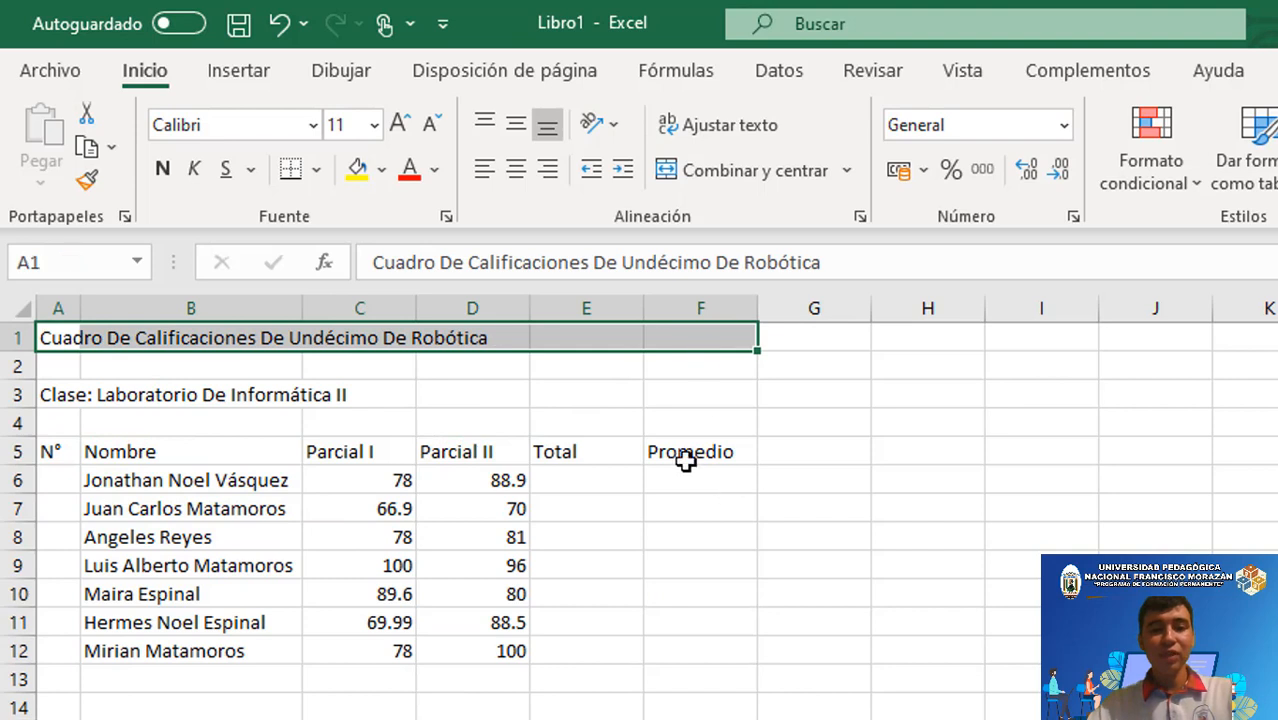
left_click(786, 168)
left_click(451, 388)
left_click_drag(75, 397, 328, 379)
left_click(686, 176)
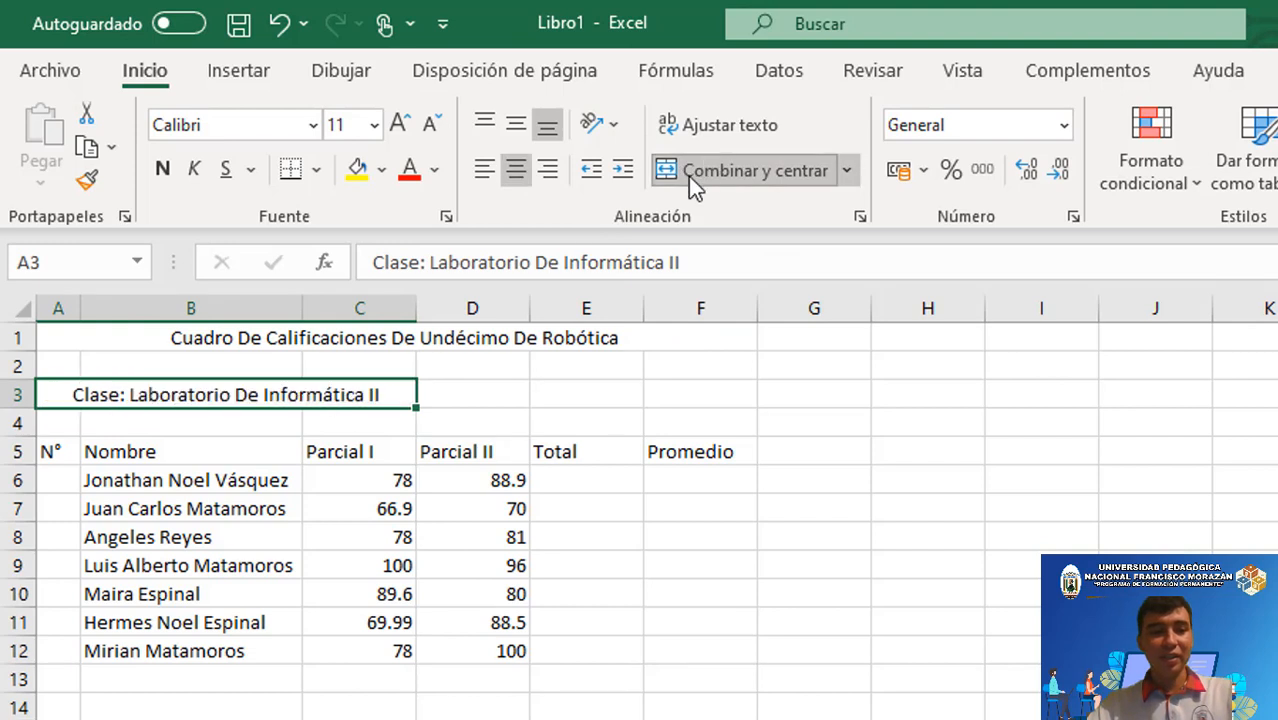
Center the contents of the grade table A5:F12 both horizontally and vertically
left_click(512, 510)
left_click_drag(51, 448, 200, 452)
left_click_drag(370, 521, 686, 655)
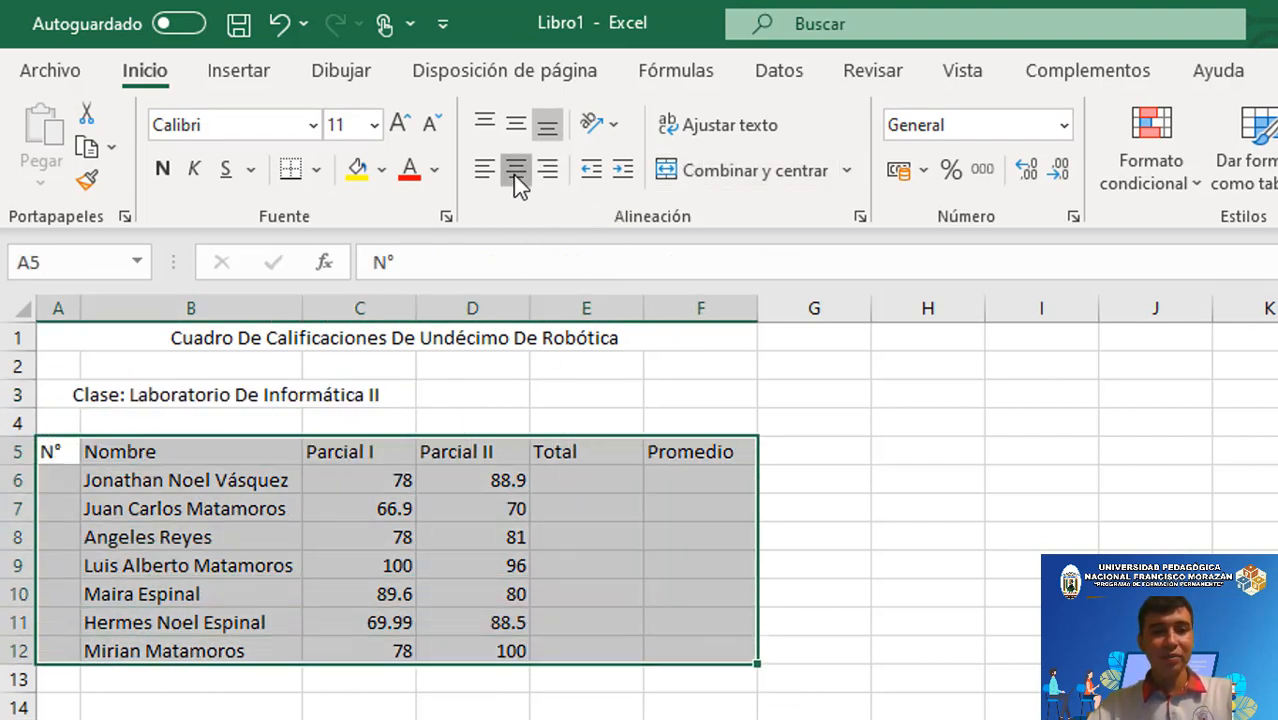
left_click(513, 174)
left_click(513, 126)
left_click(434, 688)
Number the students 1 to 7 in the N° column, A6:A12, by entering 1 and filling down as a series
left_click(62, 500)
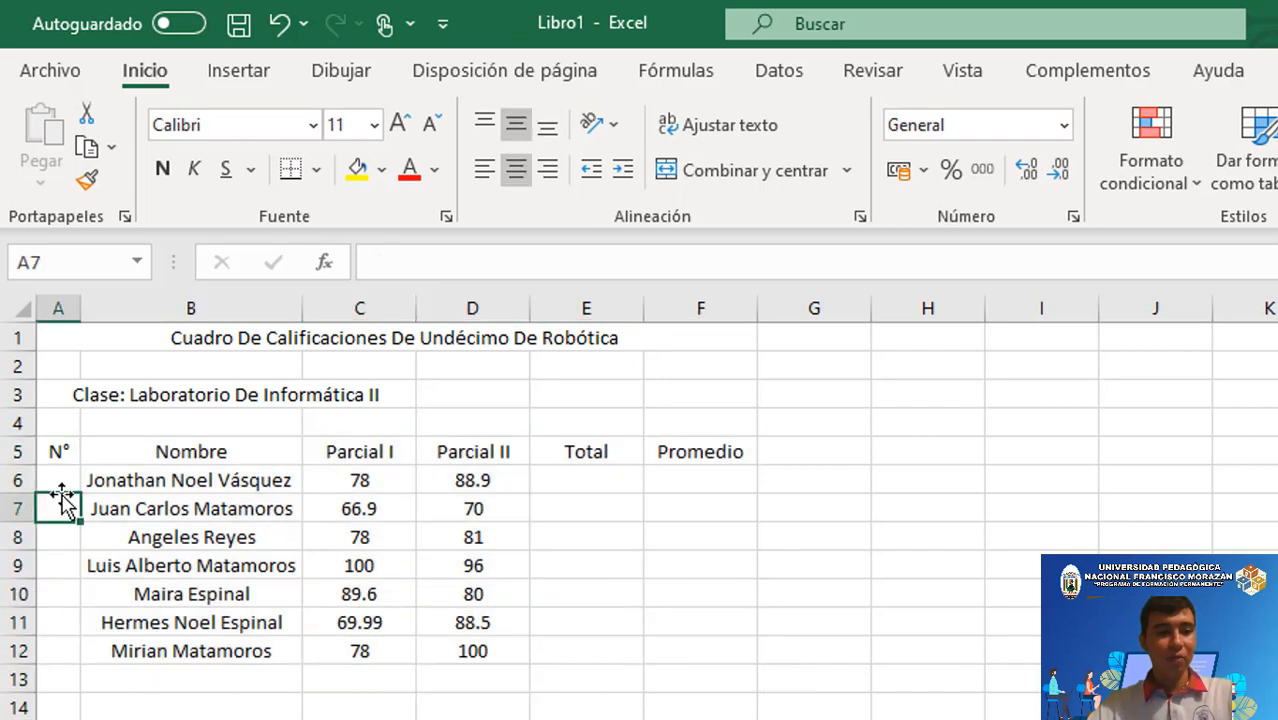
left_click(60, 481)
left_click(60, 565)
left_click(62, 480)
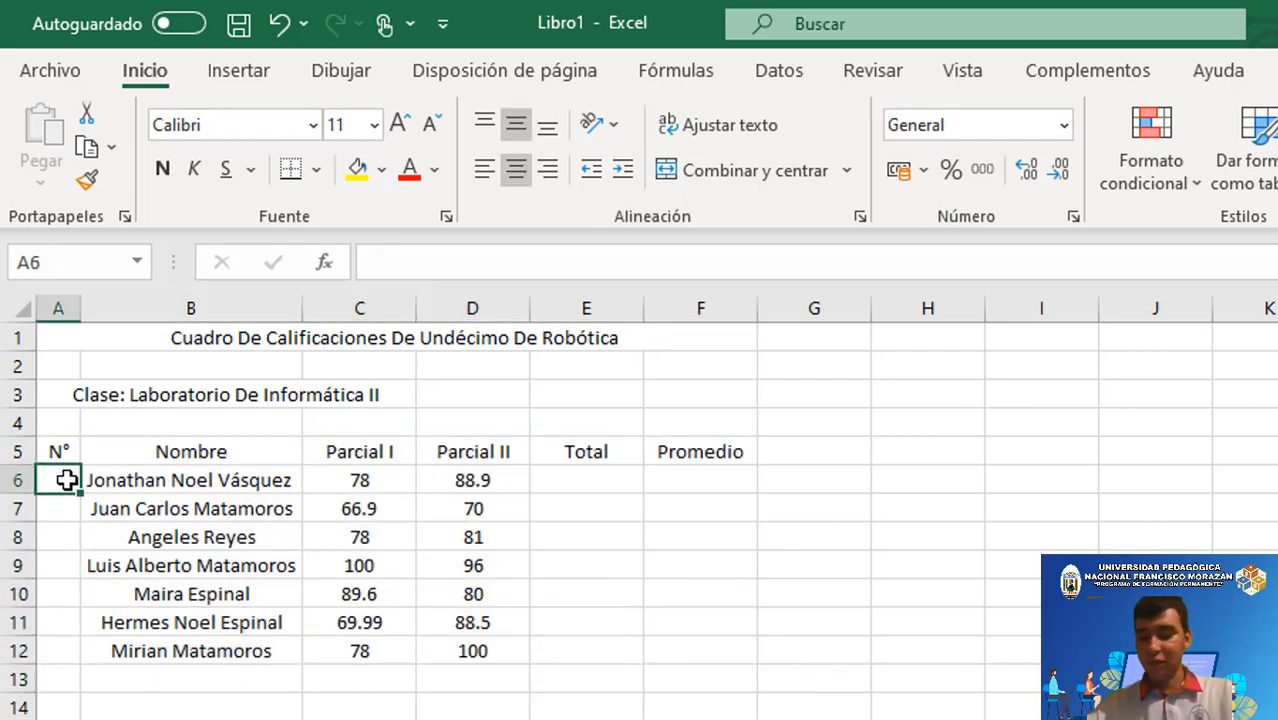
type("1")
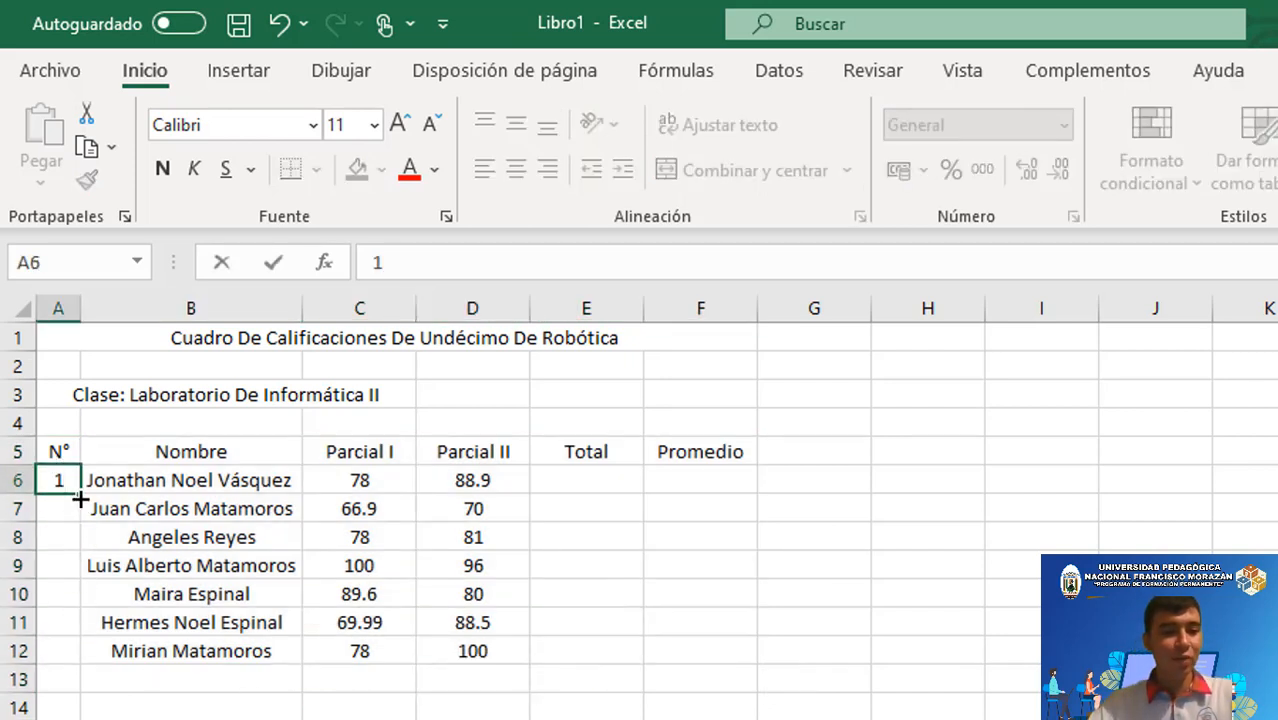
left_click_drag(80, 498, 79, 657)
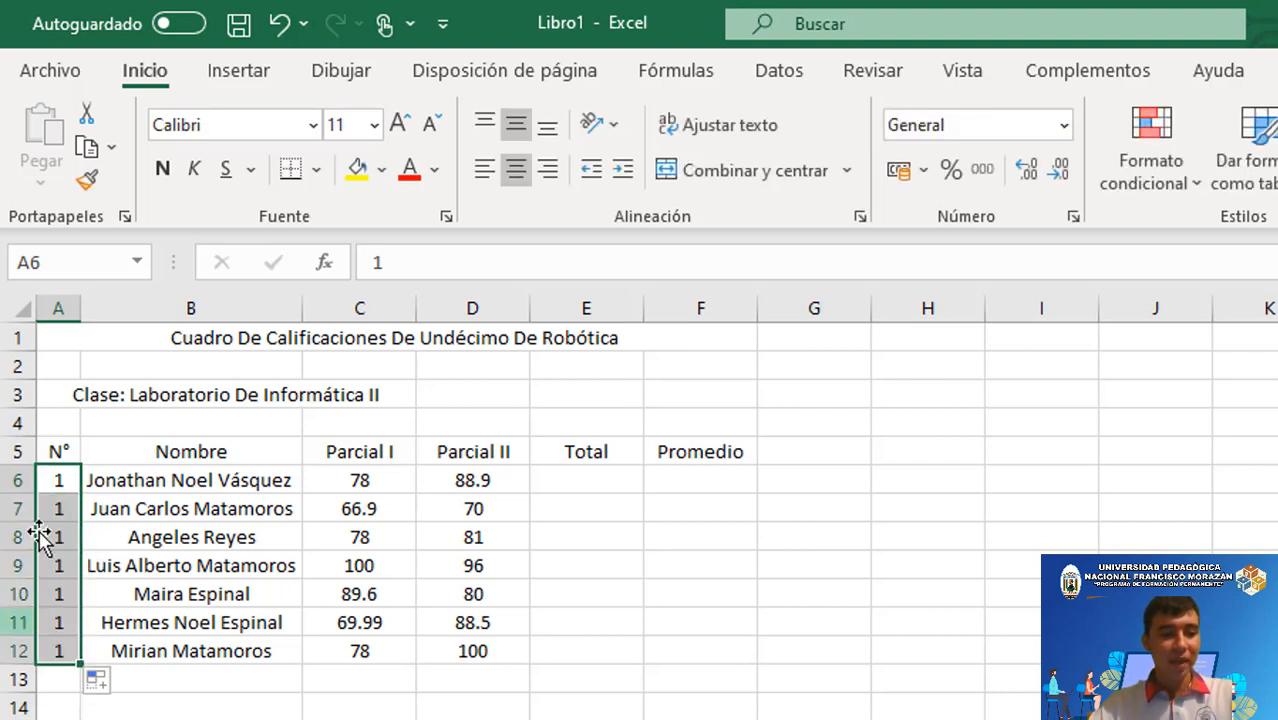
left_click(122, 684)
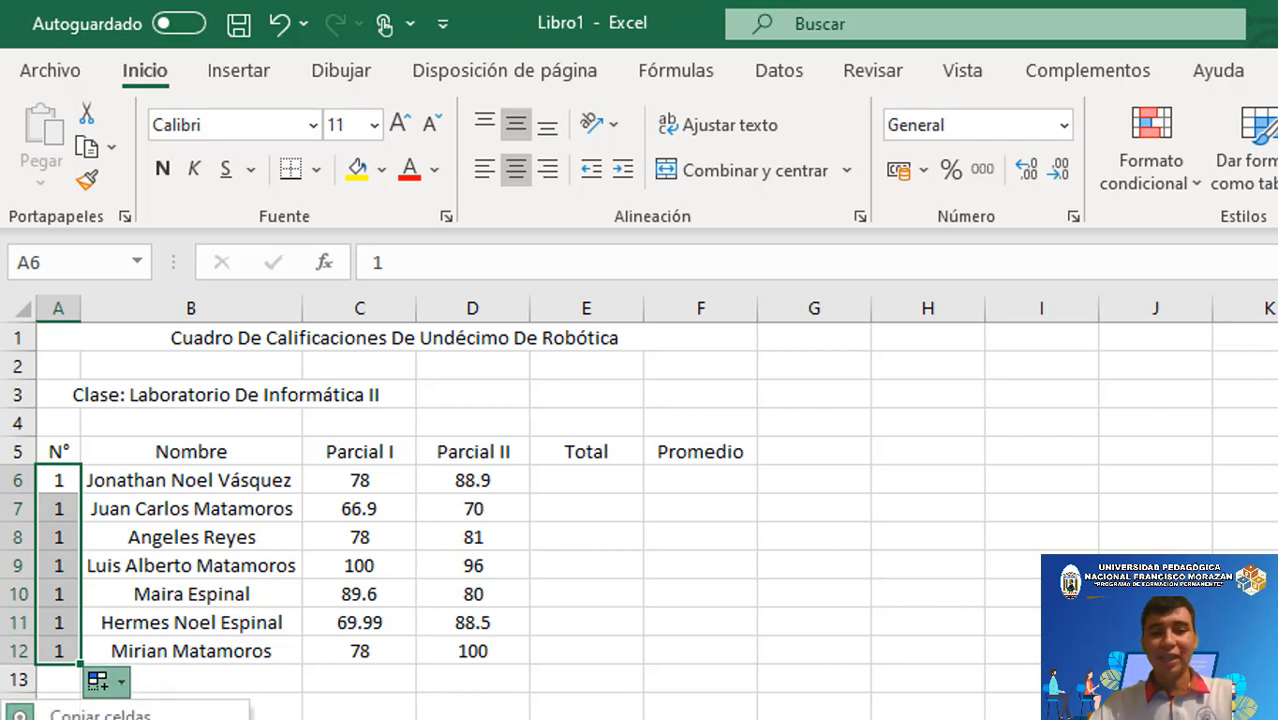
left_click(100, 719)
left_click(58, 566)
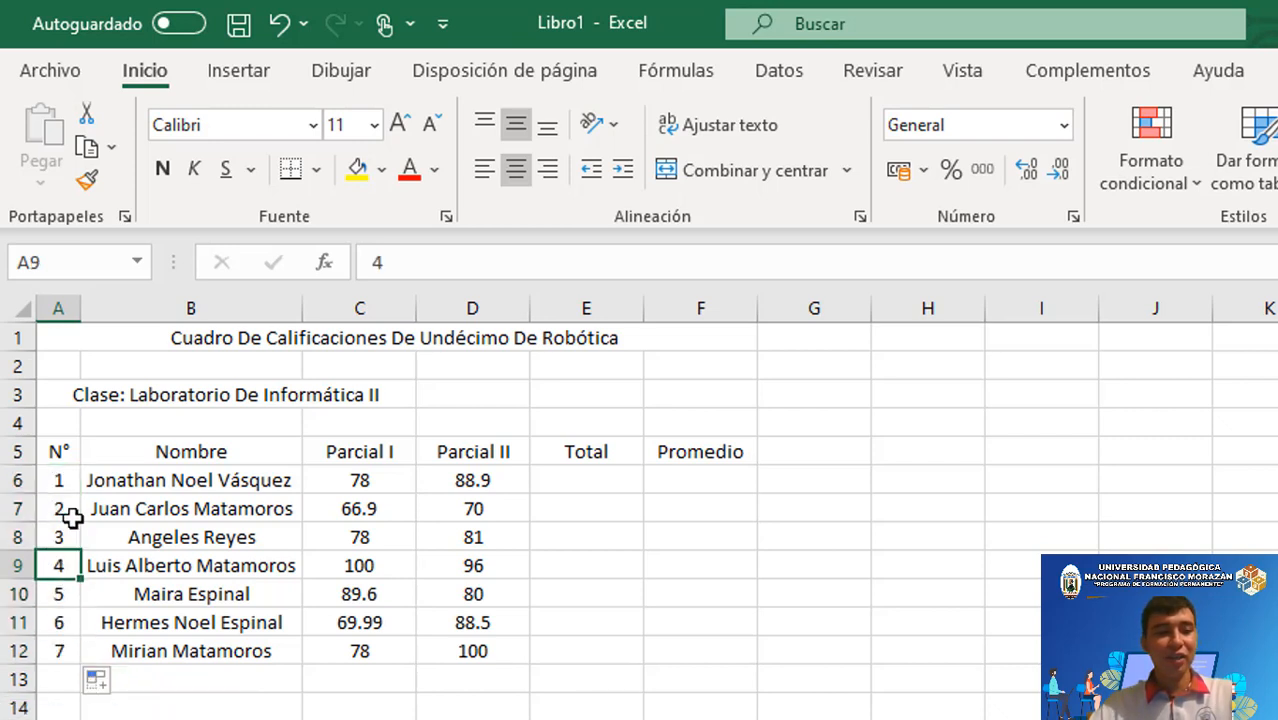
left_click(74, 509)
left_click(57, 655)
left_click(262, 688)
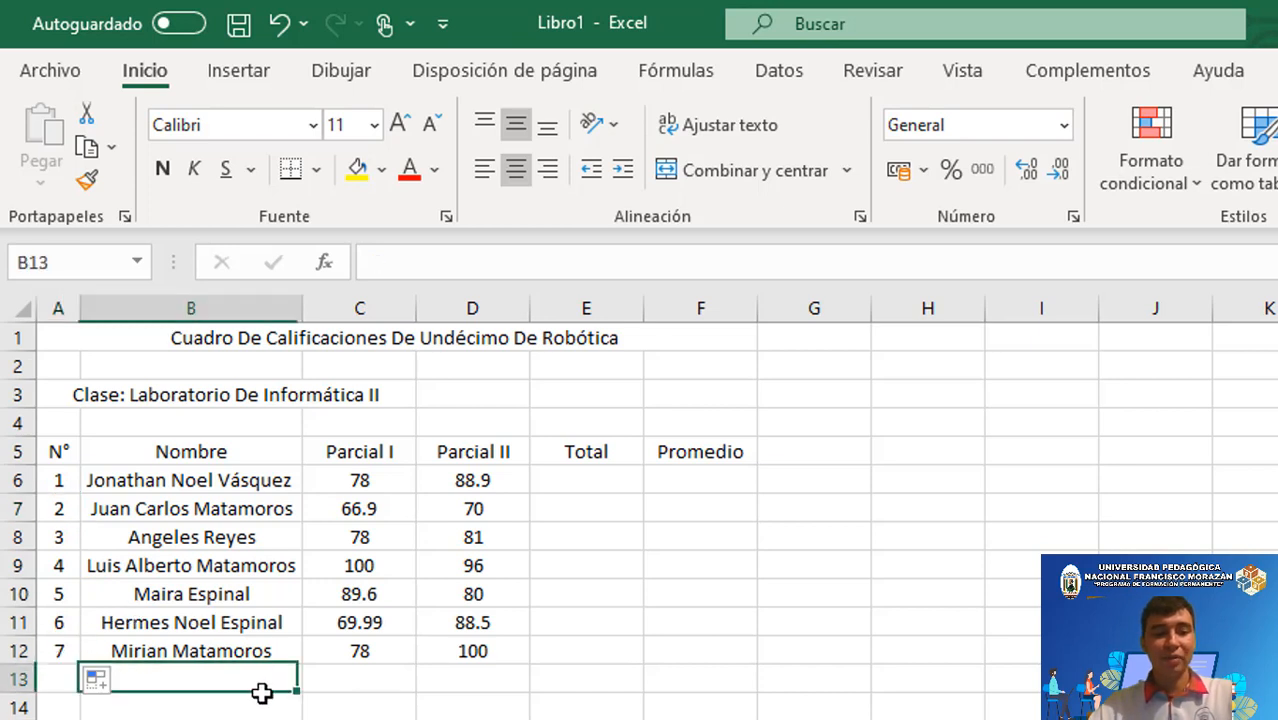
left_click(425, 540)
left_click(609, 563)
left_click(582, 542)
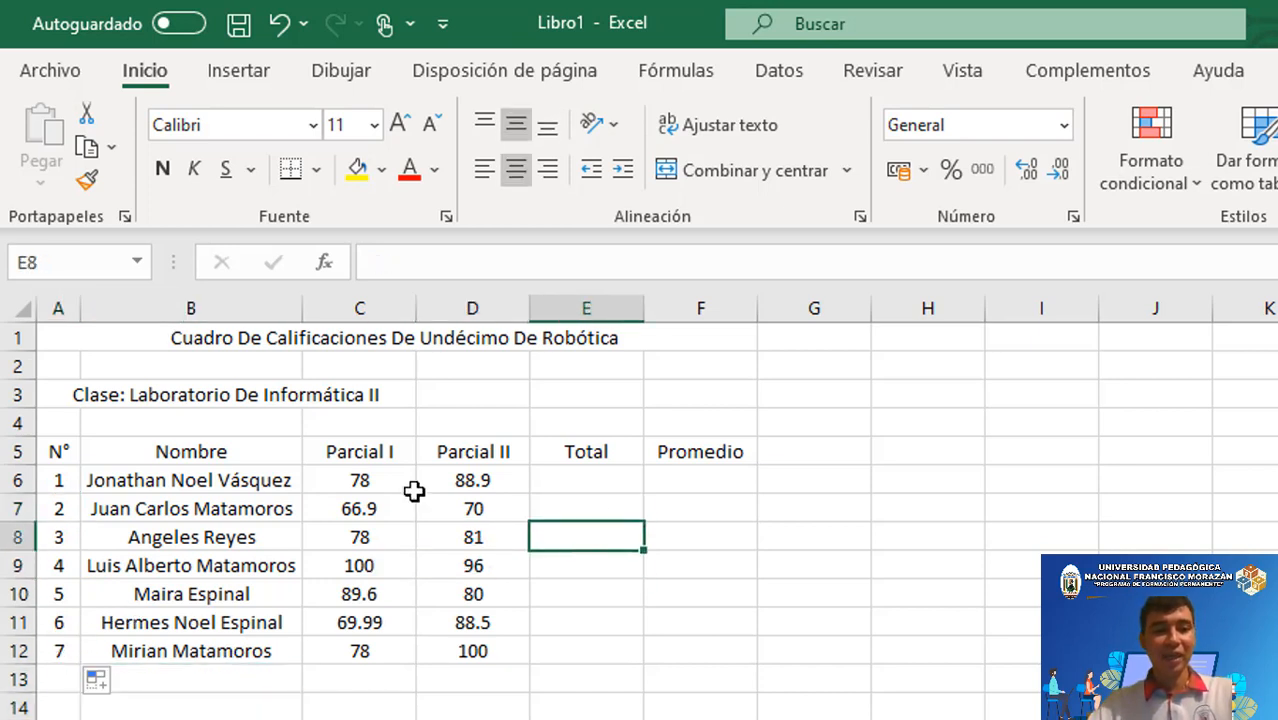
left_click(652, 585)
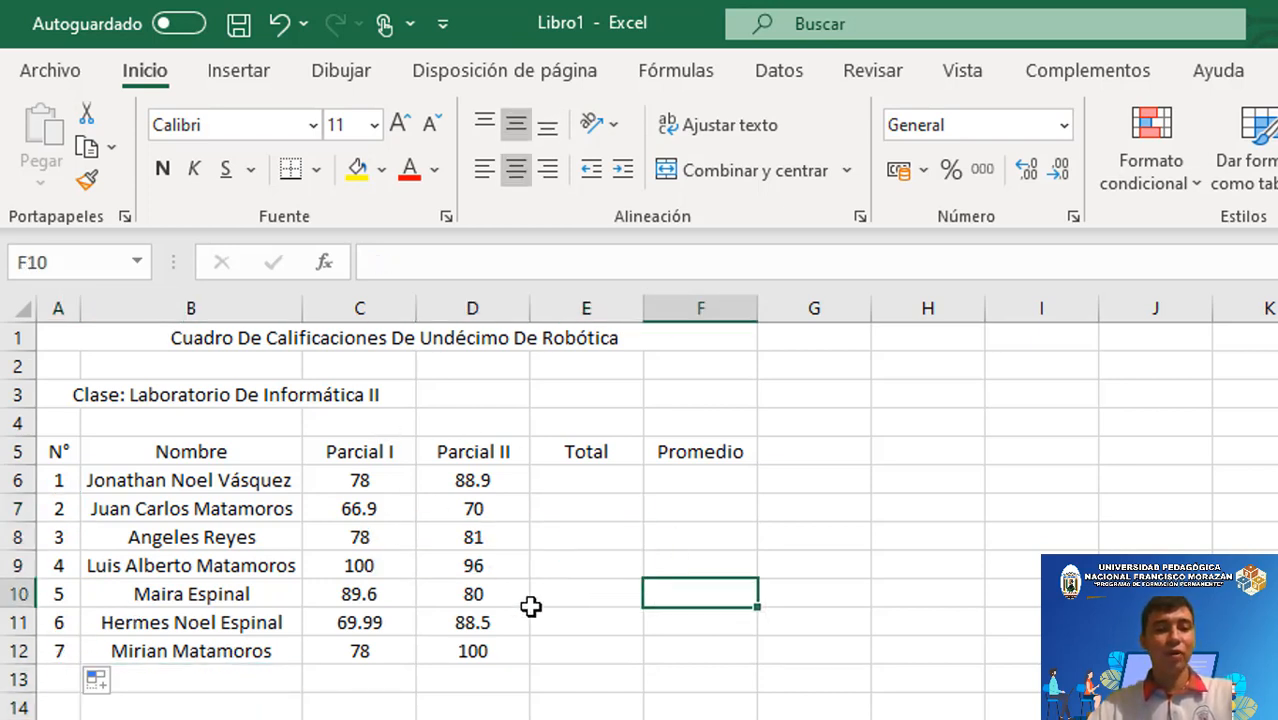
left_click_drag(360, 594, 360, 565)
left_click(188, 512)
left_click(490, 536)
left_click(573, 566)
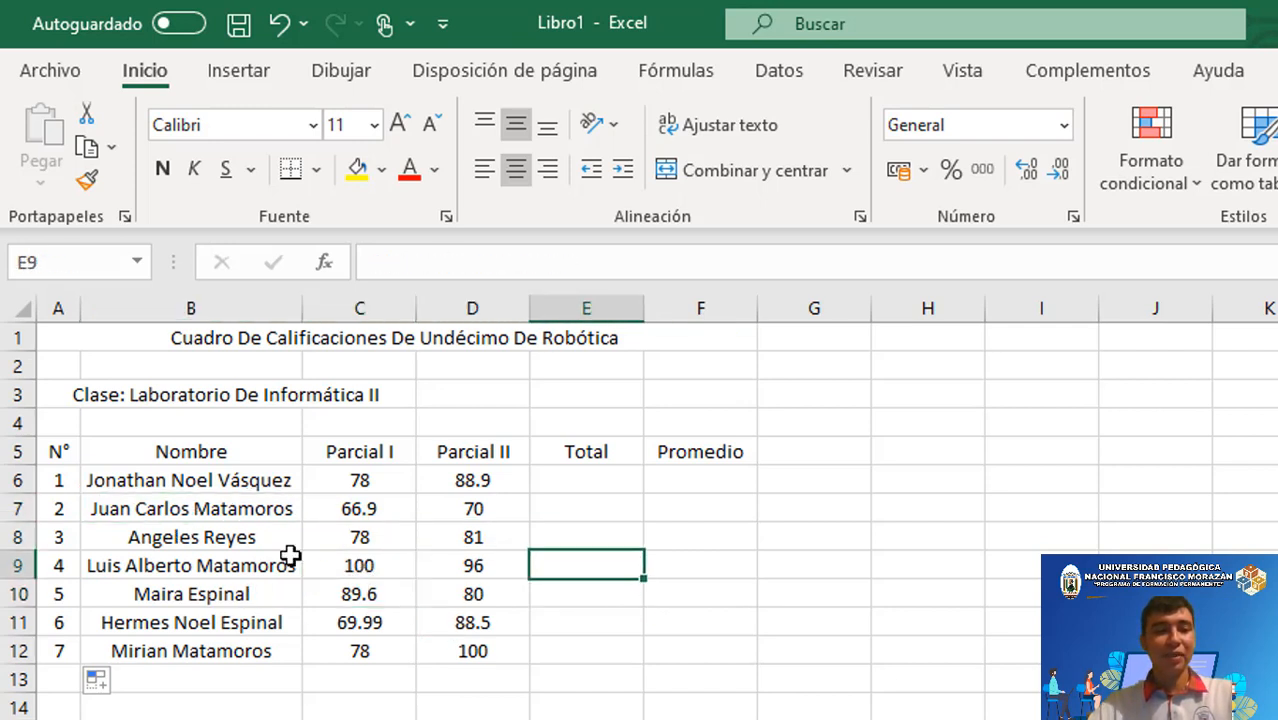
In the cell format settings for the header row A5:F5, choose the Negrita font style and size 12
left_click_drag(53, 453, 720, 451)
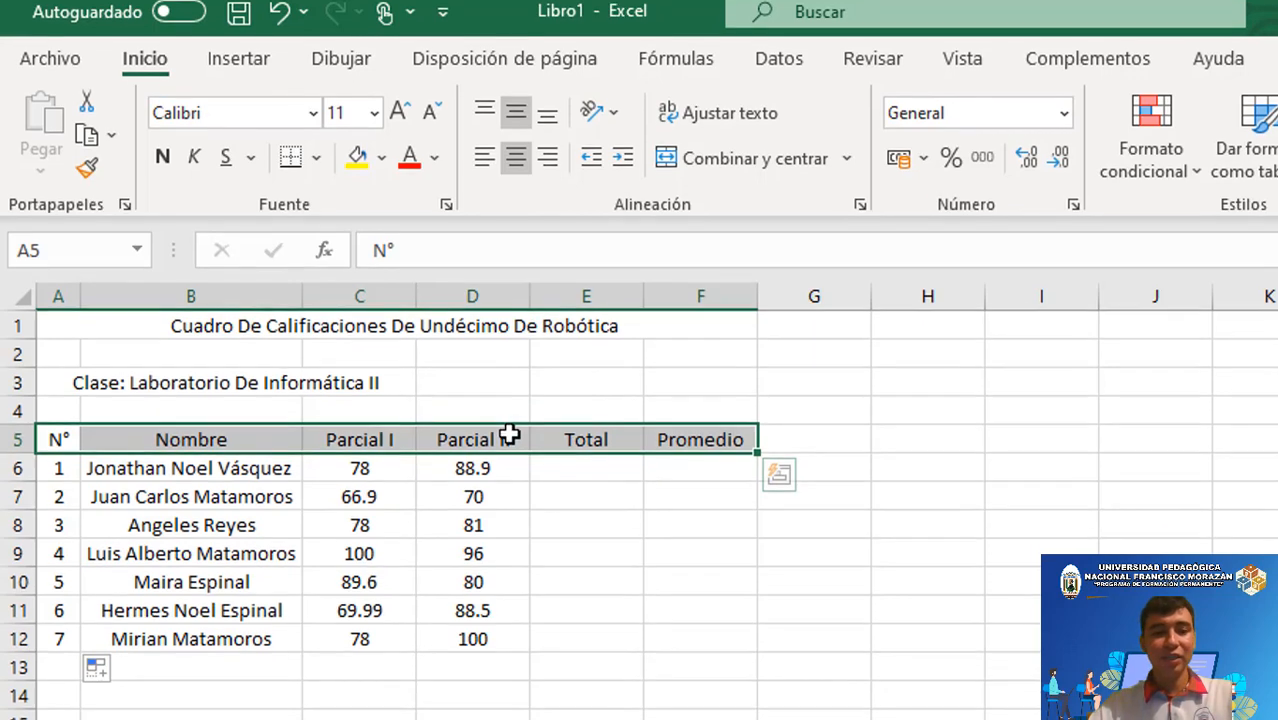
right_click(508, 447)
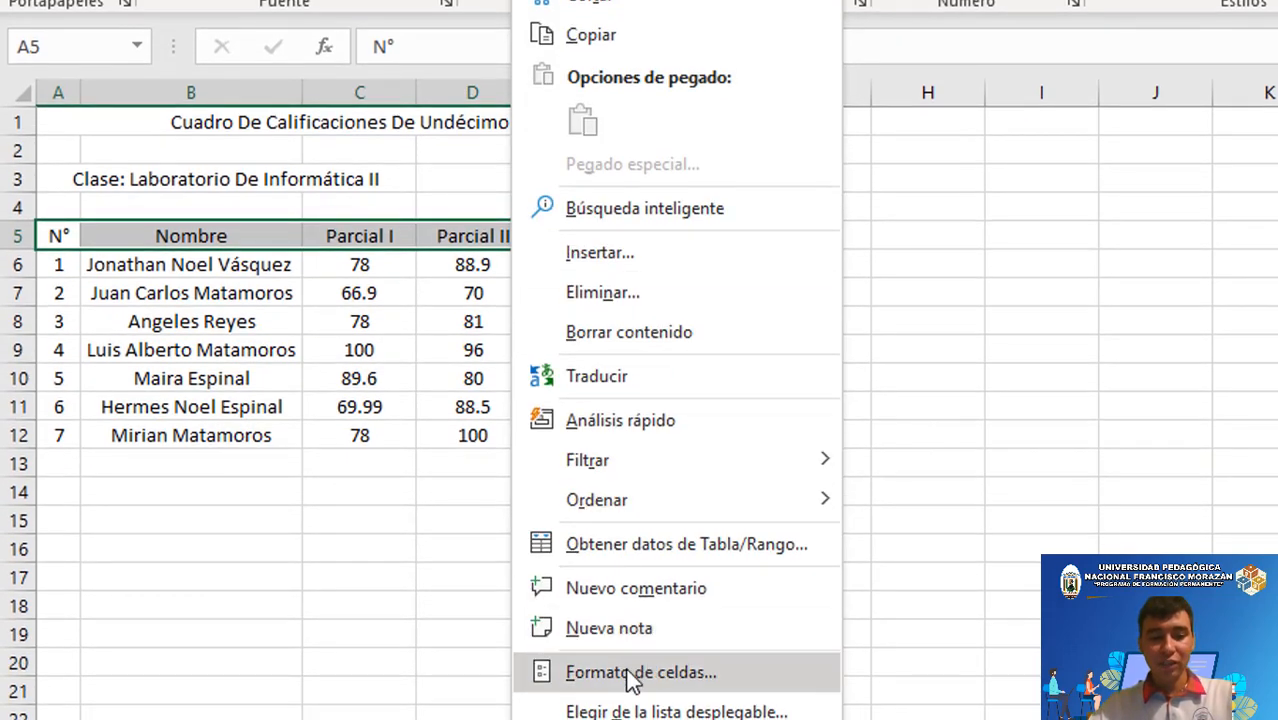
left_click(631, 672)
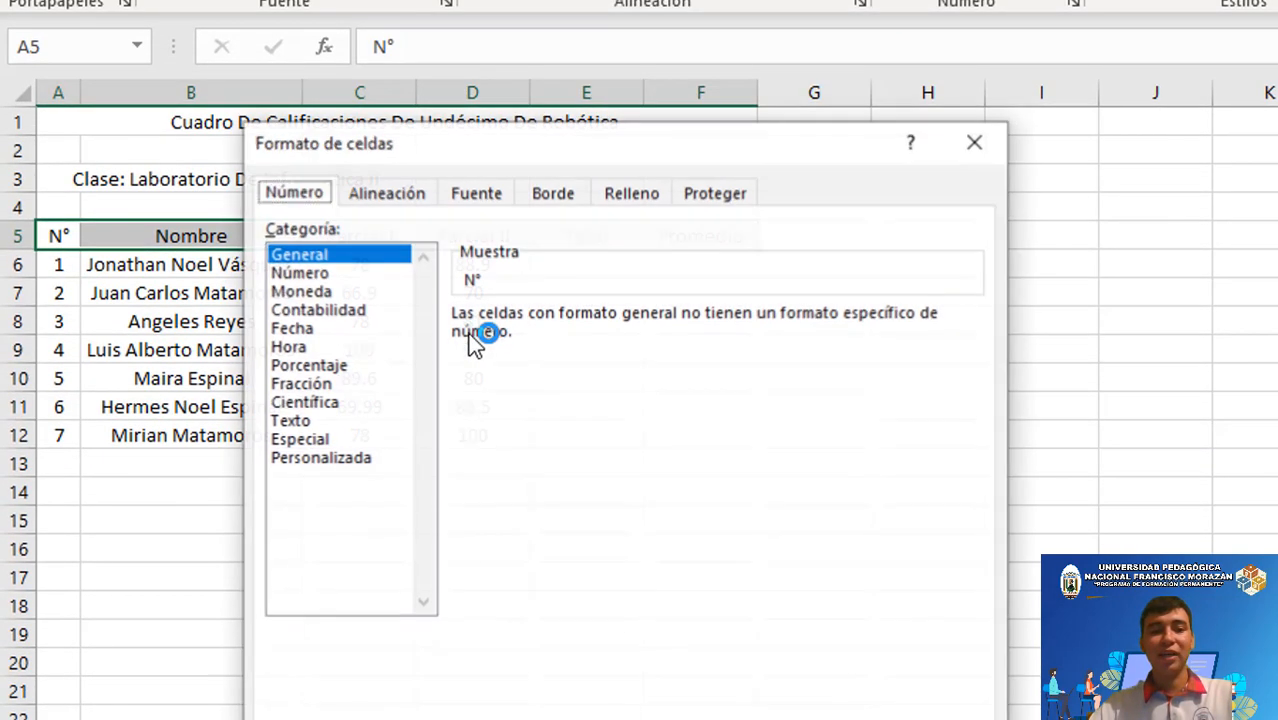
left_click_drag(476, 151, 516, 77)
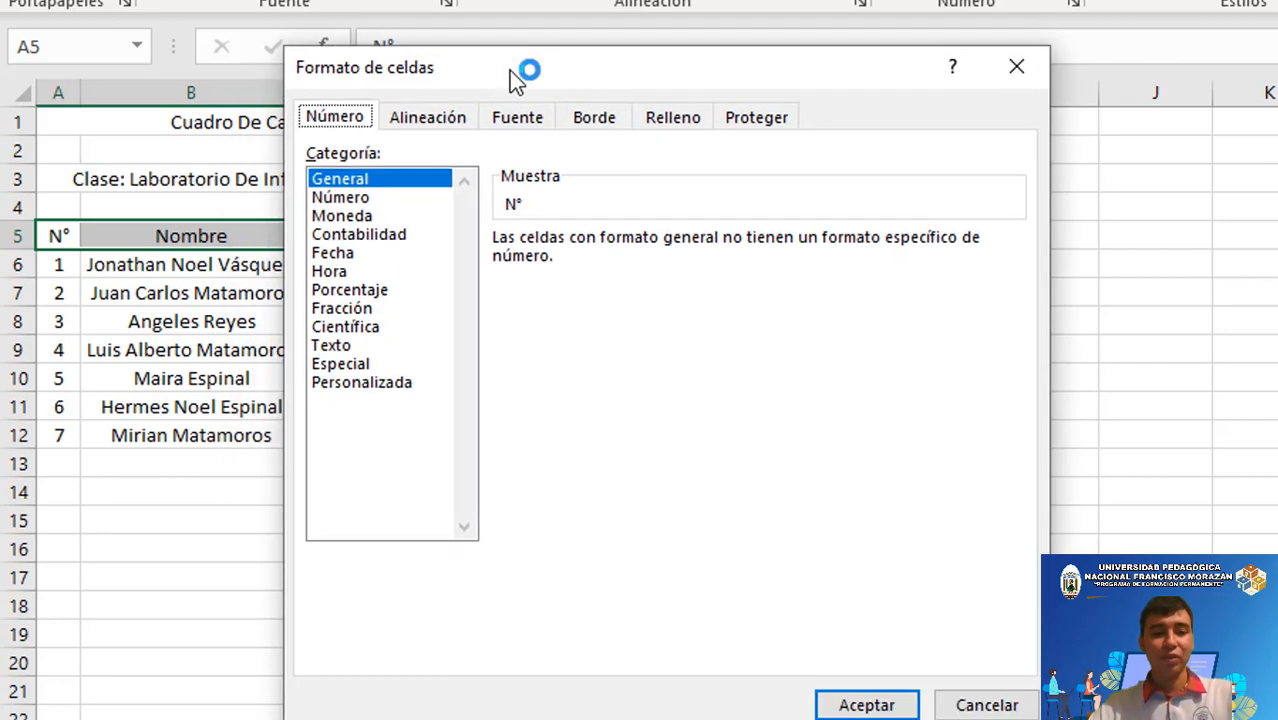
left_click(528, 120)
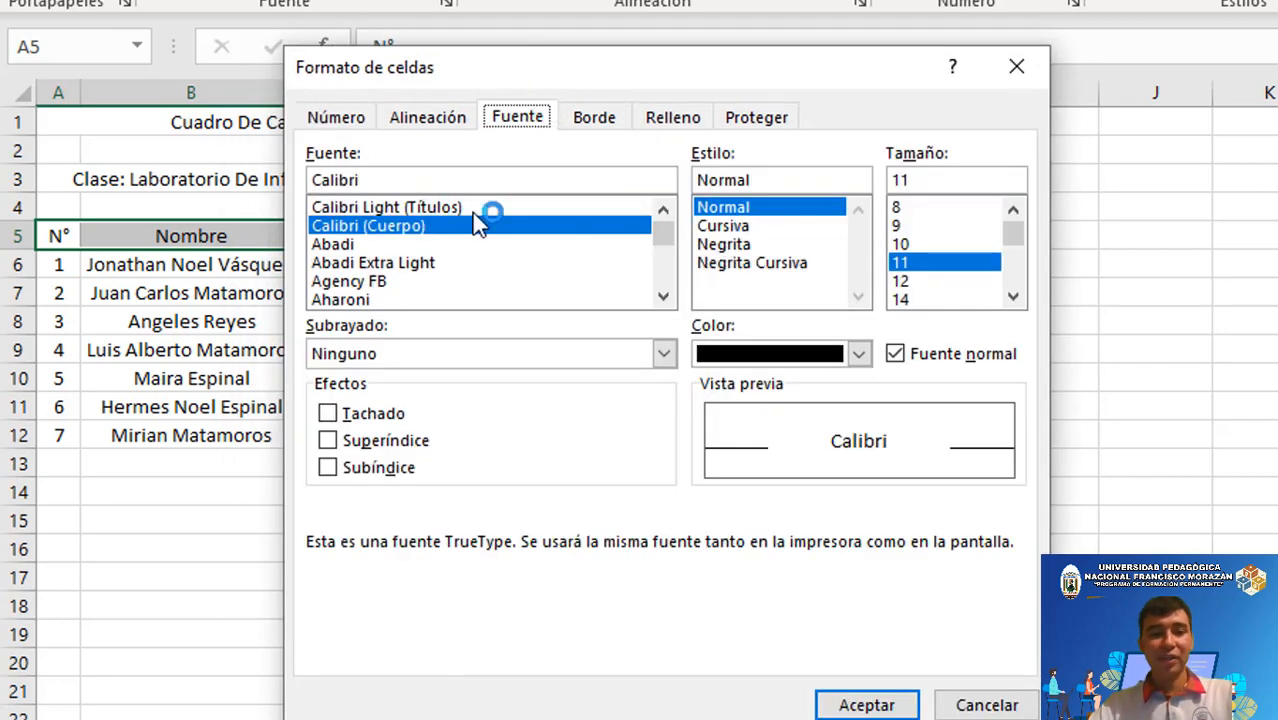
left_click(727, 246)
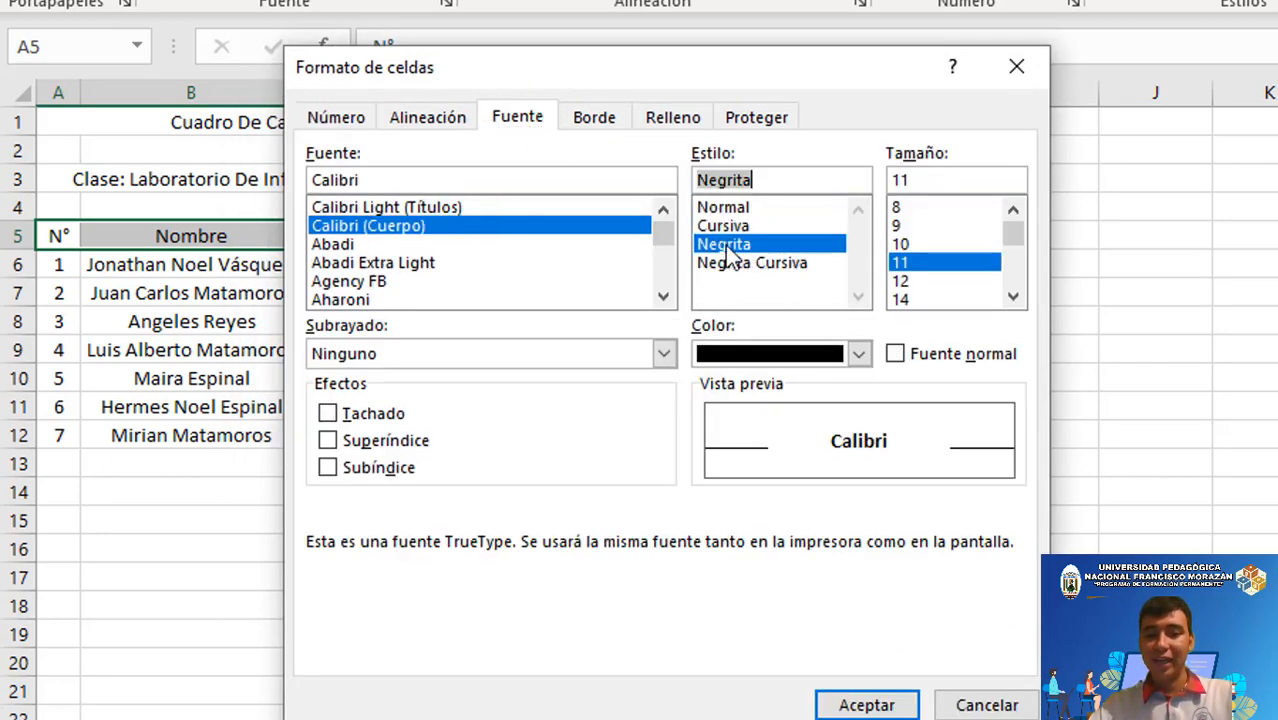
left_click(900, 280)
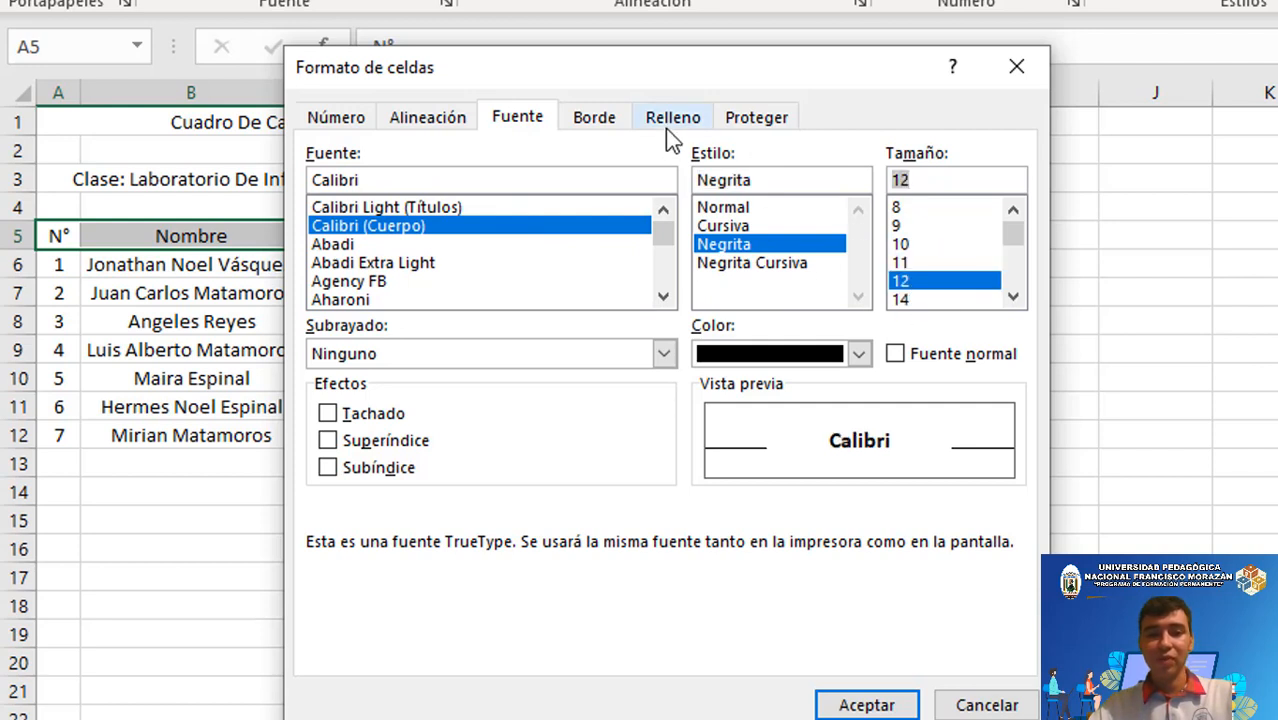
Add outline and inside borders to the header row A5:F5, fill it with a medium light blue, and apply the formatting
left_click(605, 120)
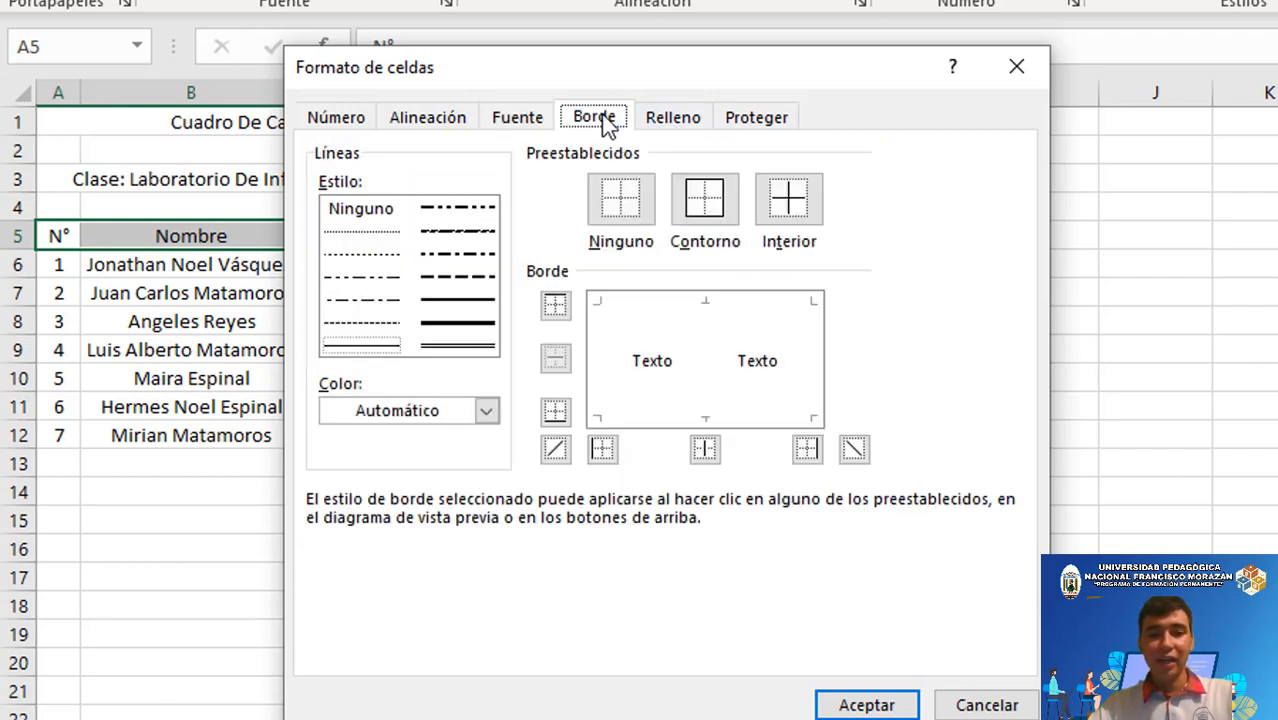
left_click(778, 212)
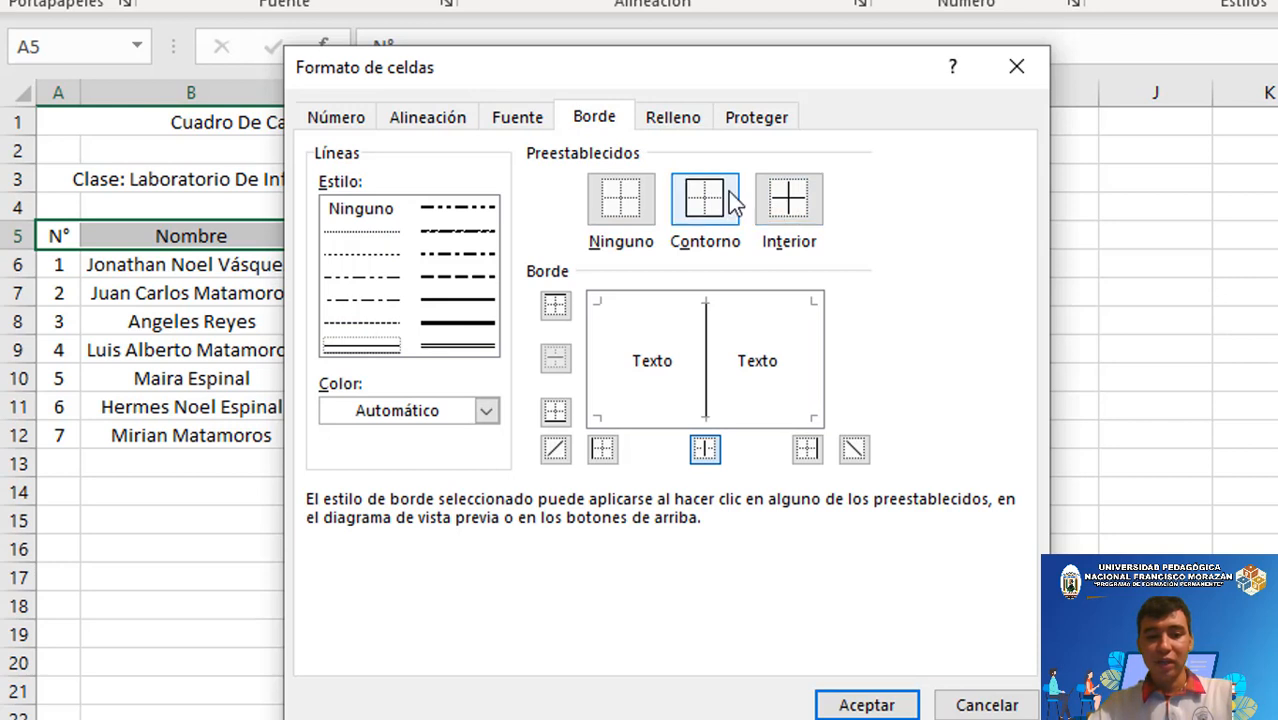
left_click(732, 198)
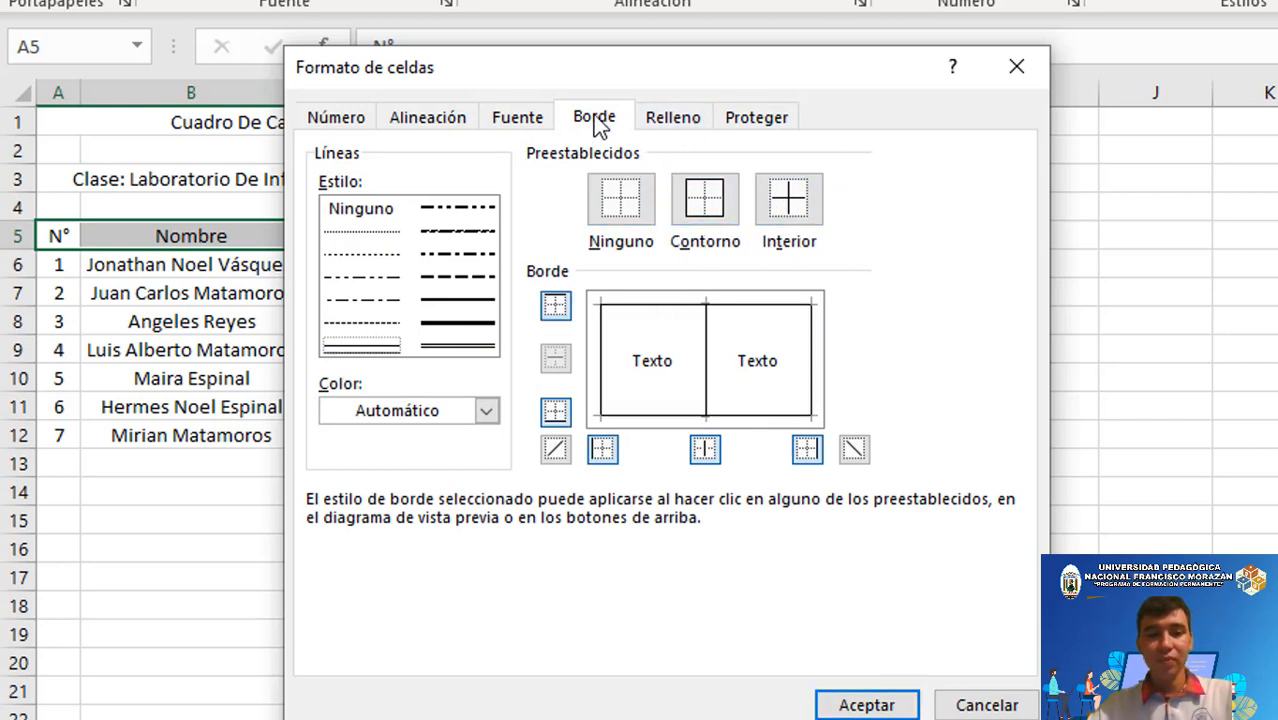
left_click(673, 118)
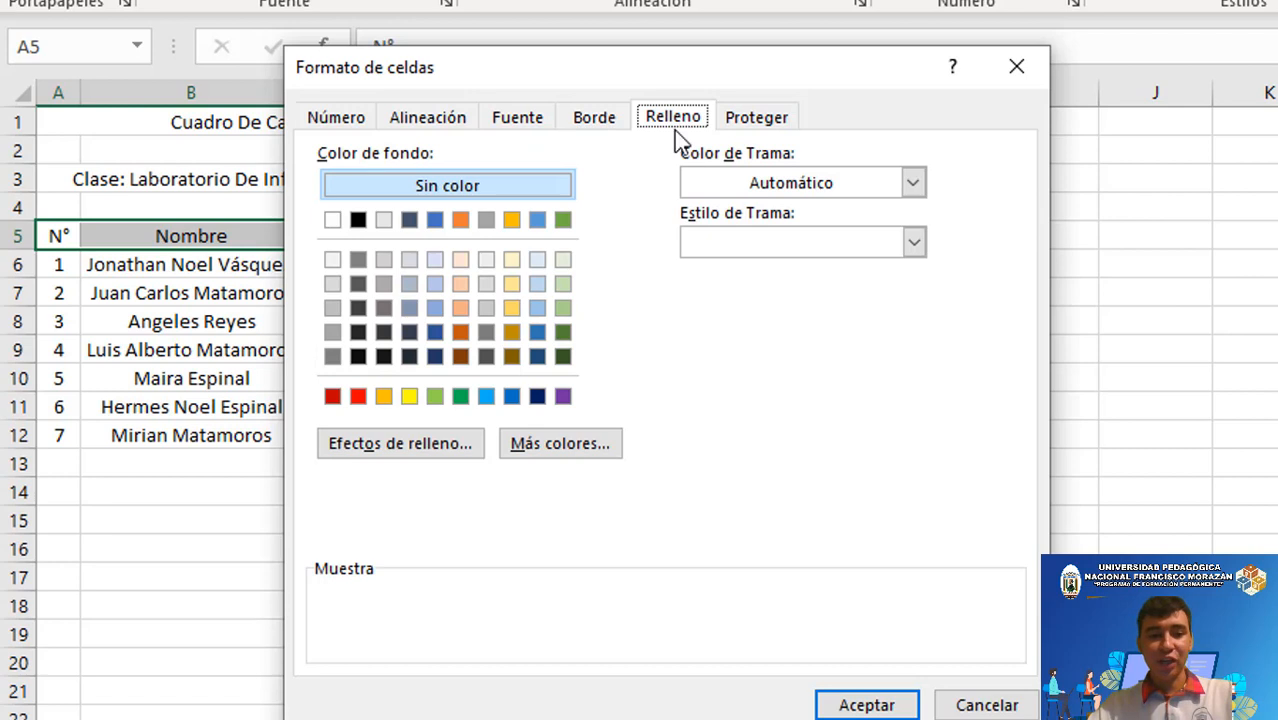
left_click(435, 309)
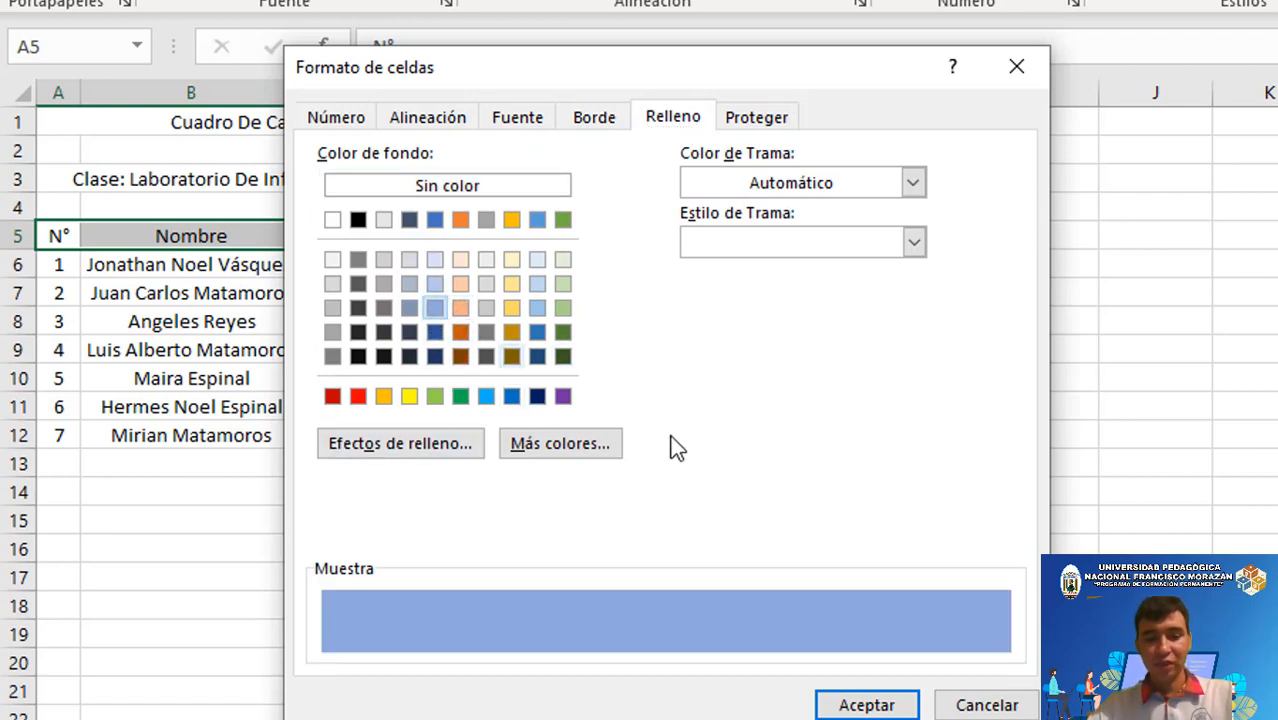
left_click(848, 704)
left_click(597, 396)
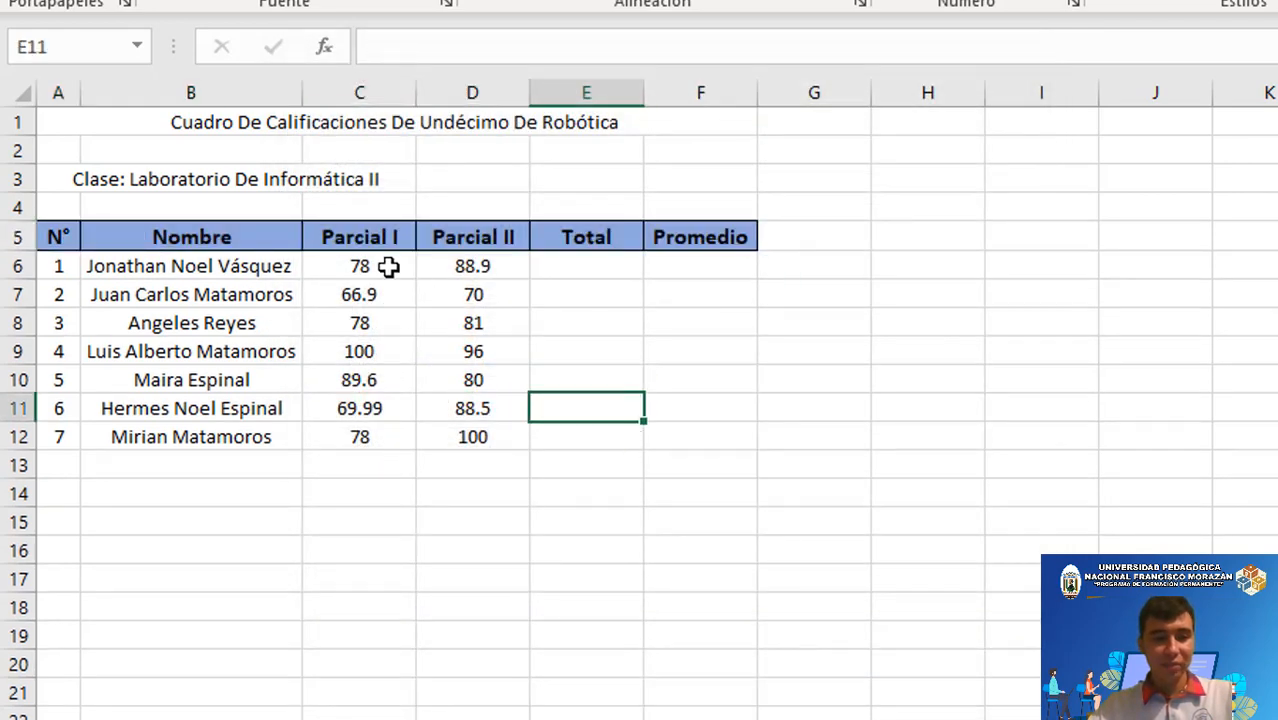
left_click(298, 292)
left_click(462, 430)
left_click(613, 300)
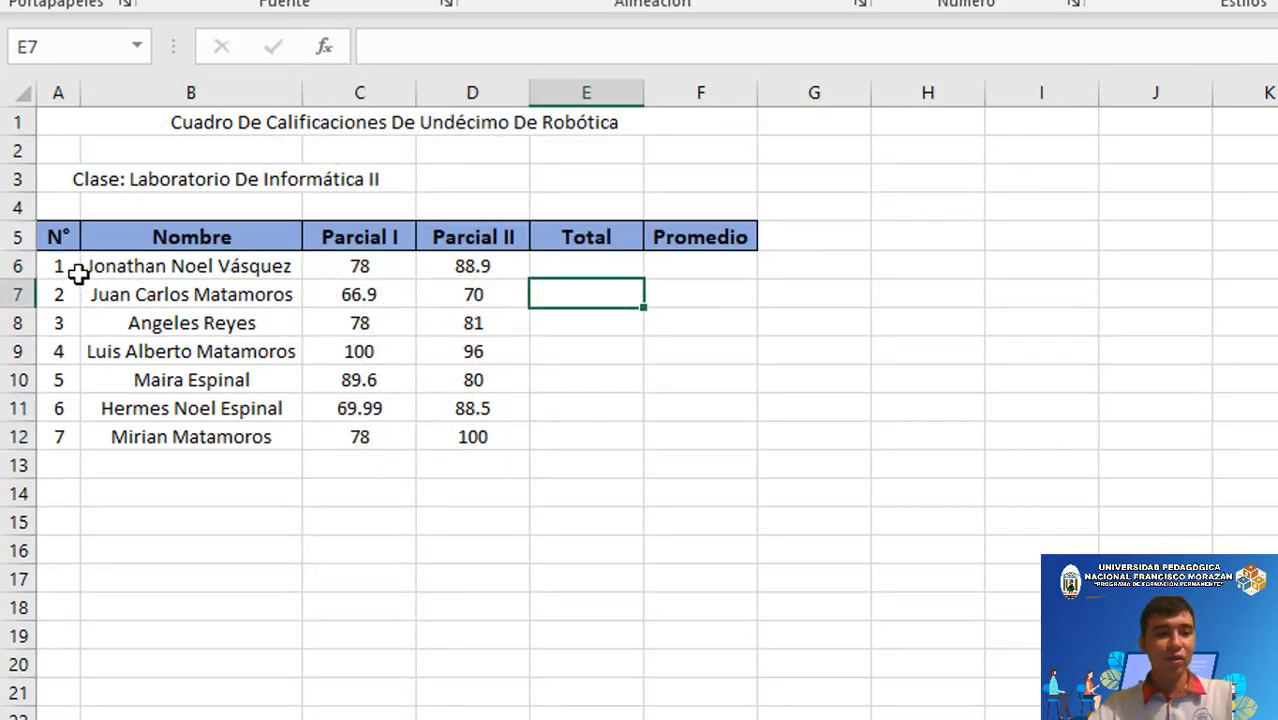
Set outline and inside borders for the table body A6:F12 in its cell format settings
left_click_drag(60, 264, 698, 441)
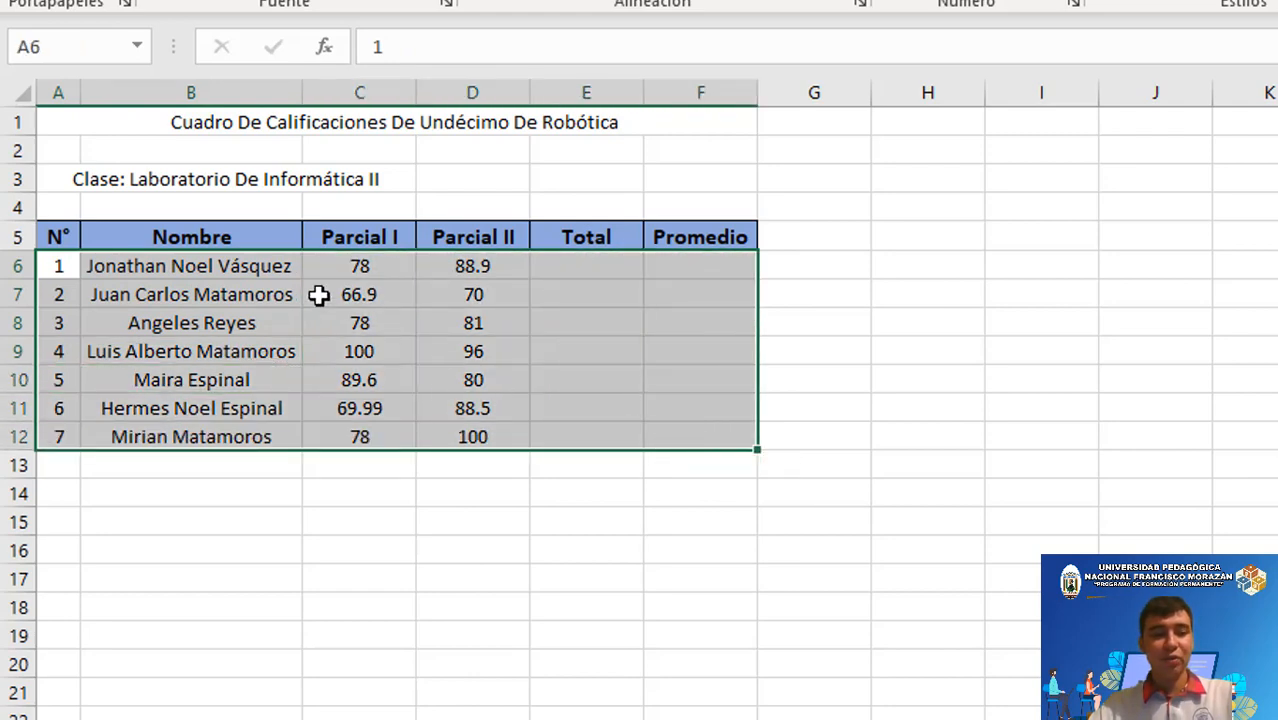
right_click(318, 295)
left_click(420, 686)
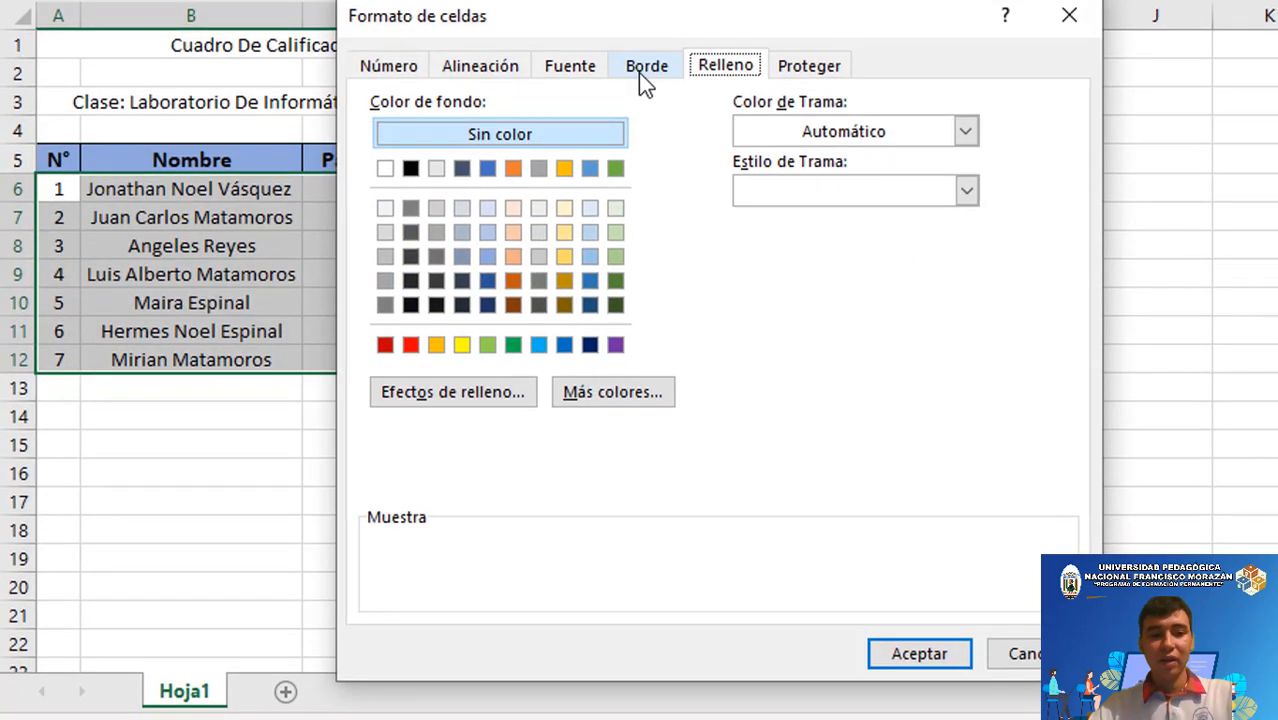
left_click(640, 78)
left_click(752, 186)
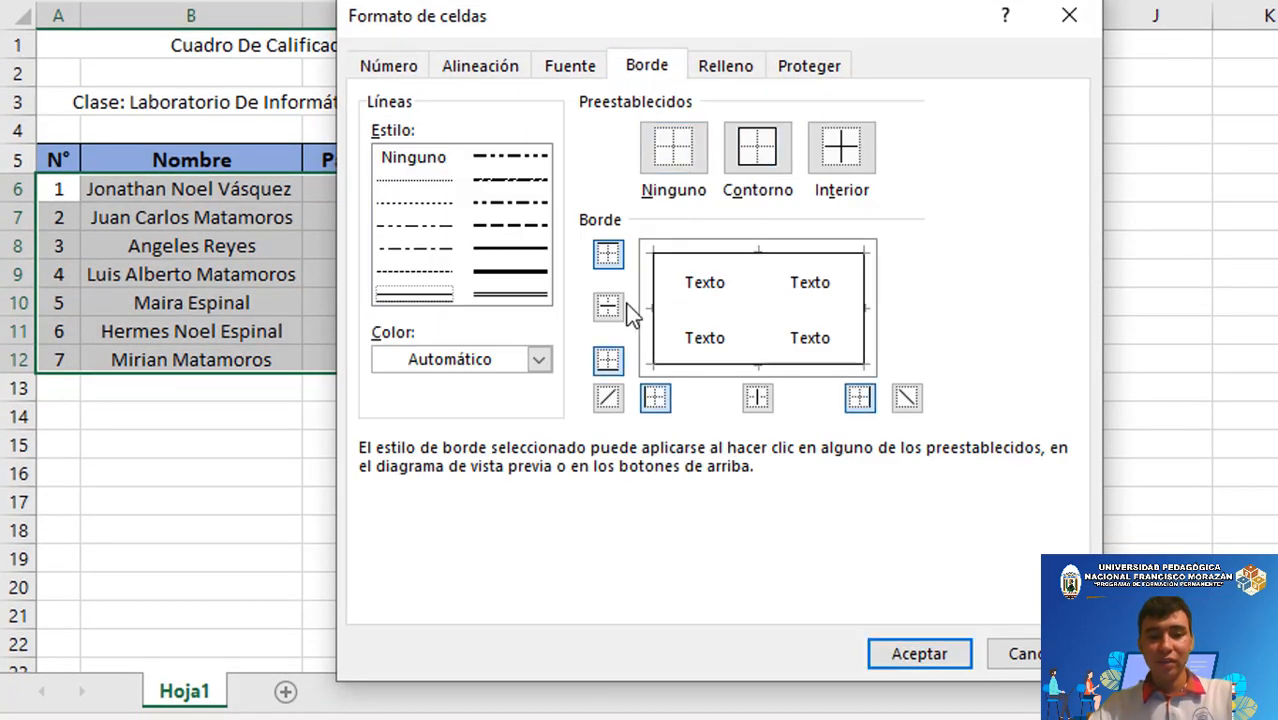
left_click(856, 172)
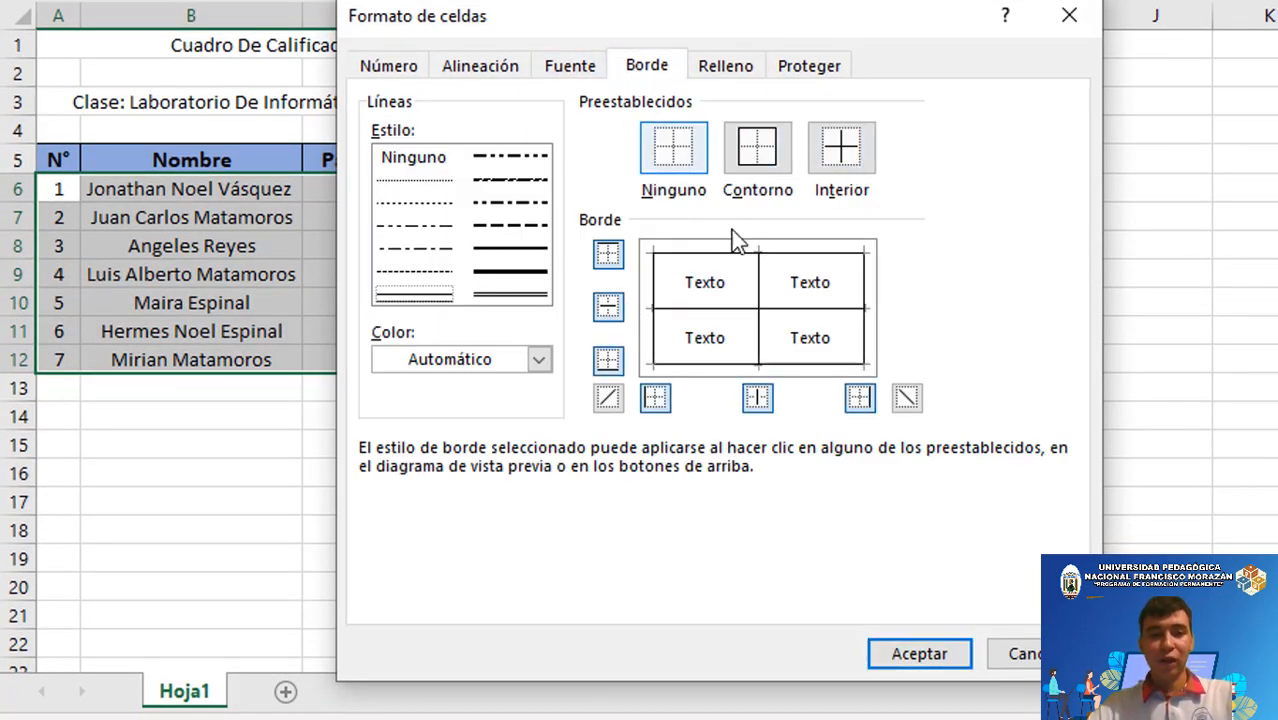
Set the table body's font size to 12 and its fill to light gold, and apply the cell formatting
left_click(578, 68)
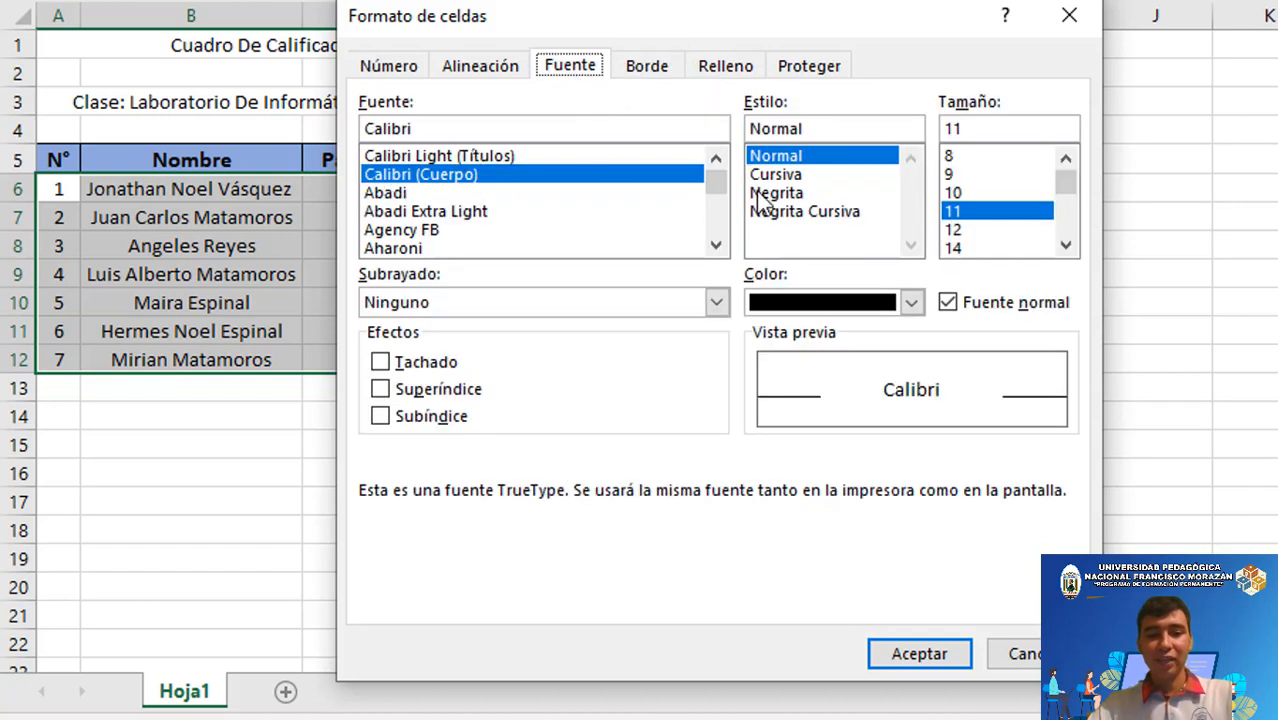
left_click(955, 229)
left_click(725, 65)
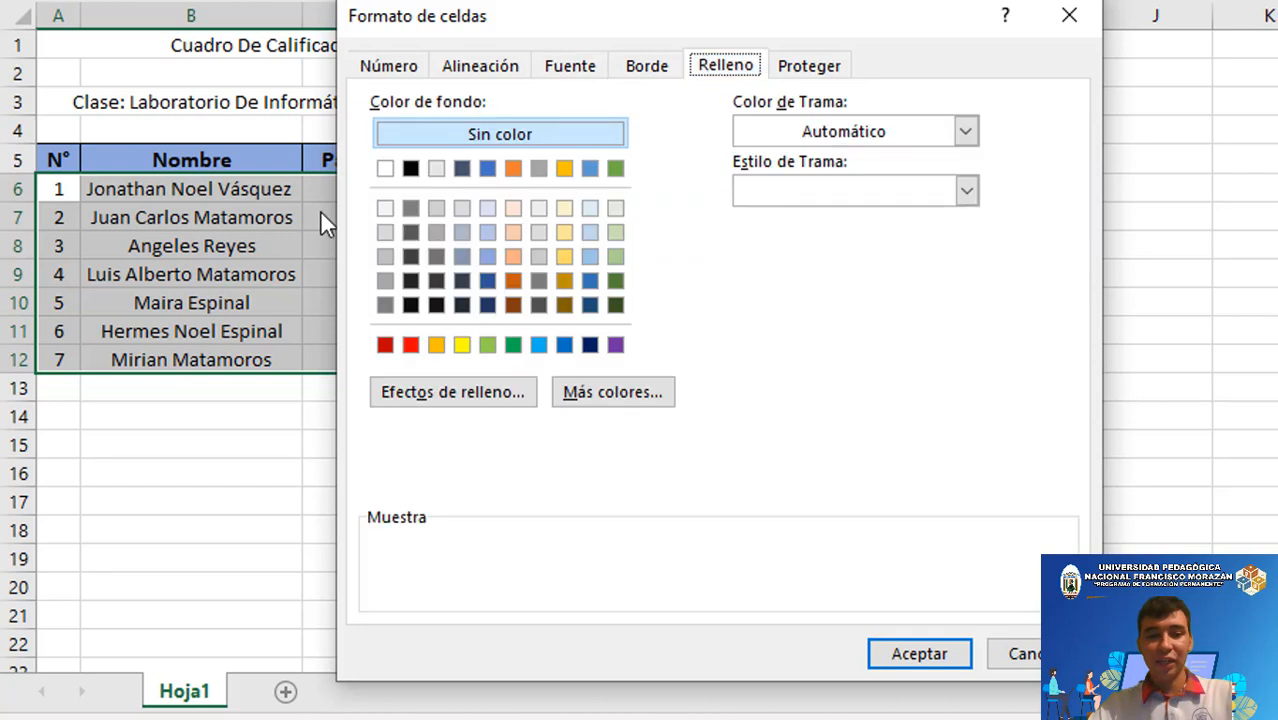
left_click(564, 256)
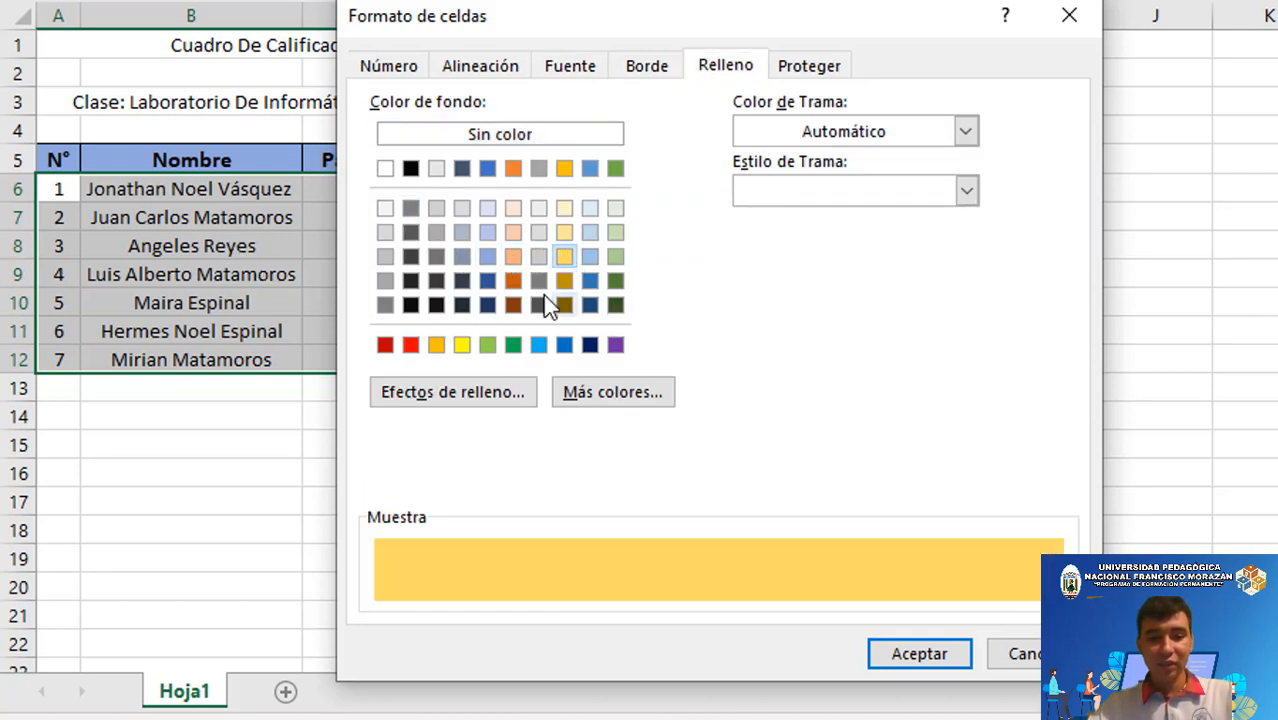
left_click(918, 653)
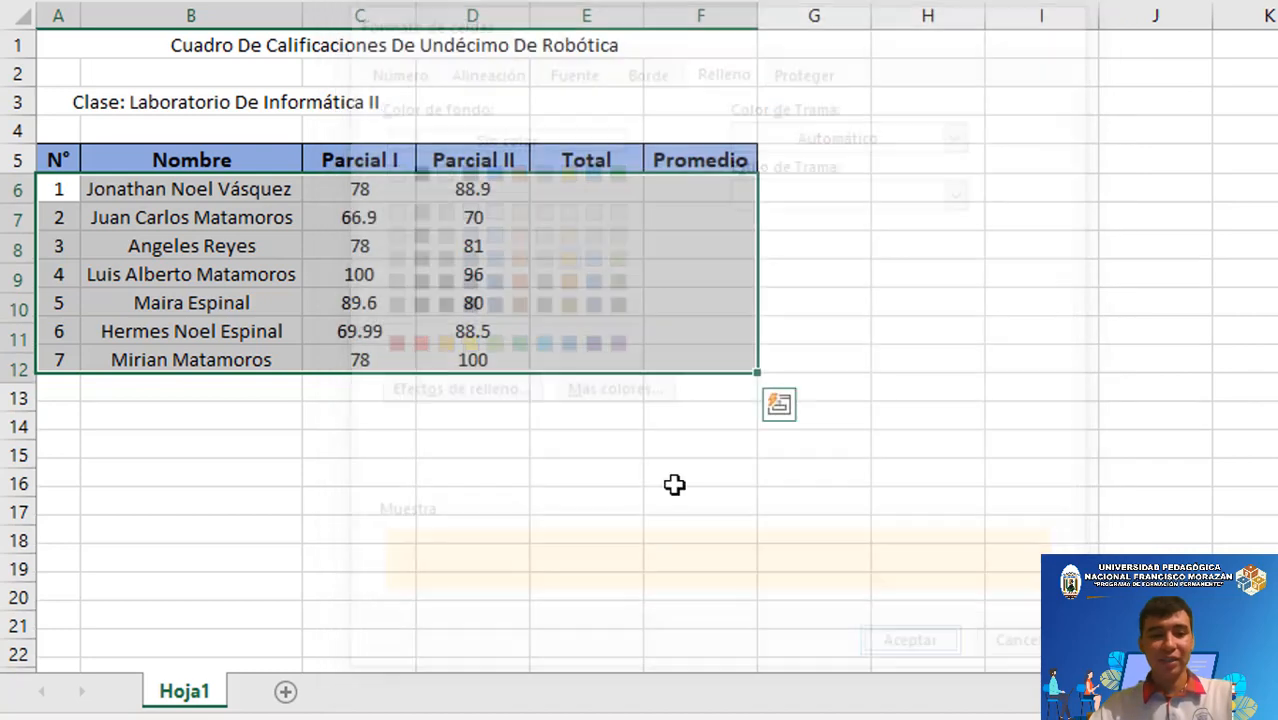
left_click(590, 428)
left_click(375, 250)
left_click(178, 210)
left_click(312, 306)
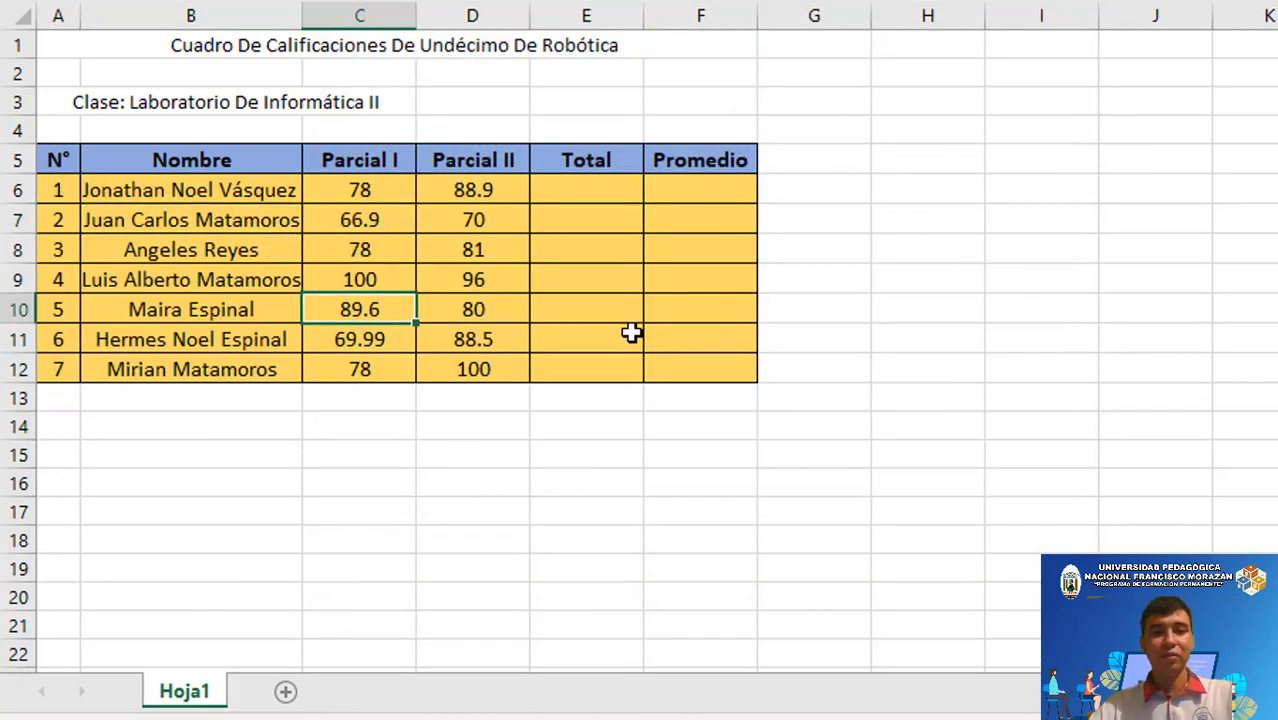
left_click(631, 331)
Make the sheet title in A1 and the class line in A3 bold with font size 12
left_click(99, 121)
left_click(150, 58)
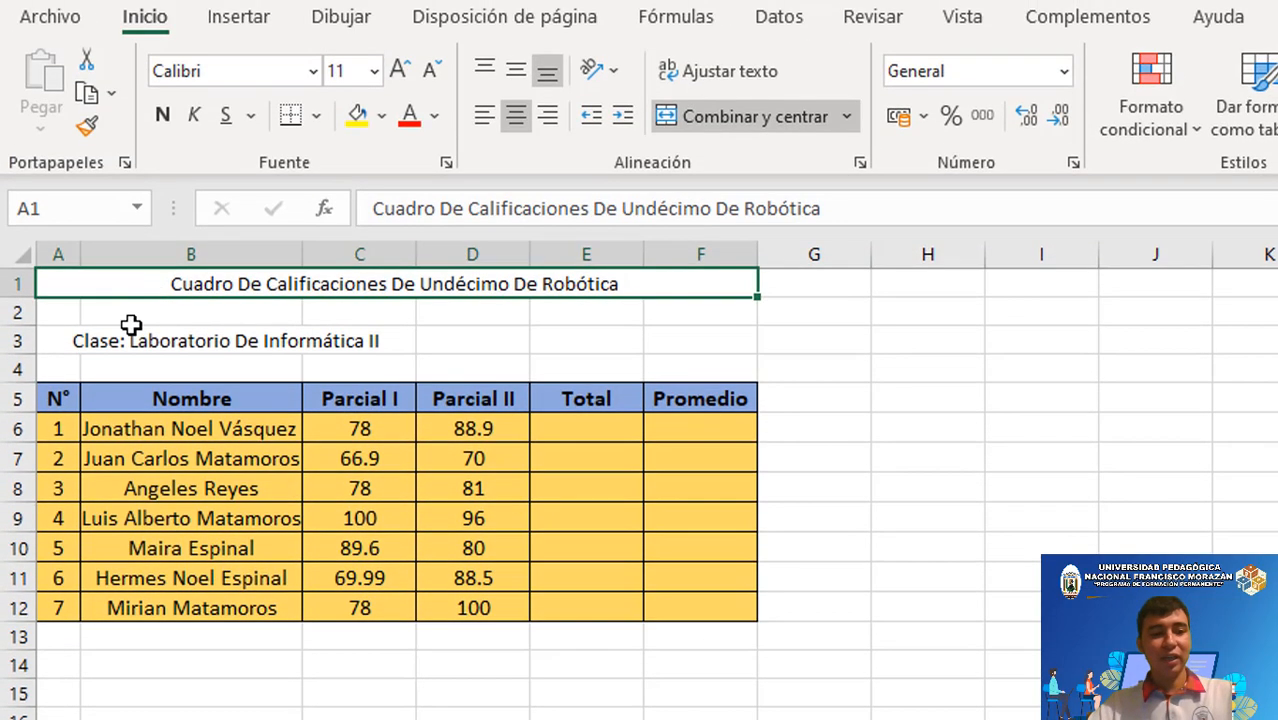
left_click(128, 338, "ctrl")
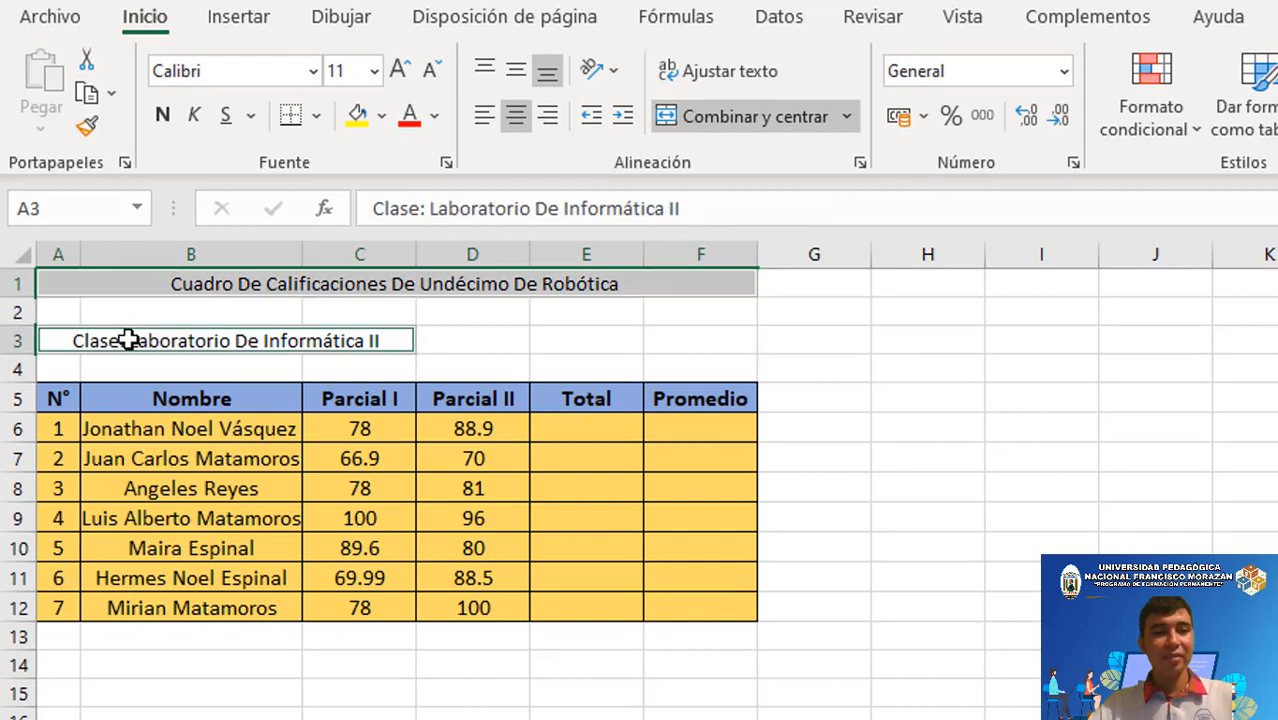
left_click(176, 120)
left_click(374, 71)
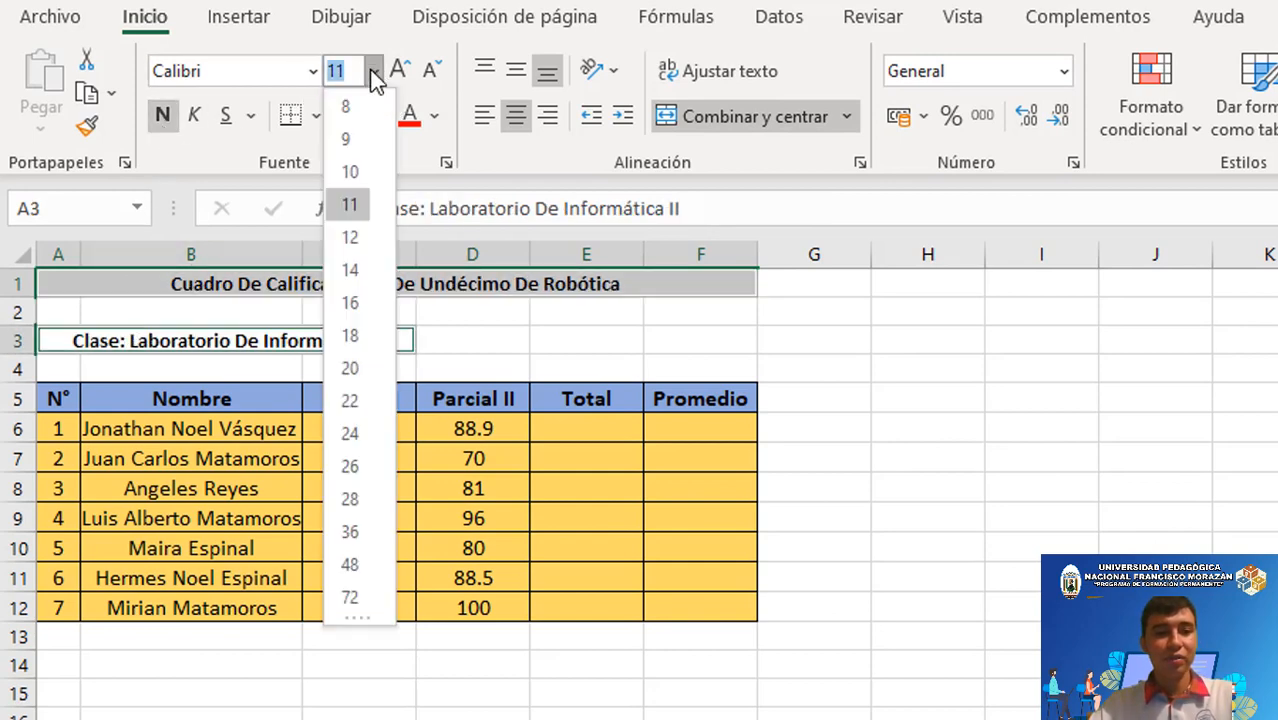
left_click(369, 240)
left_click(707, 345)
left_click(915, 400)
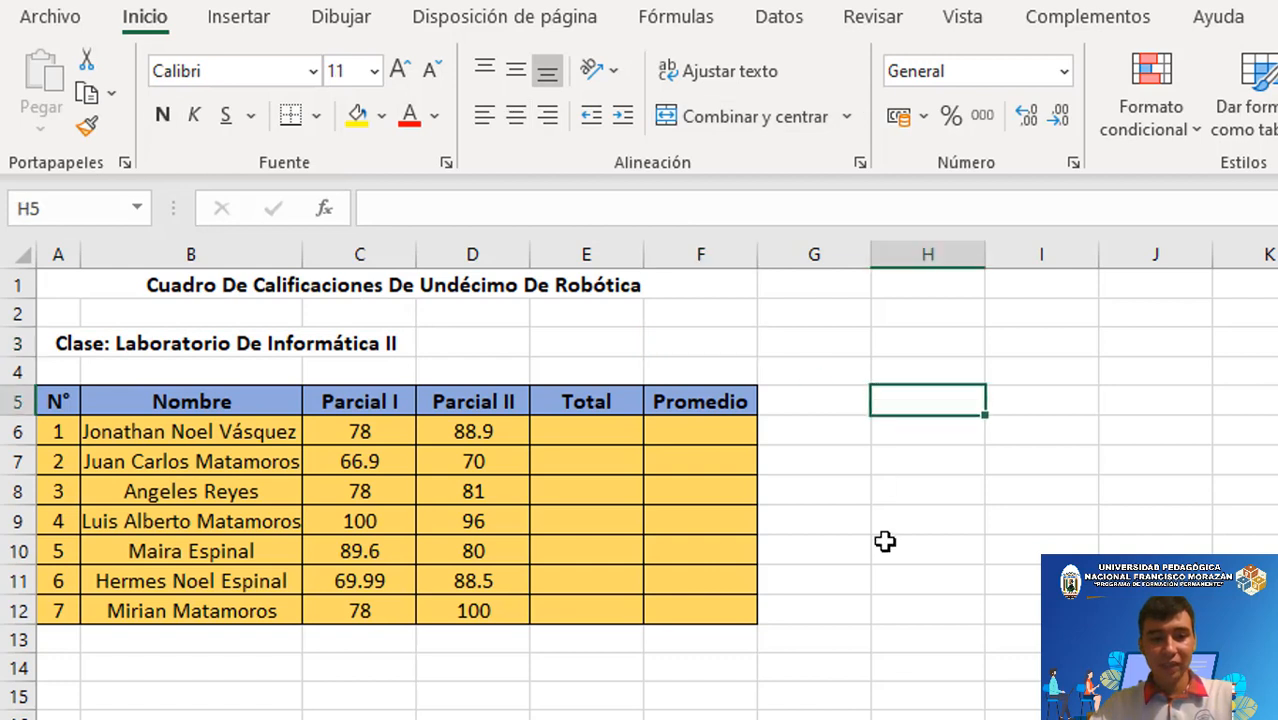
left_click(887, 545)
left_click(532, 337)
left_click(882, 455)
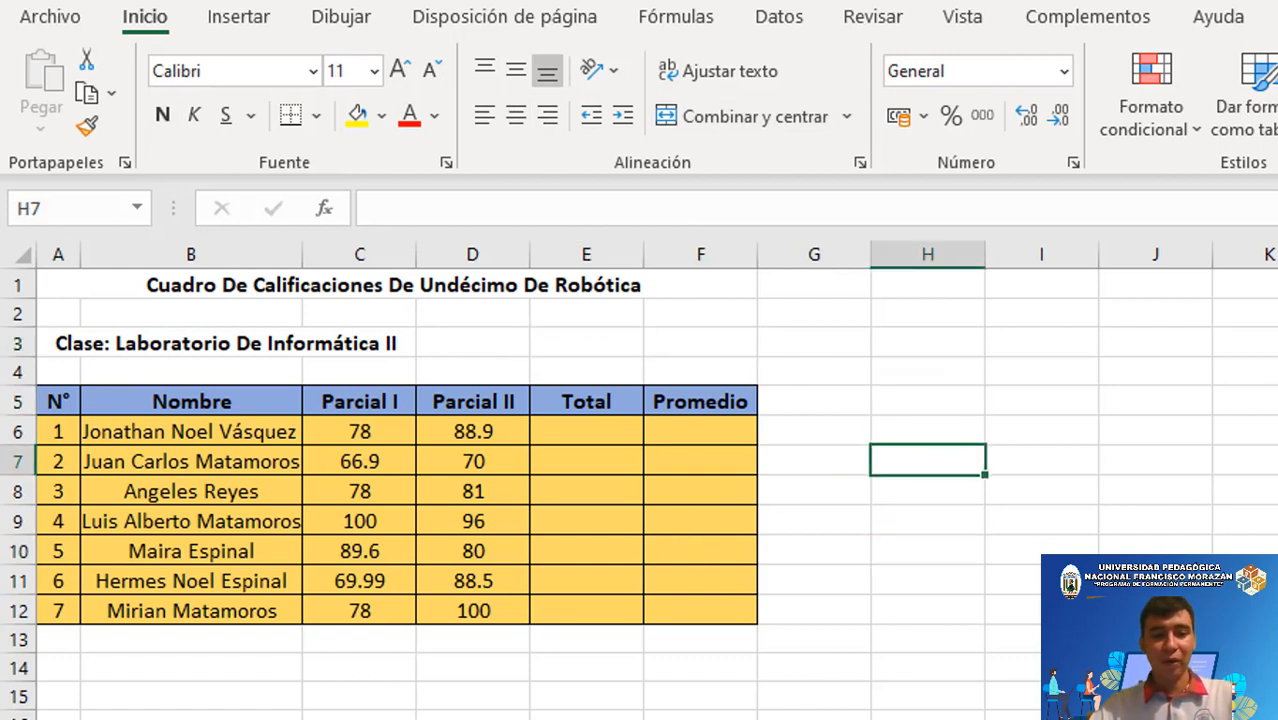
left_click(814, 719)
left_click(619, 580)
left_click(590, 412)
left_click(590, 487)
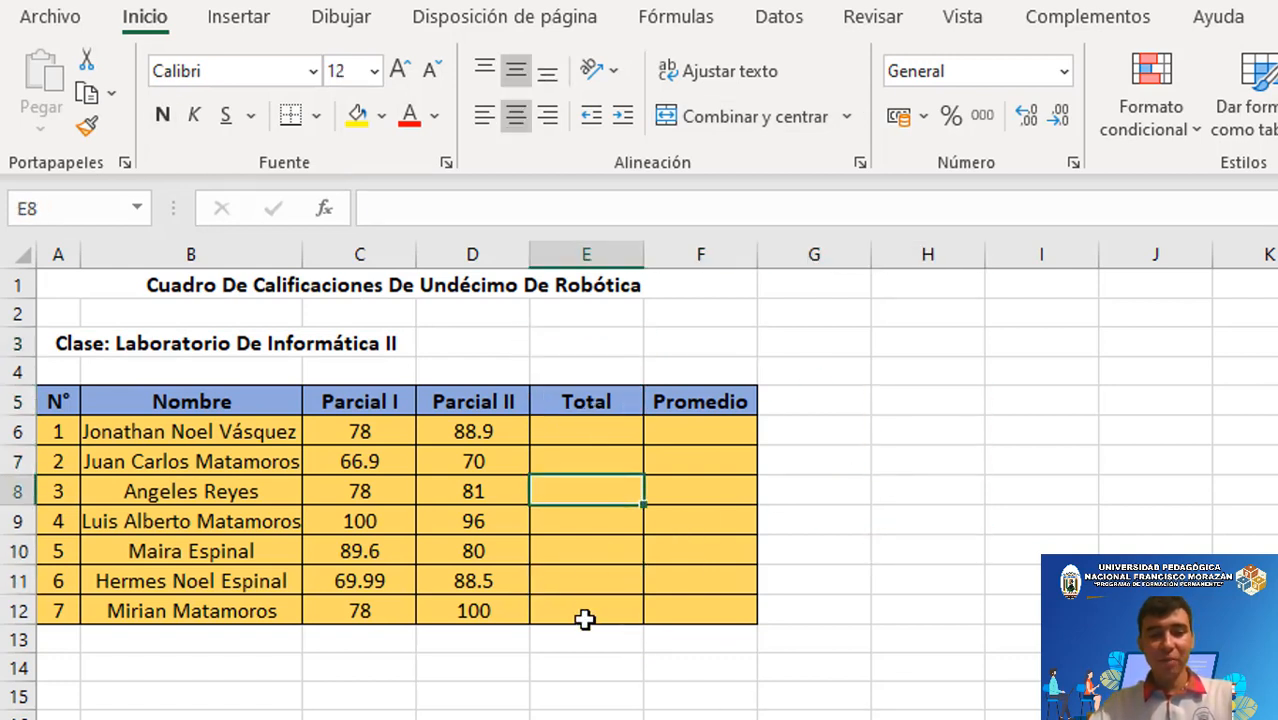
left_click(585, 612)
left_click(579, 547)
left_click(585, 466)
left_click(585, 425)
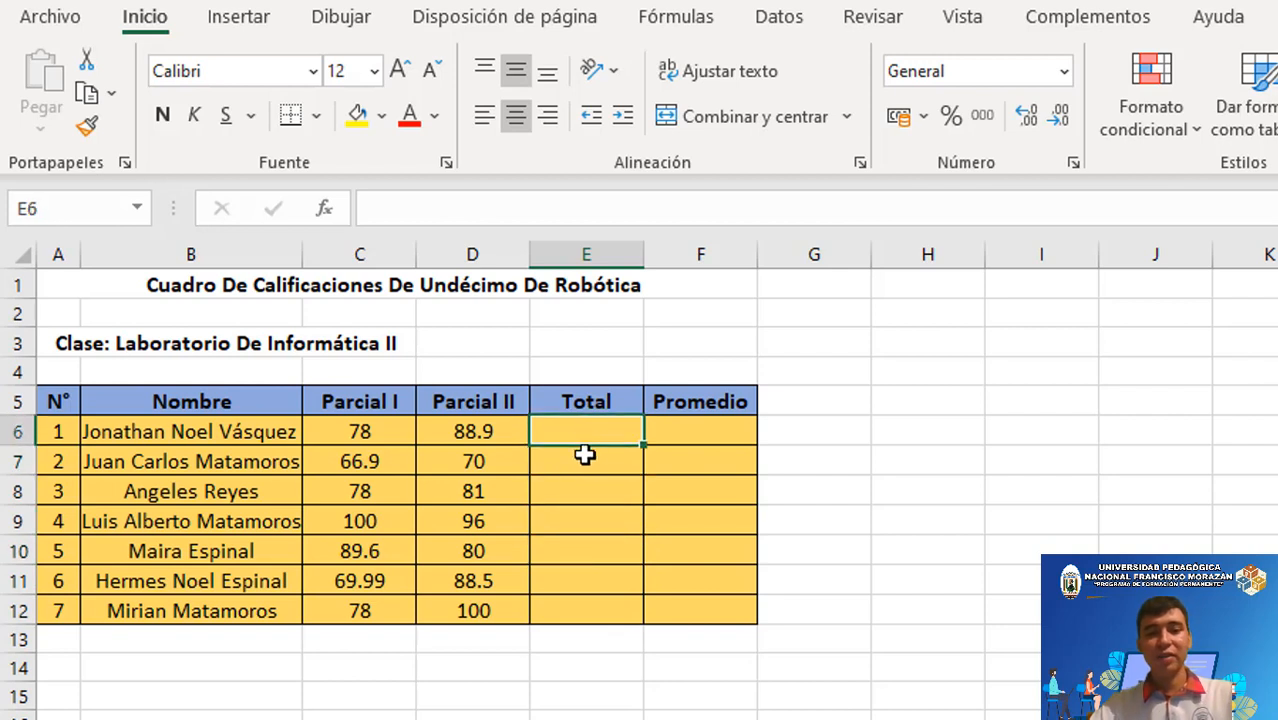
left_click(585, 455)
left_click(579, 520)
left_click(379, 431)
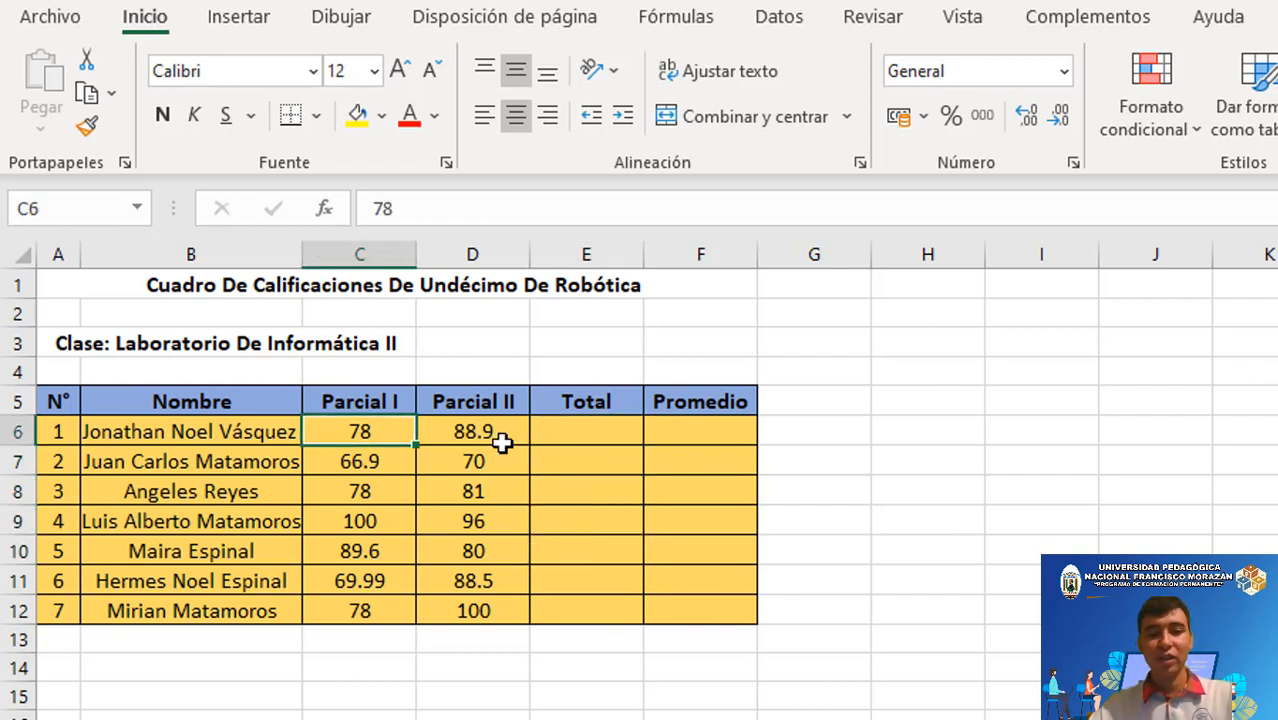
left_click(505, 440)
left_click(574, 440)
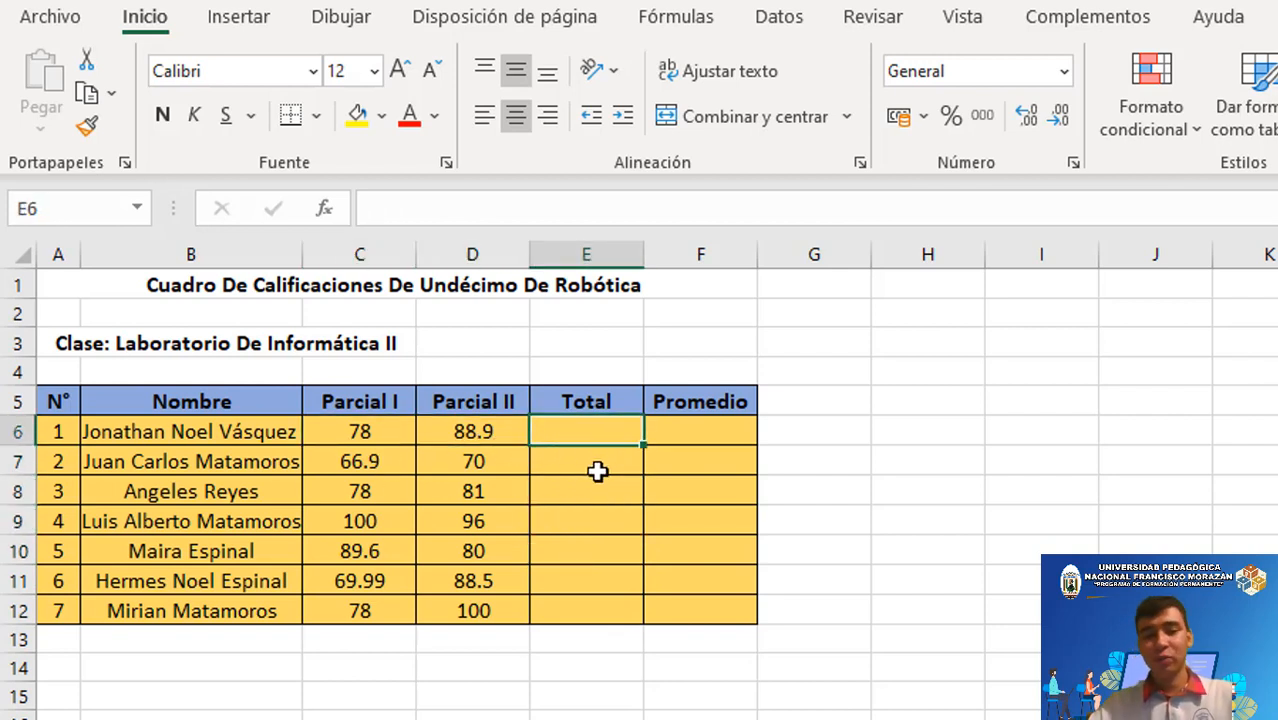
left_click(601, 471)
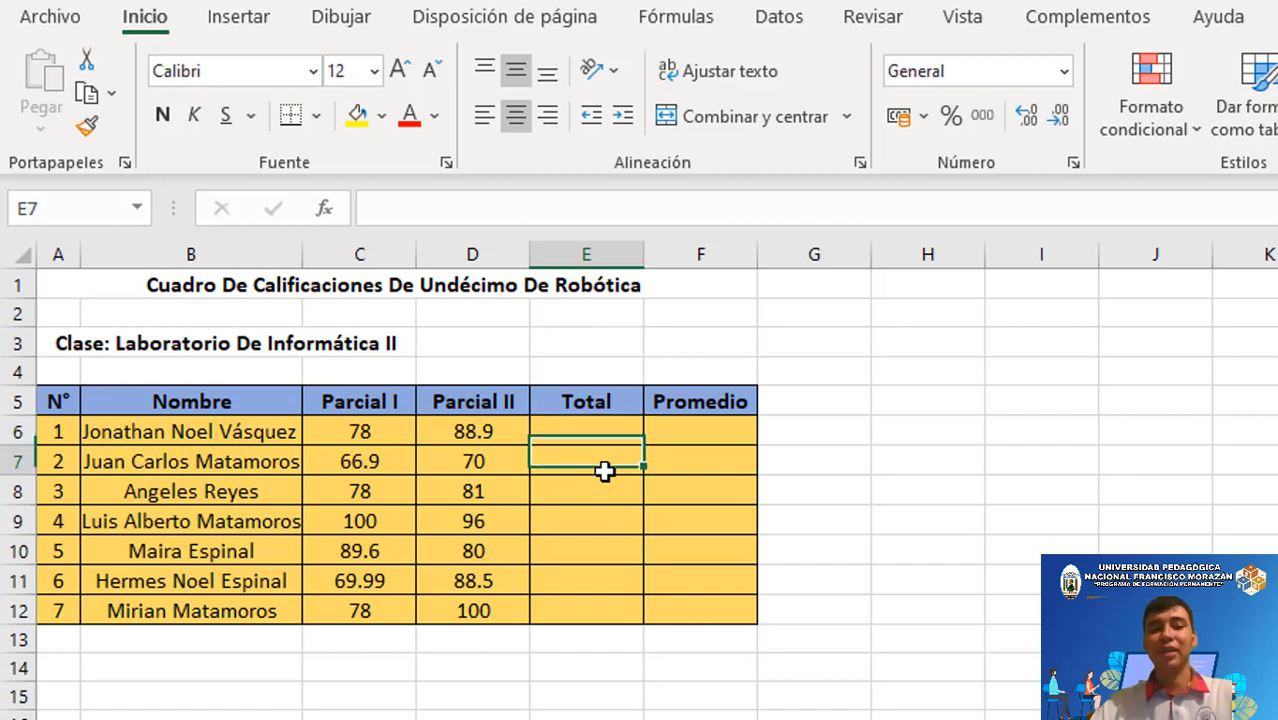
Calculate the first student's total in E6 with the formula =SUMA(C6:D6)
left_click(606, 432)
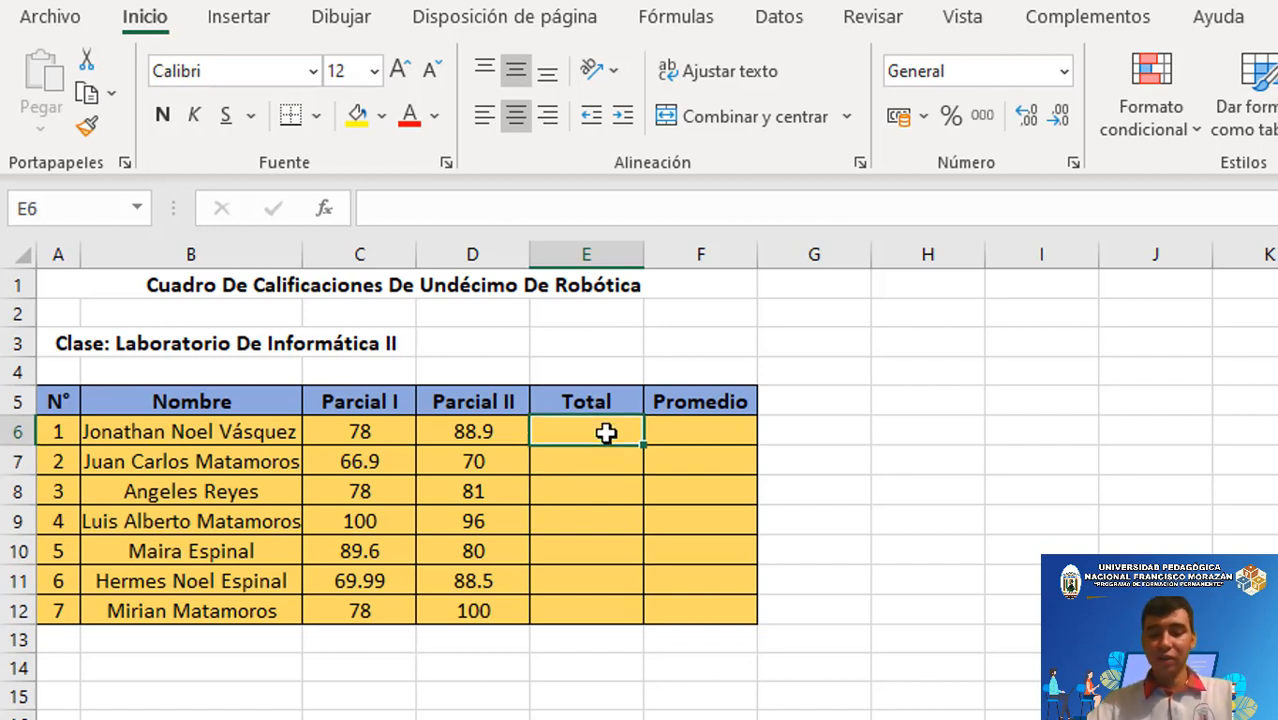
type("=suma")
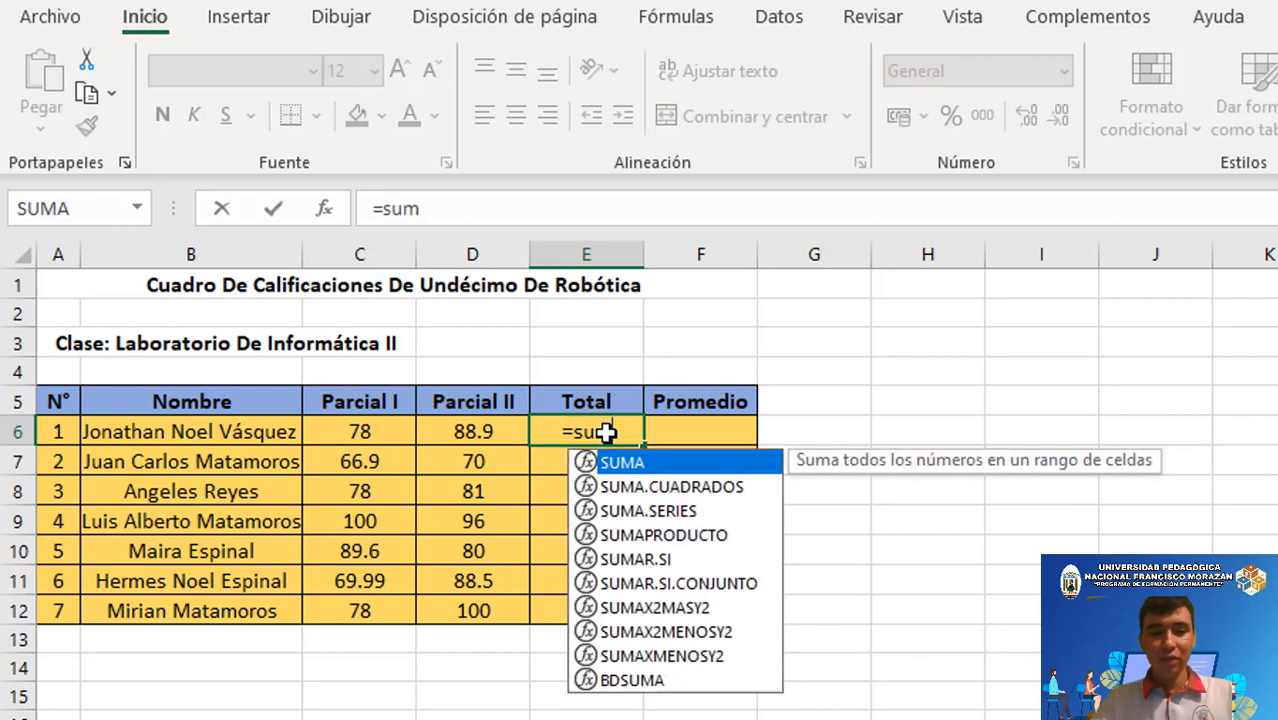
double_click(613, 464)
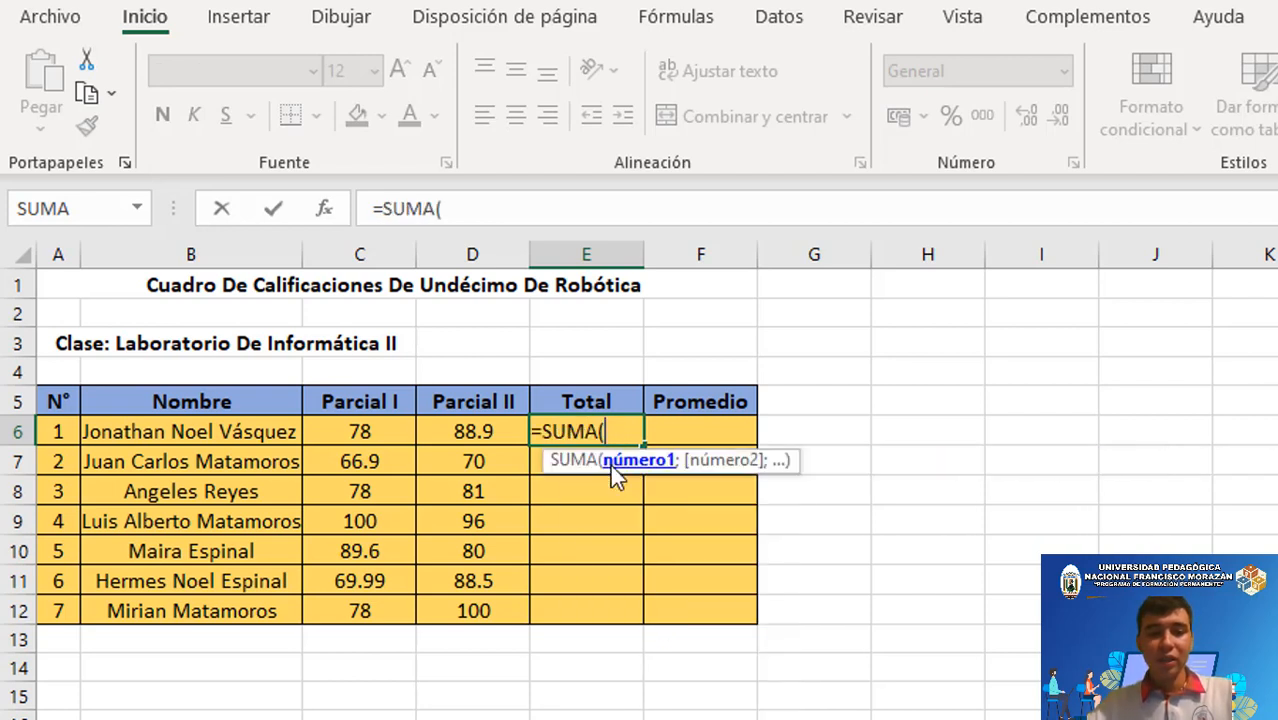
left_click(358, 431)
left_click_drag(428, 432, 445, 433)
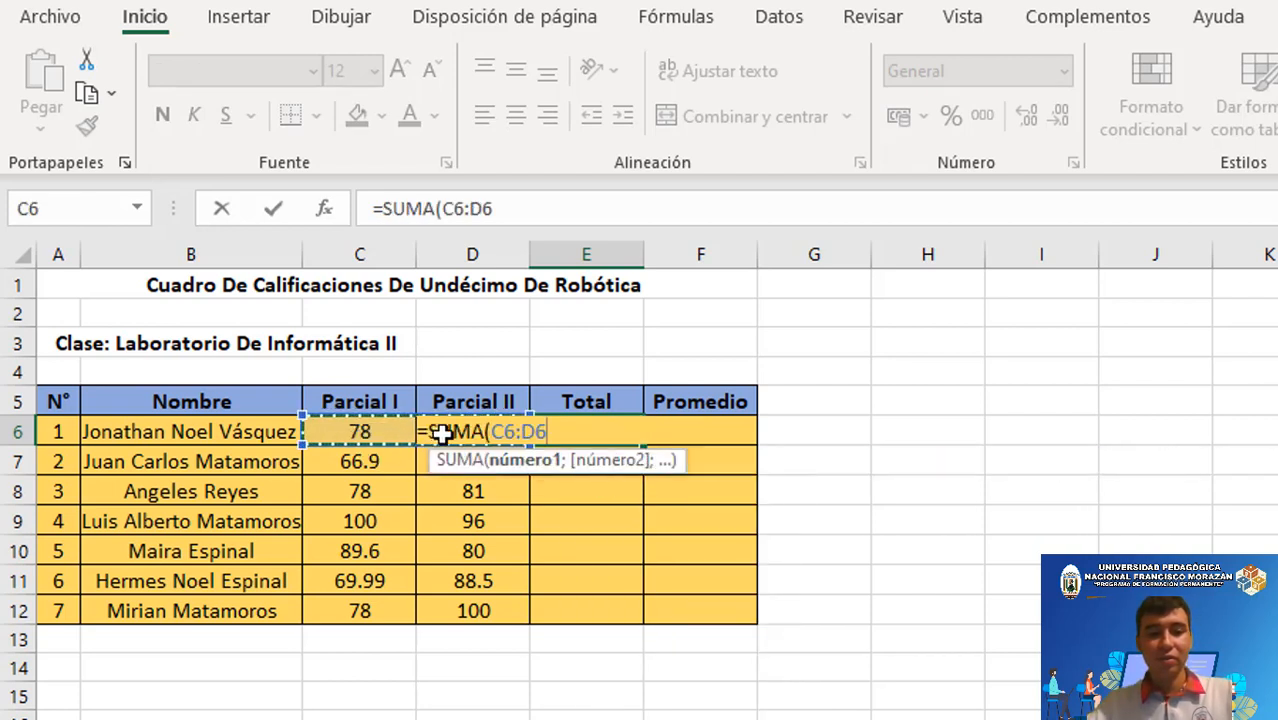
type(")")
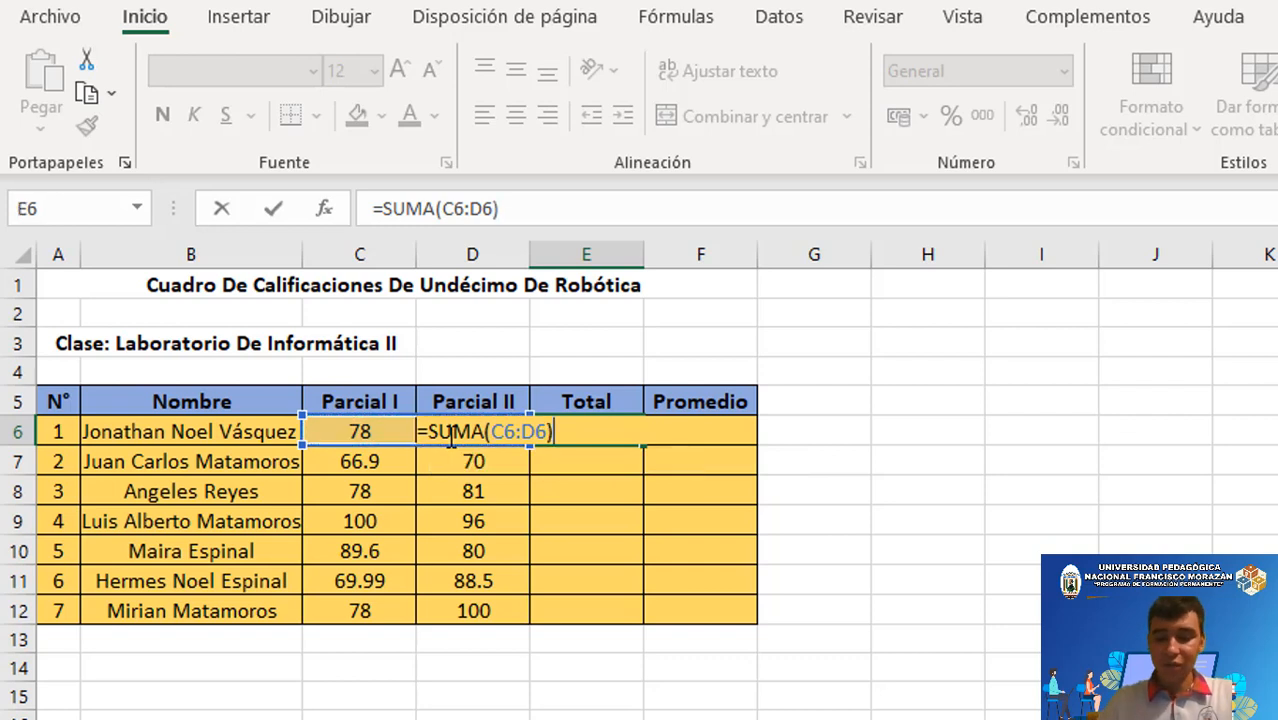
key("Return")
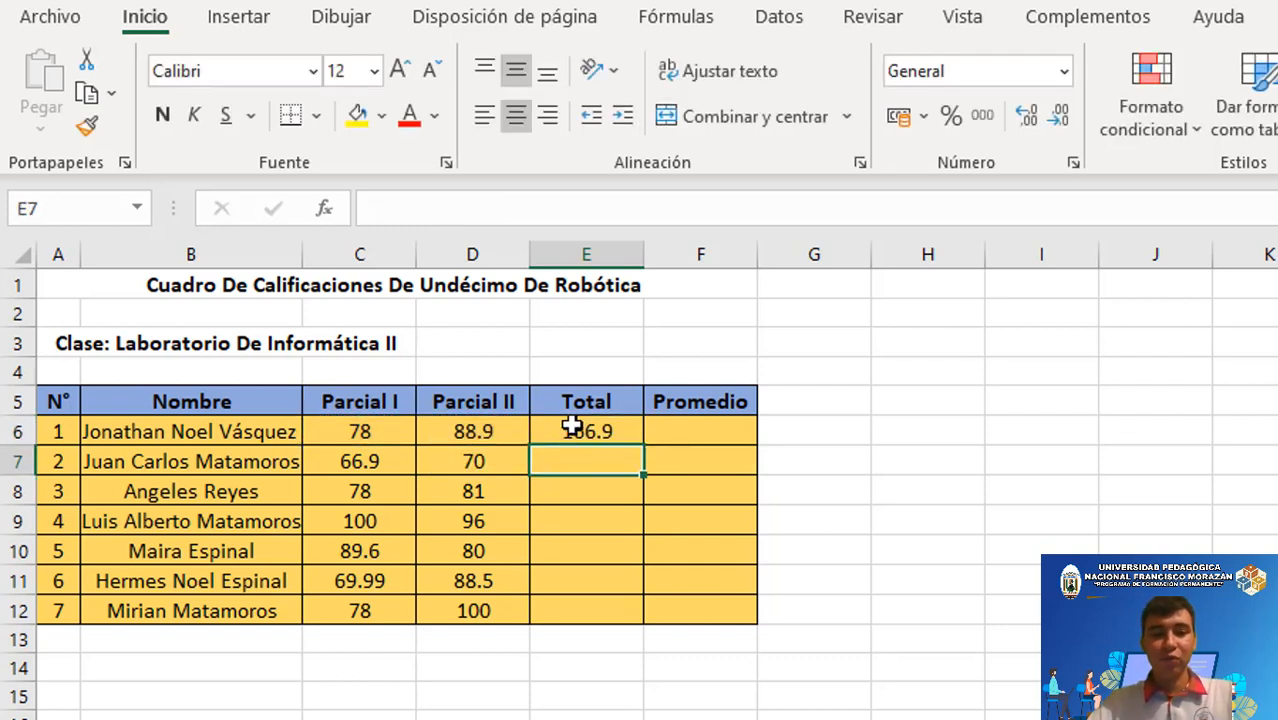
left_click(582, 428)
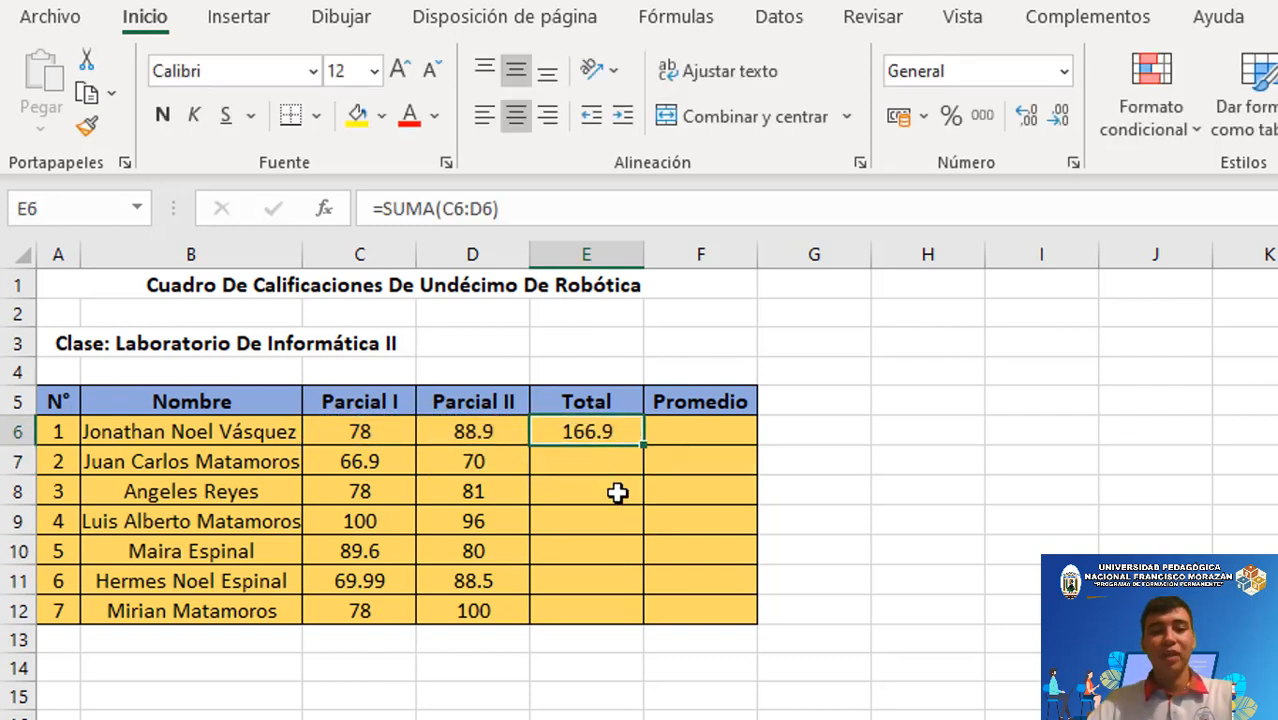
left_click(594, 457)
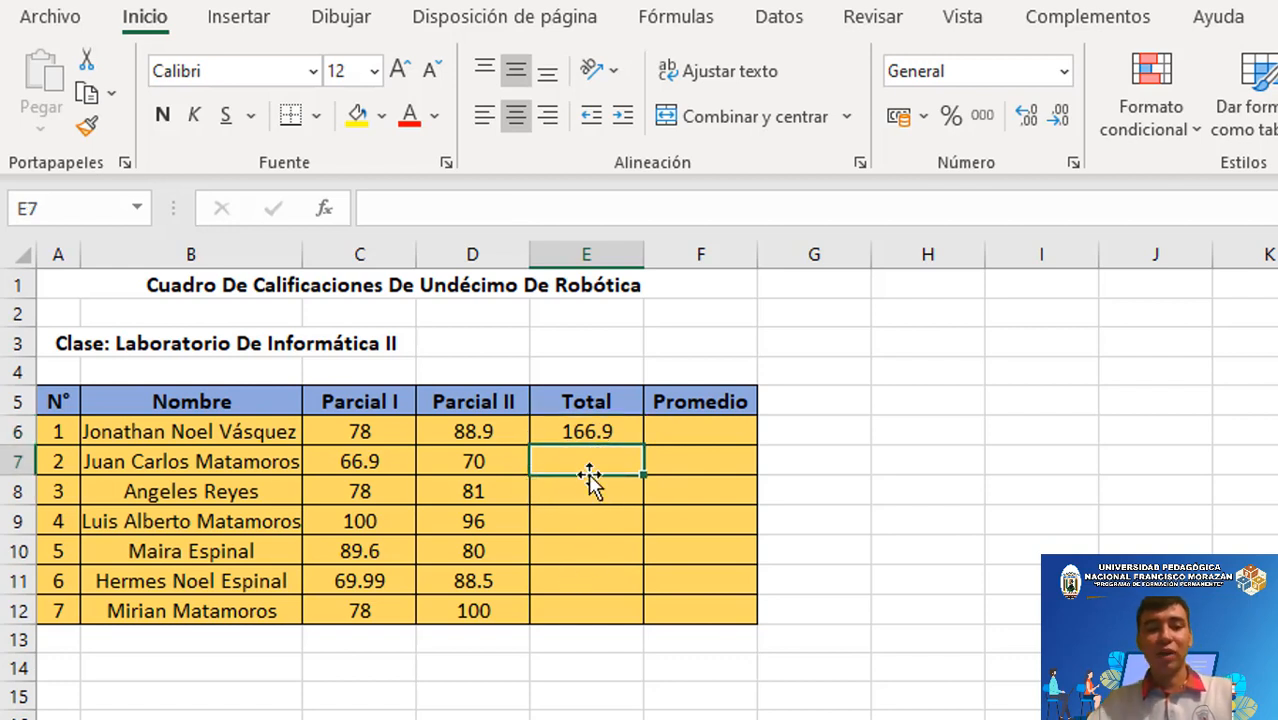
left_click(613, 429)
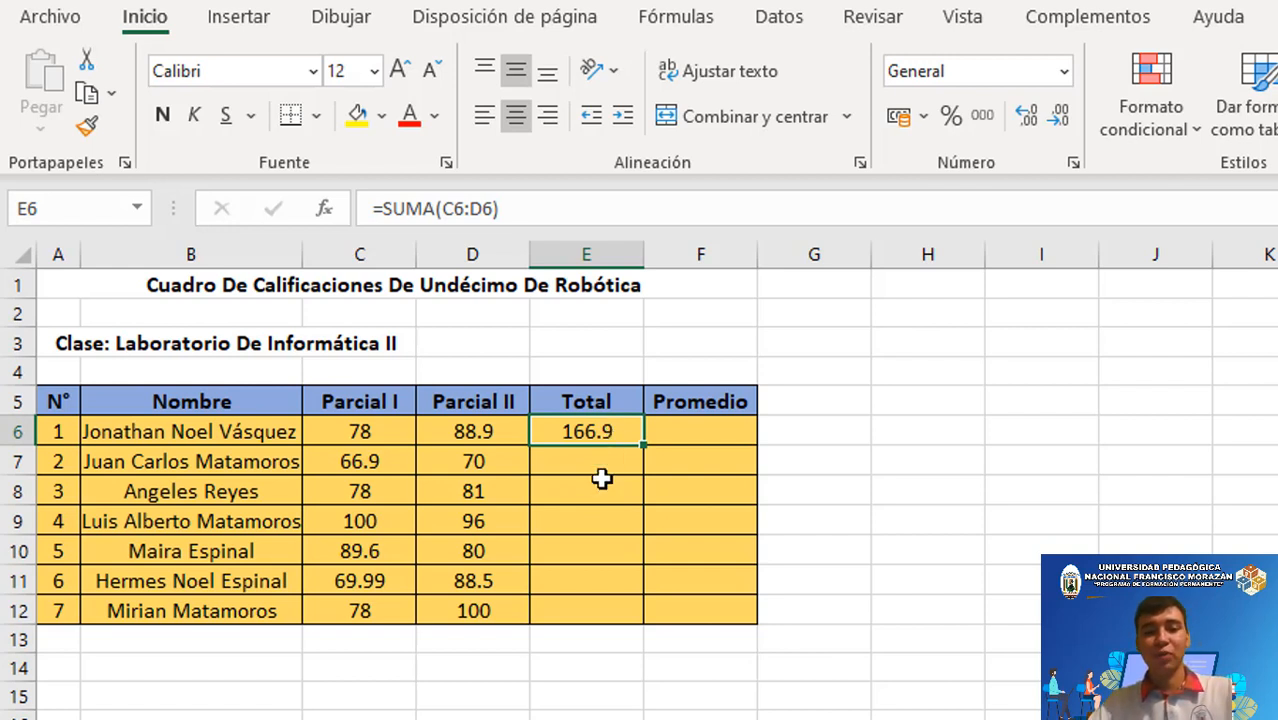
Fill the total formula from E6 down through E12 for the remaining students
left_click(606, 463)
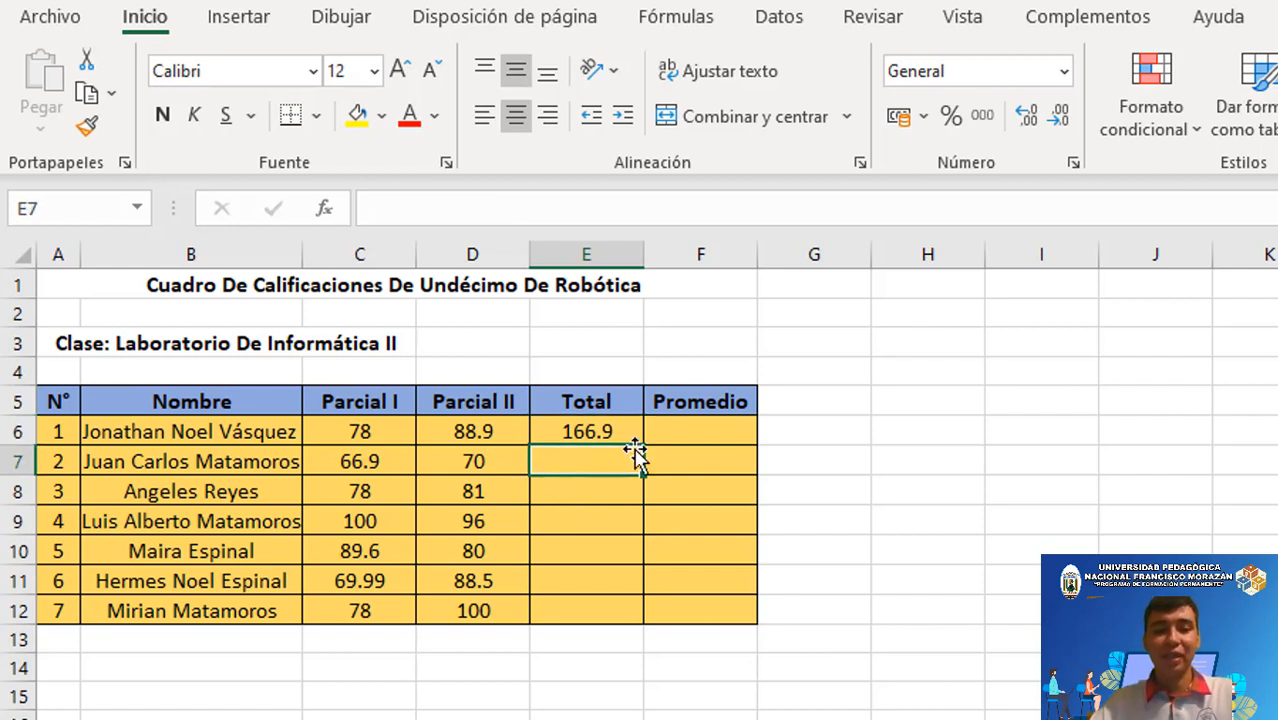
left_click(583, 428)
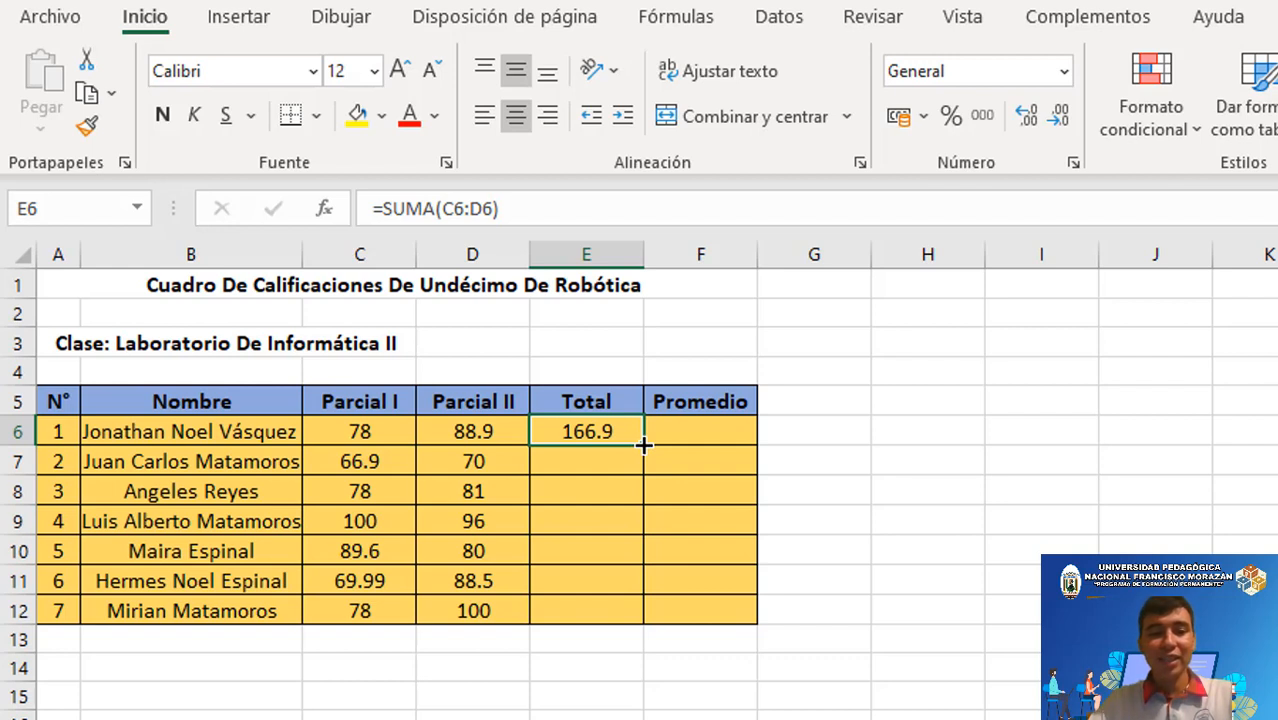
left_click_drag(643, 446, 638, 628)
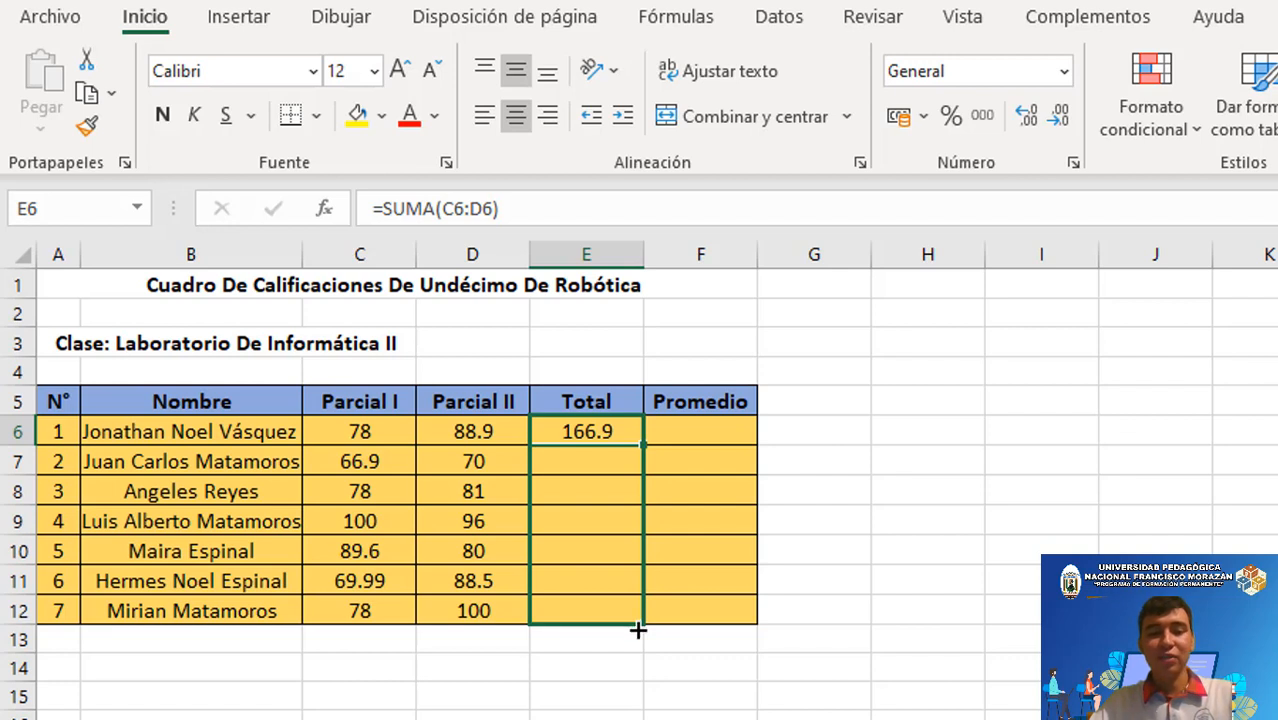
left_click_drag(638, 628, 638, 626)
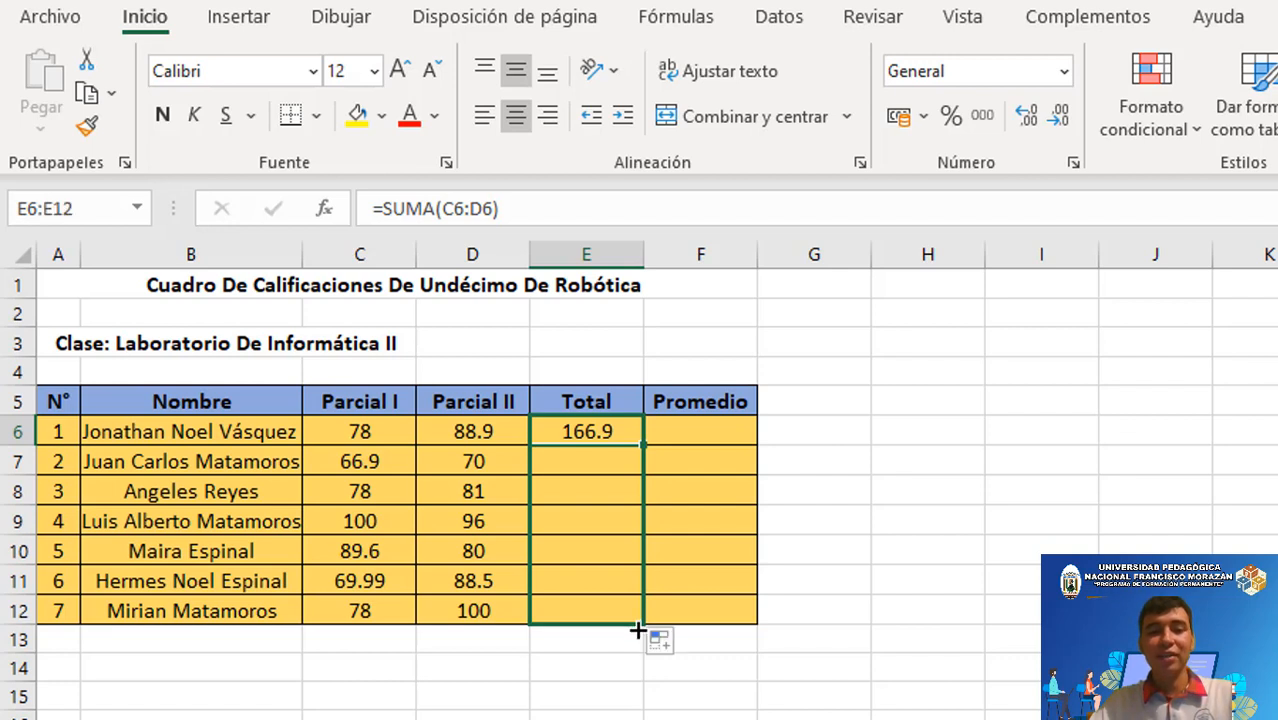
left_click(572, 694)
Check the cell references in the filled total formulas in the Total column, including E7 and E11
left_click(585, 608)
left_click(585, 580)
left_click(582, 545)
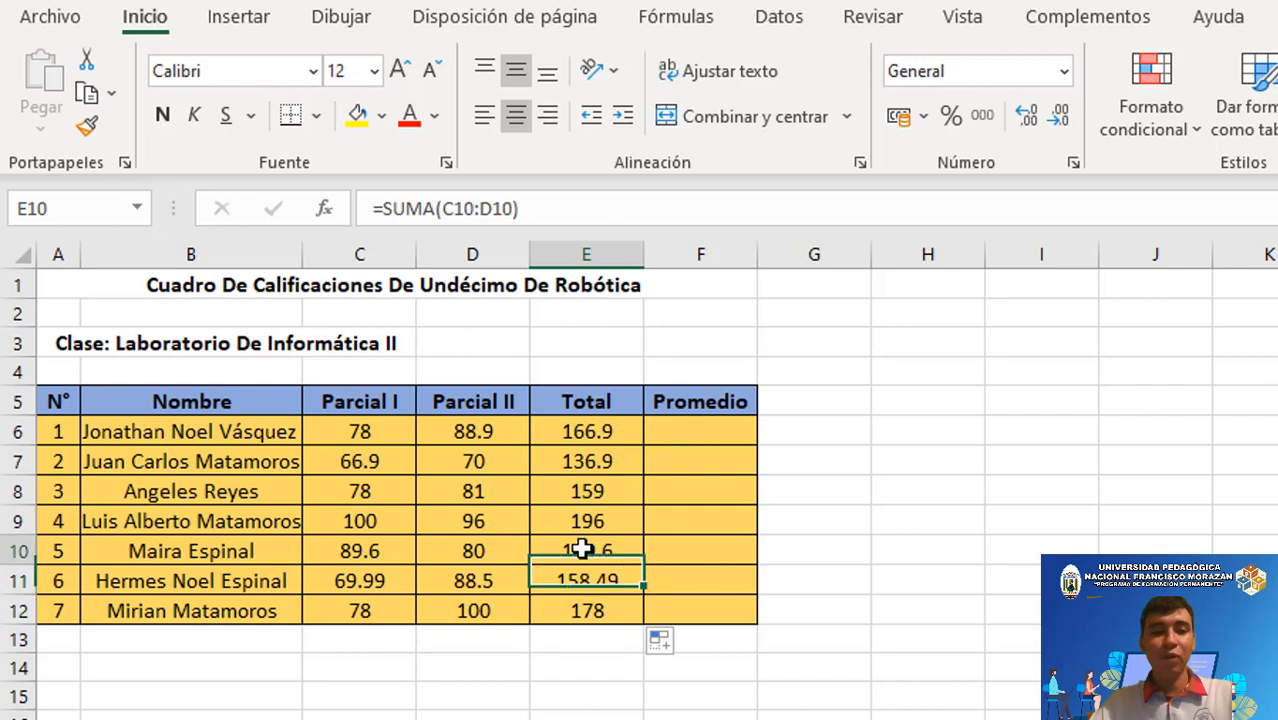
left_click(601, 519)
left_click(590, 462)
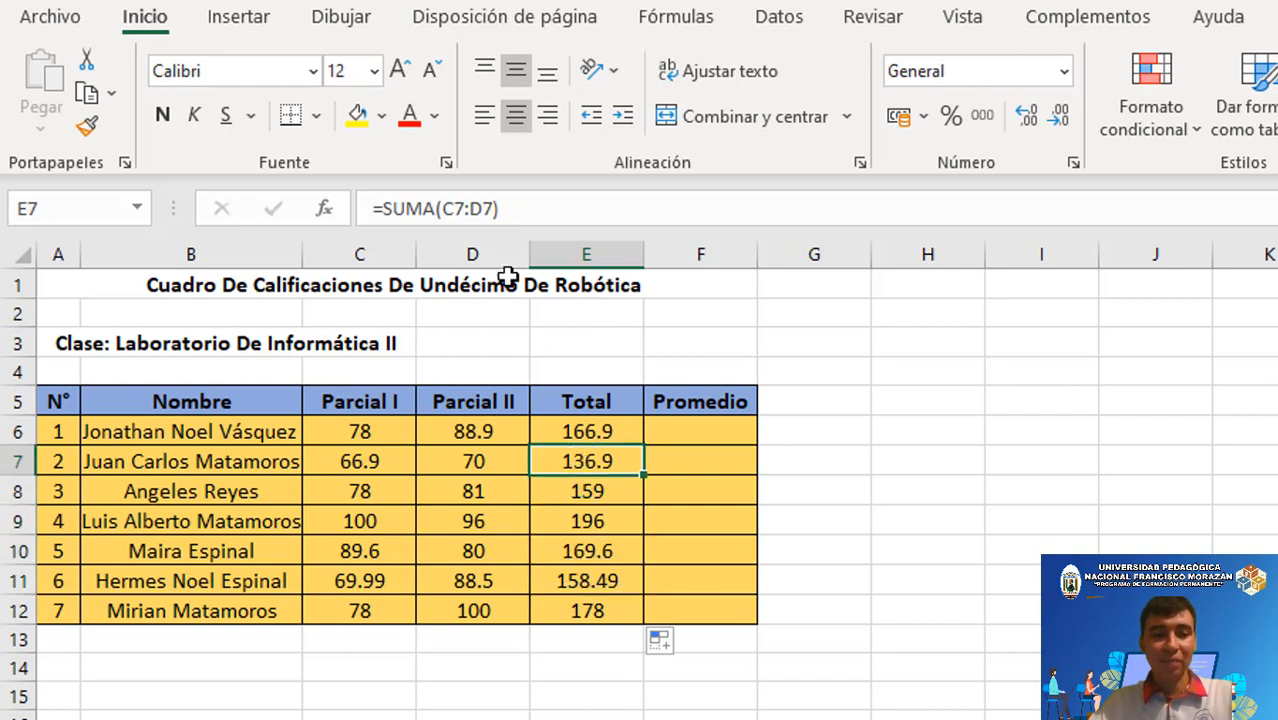
double_click(614, 461)
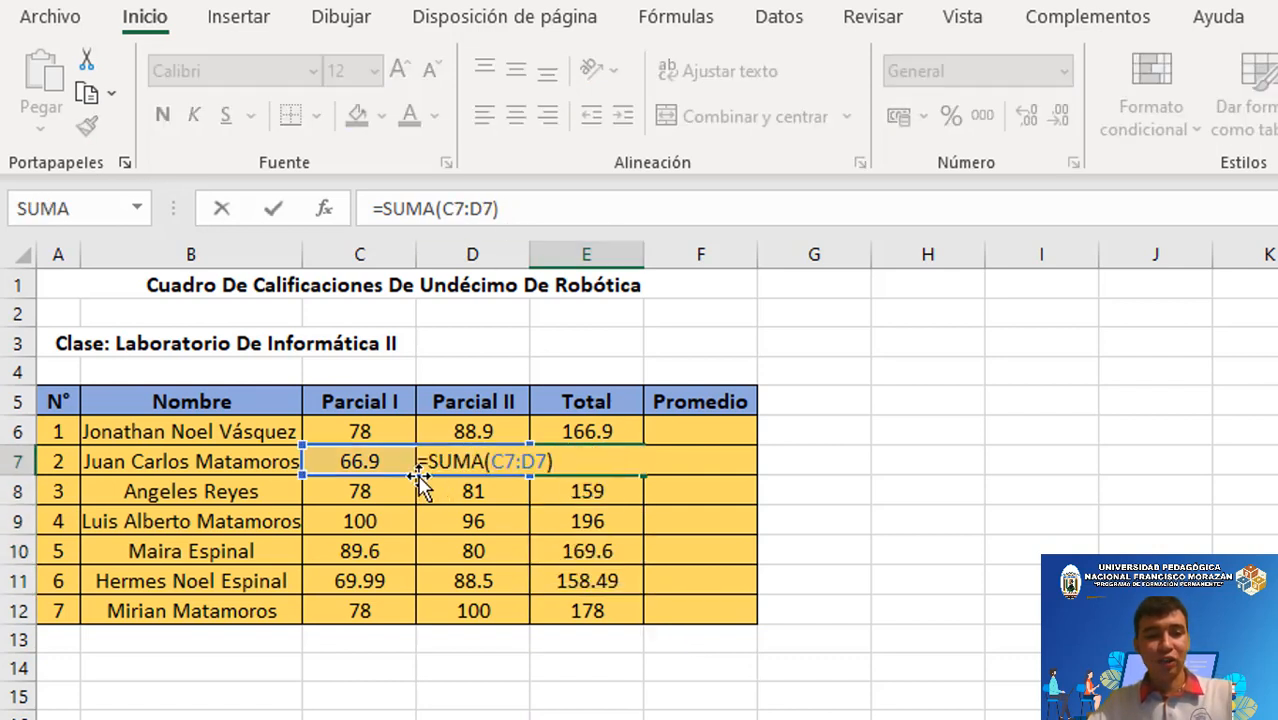
key("Return")
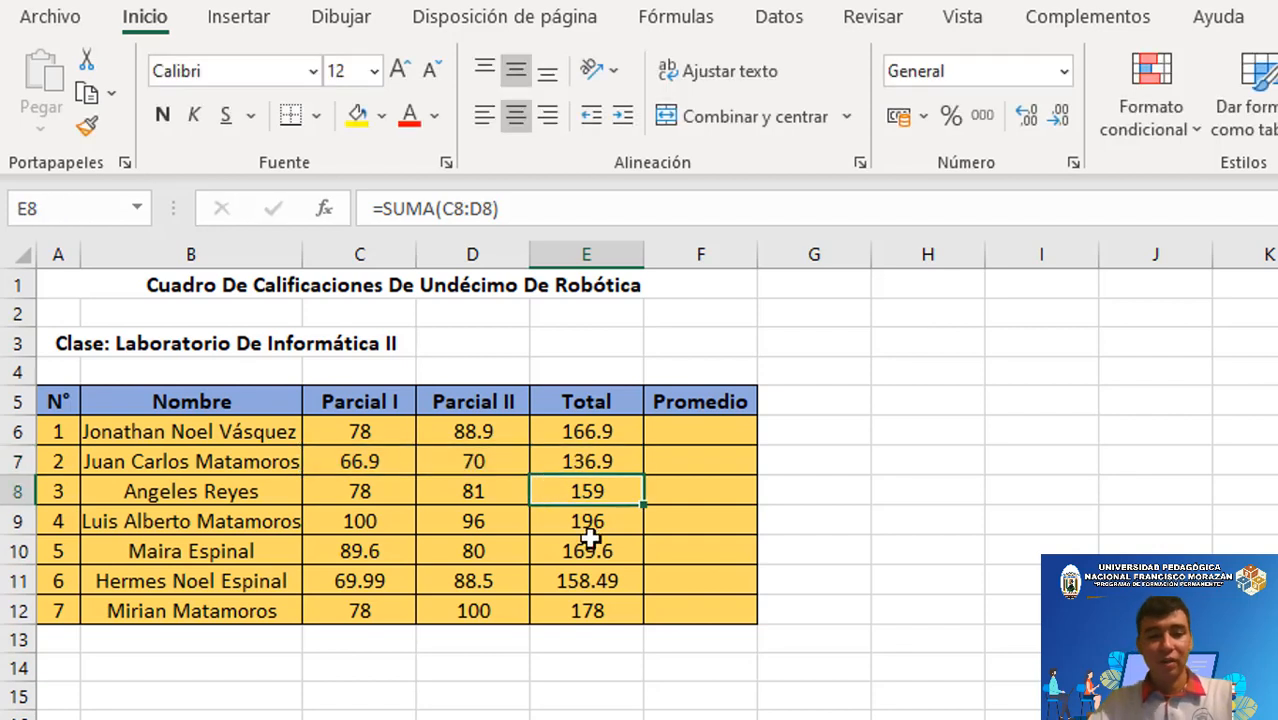
left_click(592, 570)
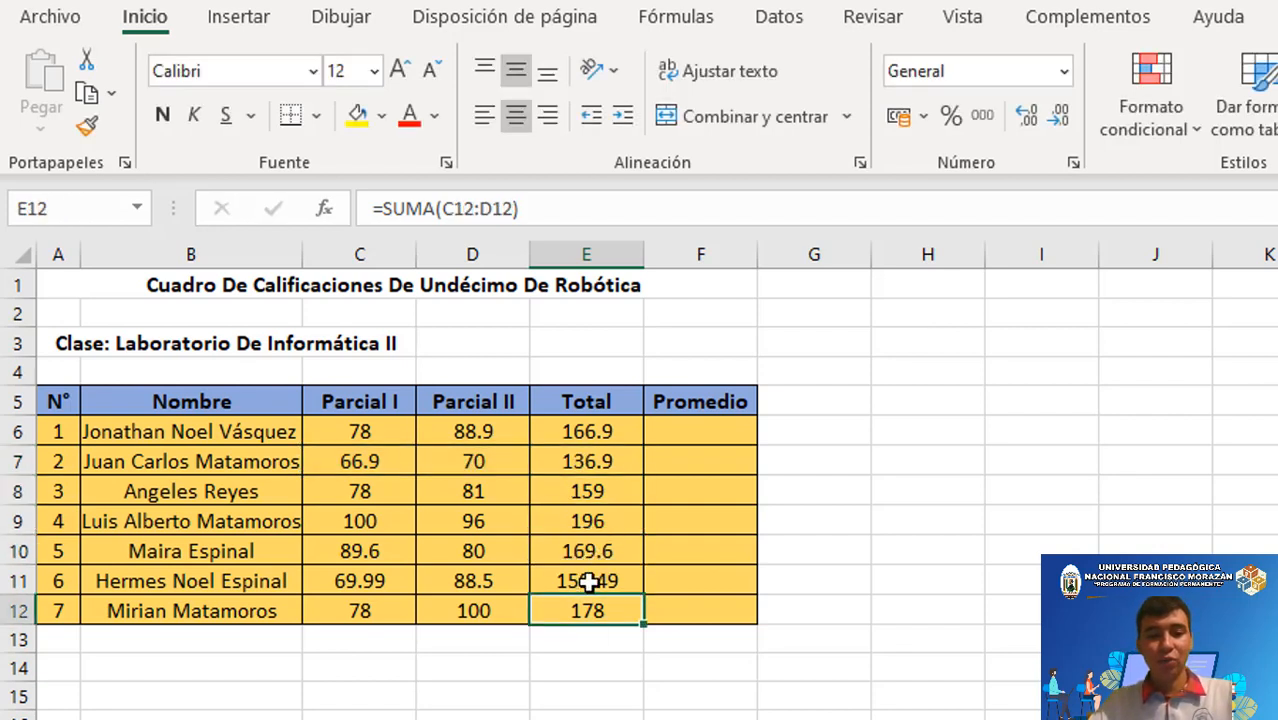
double_click(587, 578)
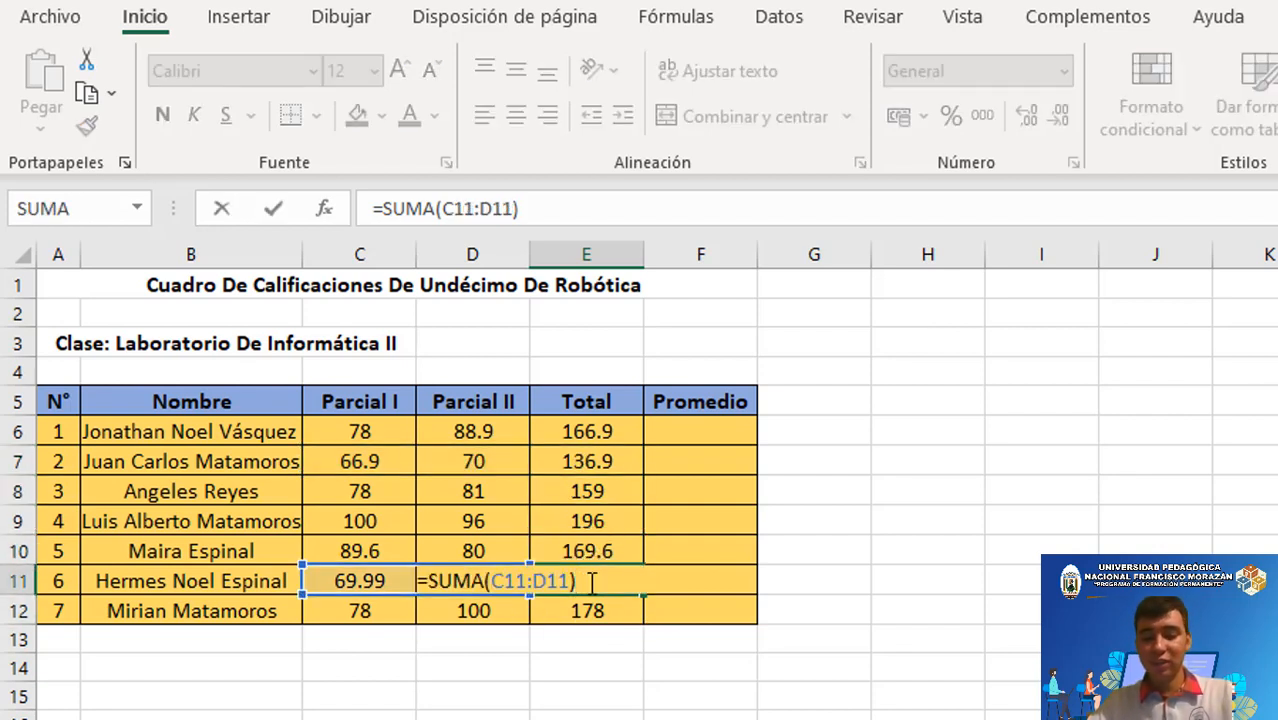
key("Return")
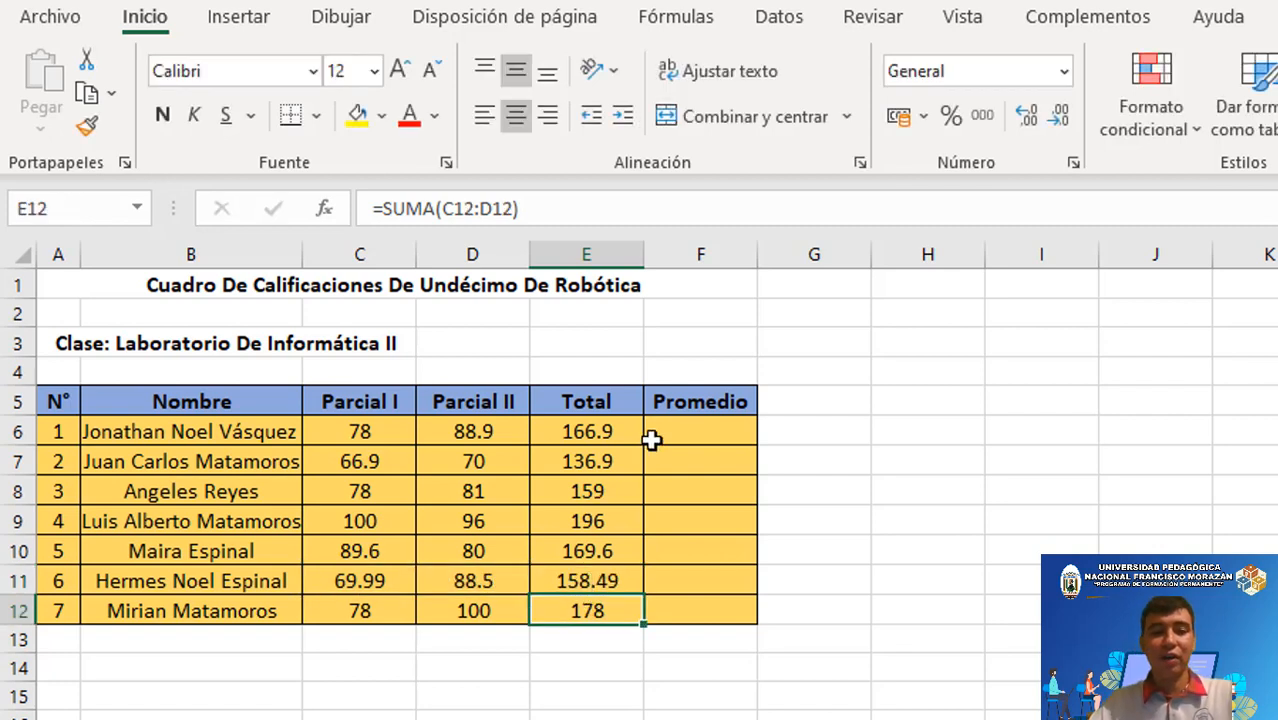
left_click(660, 410)
left_click(662, 460)
left_click(685, 492)
left_click(681, 437)
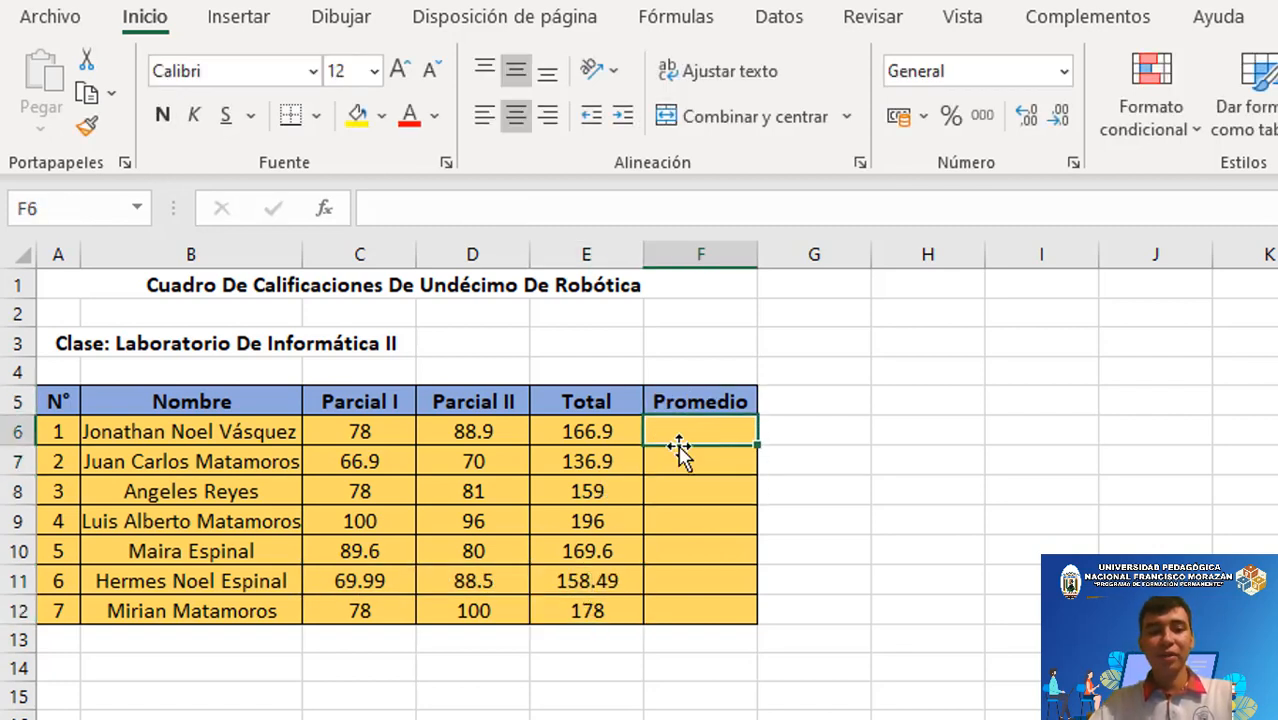
left_click(681, 470)
left_click(682, 500)
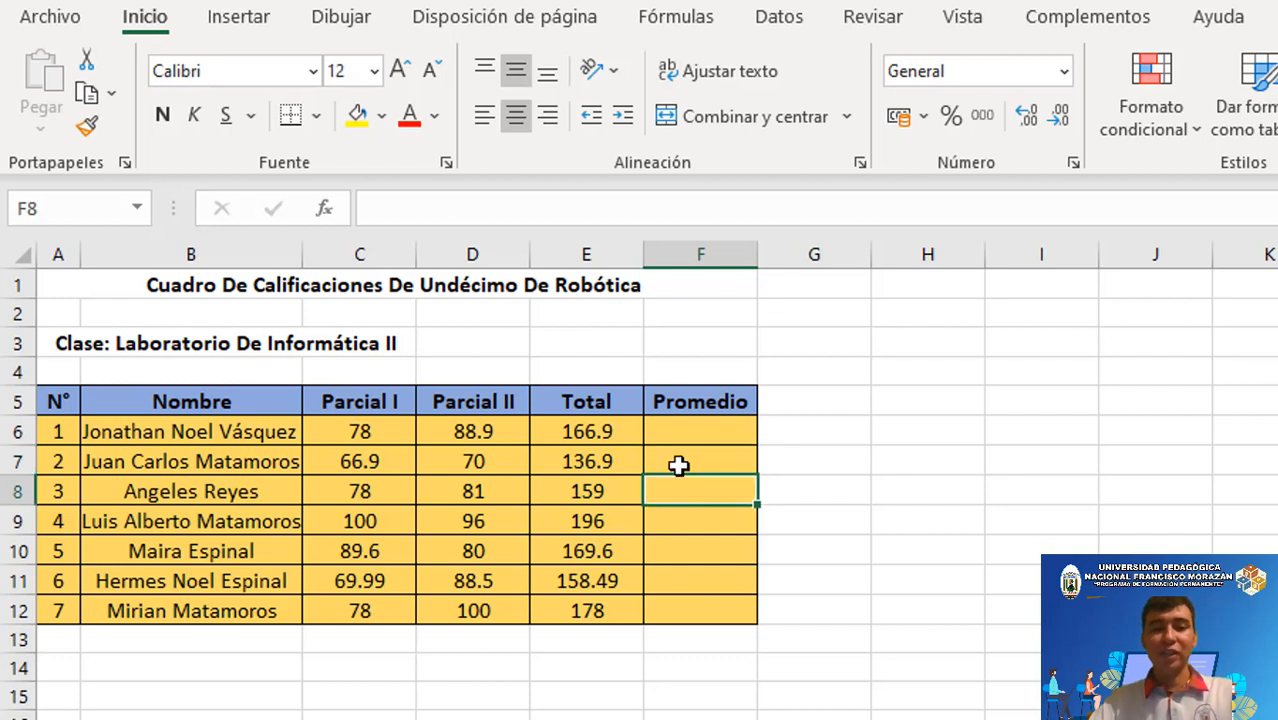
left_click(678, 466)
left_click(673, 425)
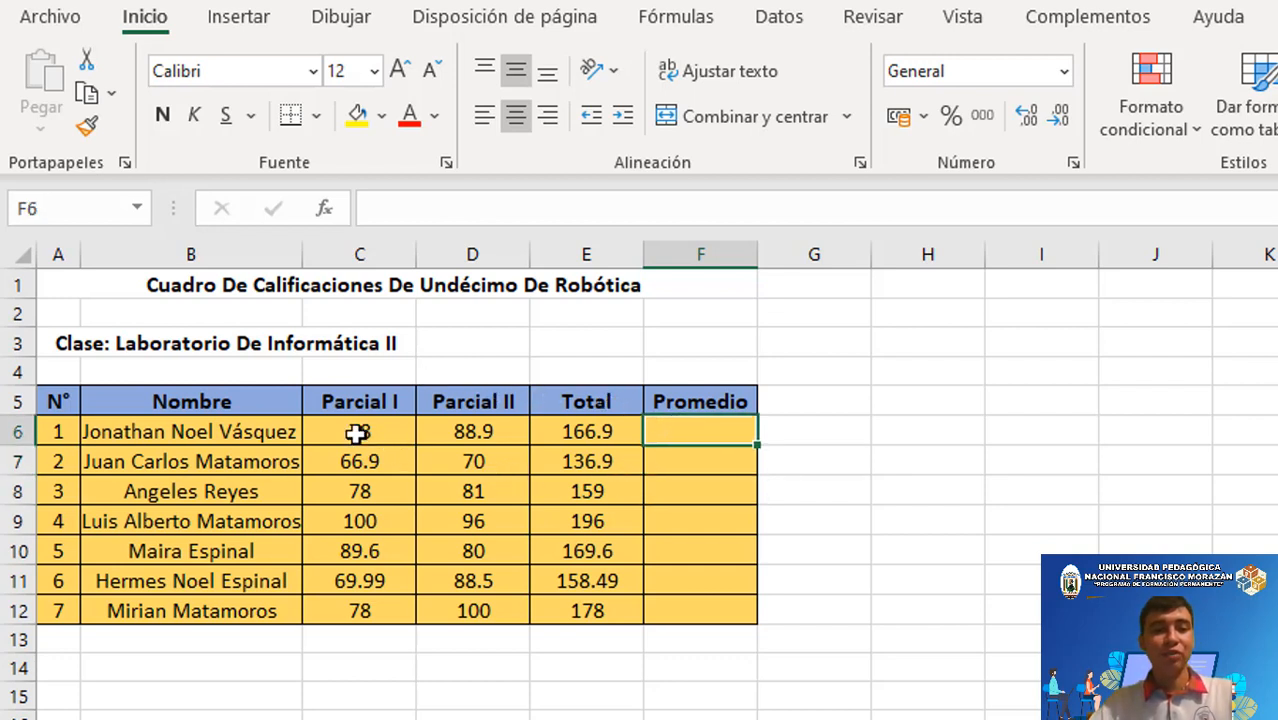
left_click_drag(357, 433, 452, 434)
left_click(466, 603)
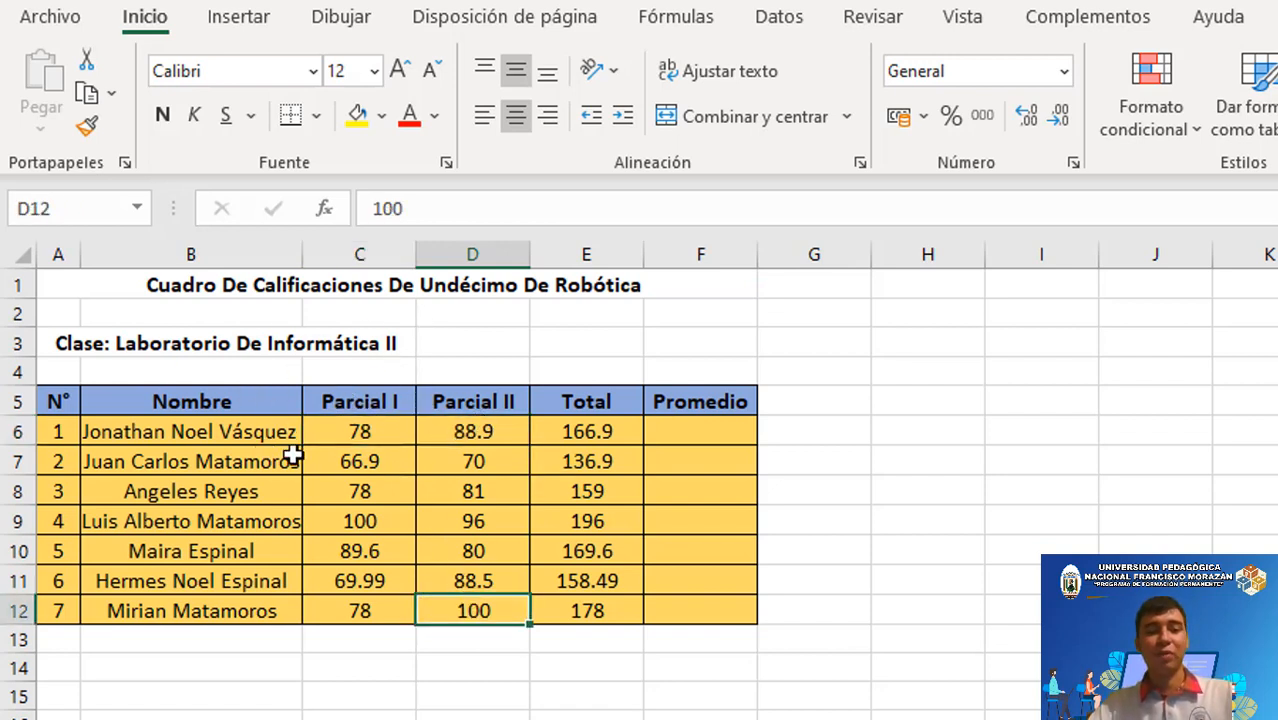
Calculate the first student's average in F6 with =PROMEDIO(C6;D6) and review the entered formula
left_click(698, 428)
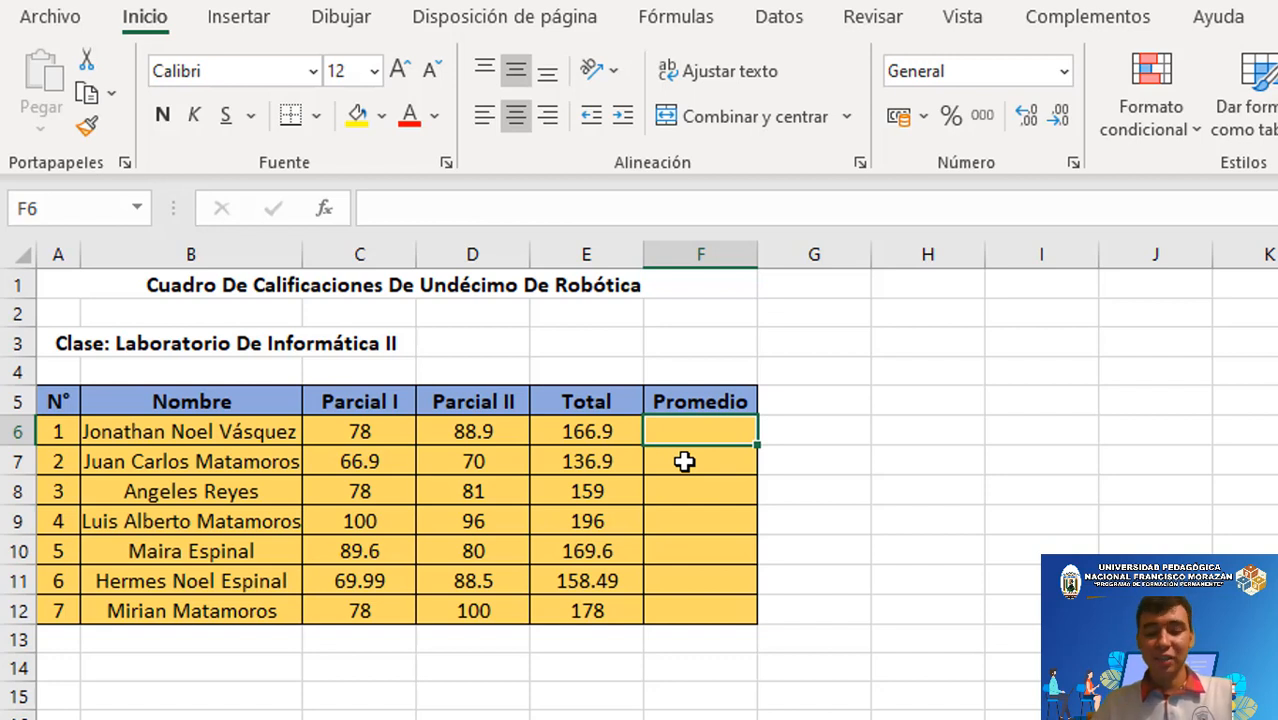
type("=")
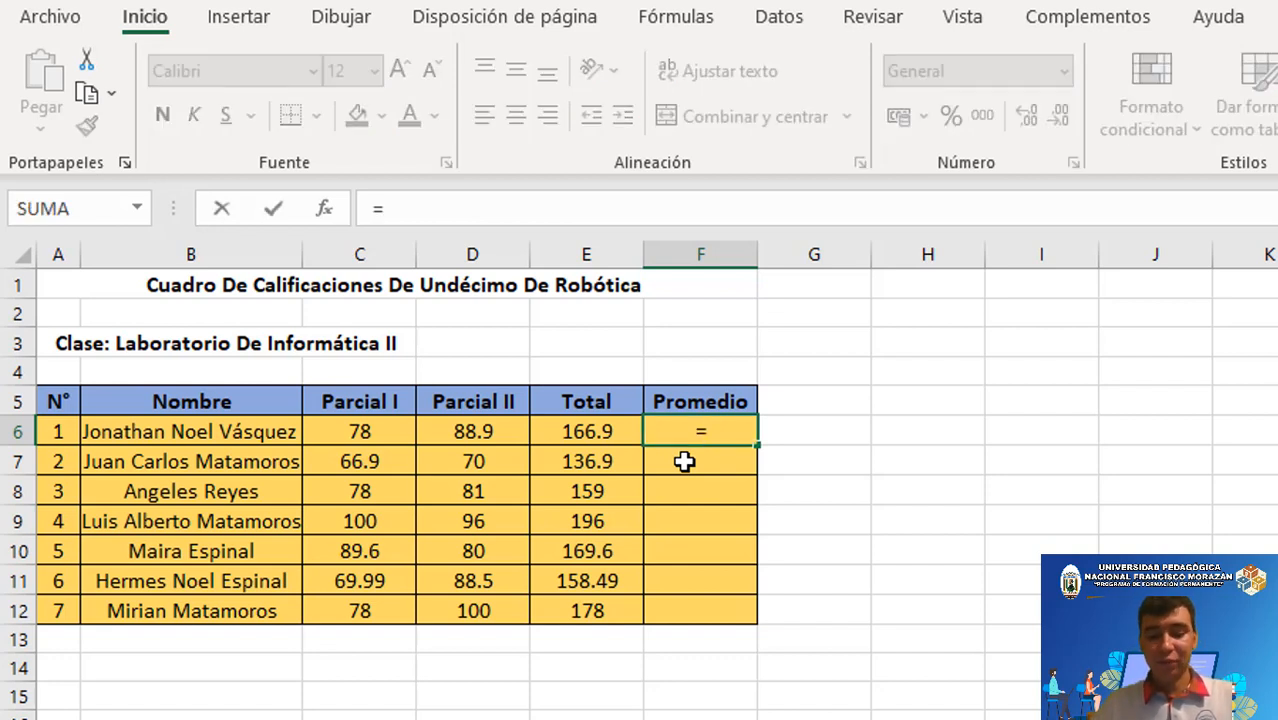
type("Pr")
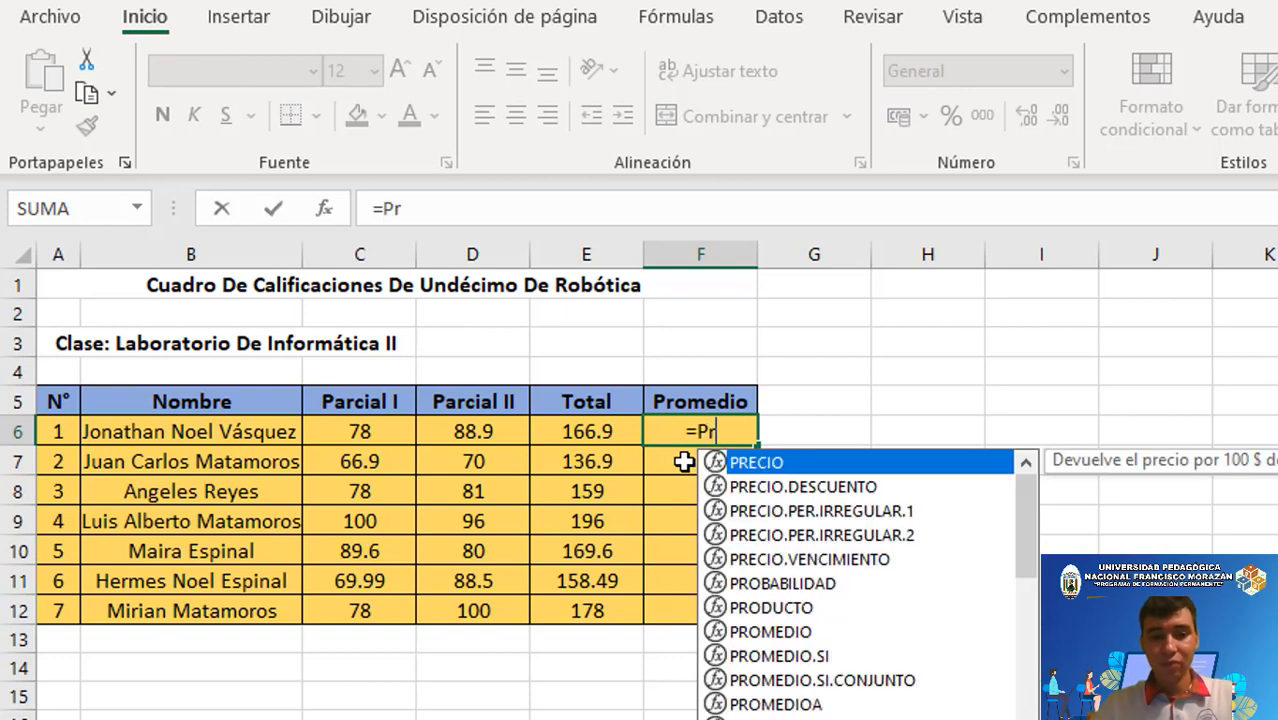
left_click(770, 631)
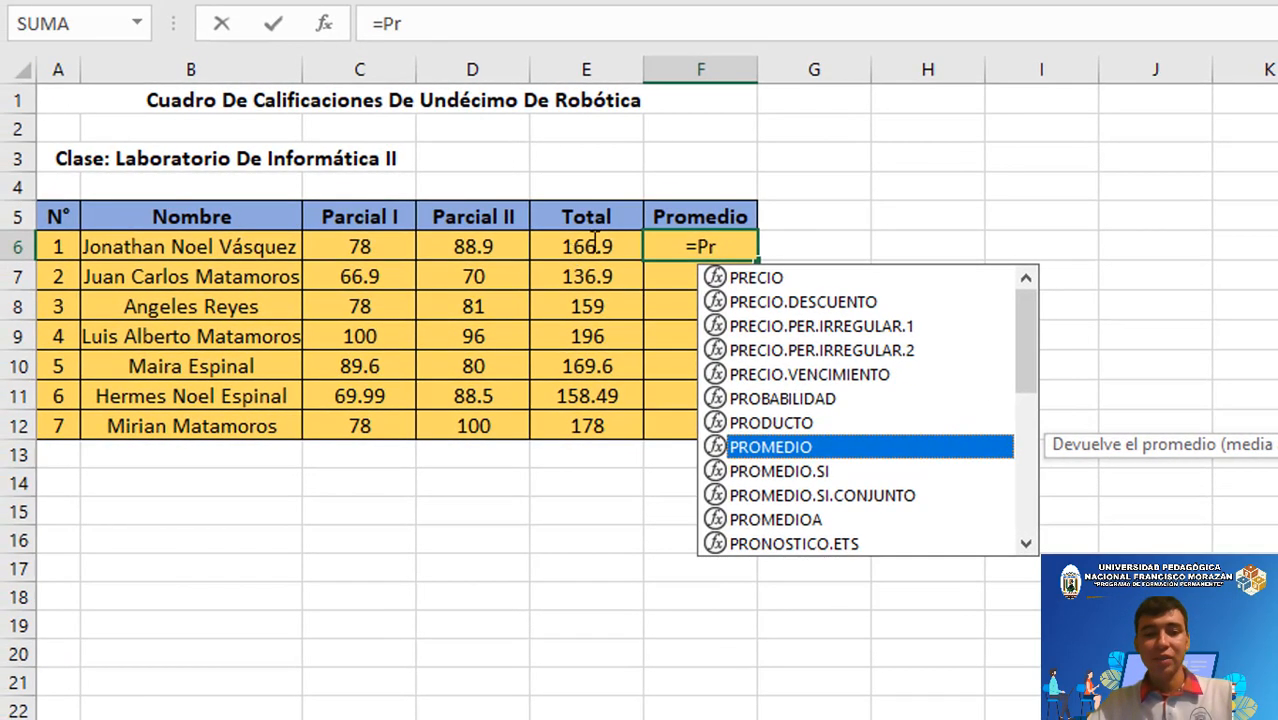
key("Tab")
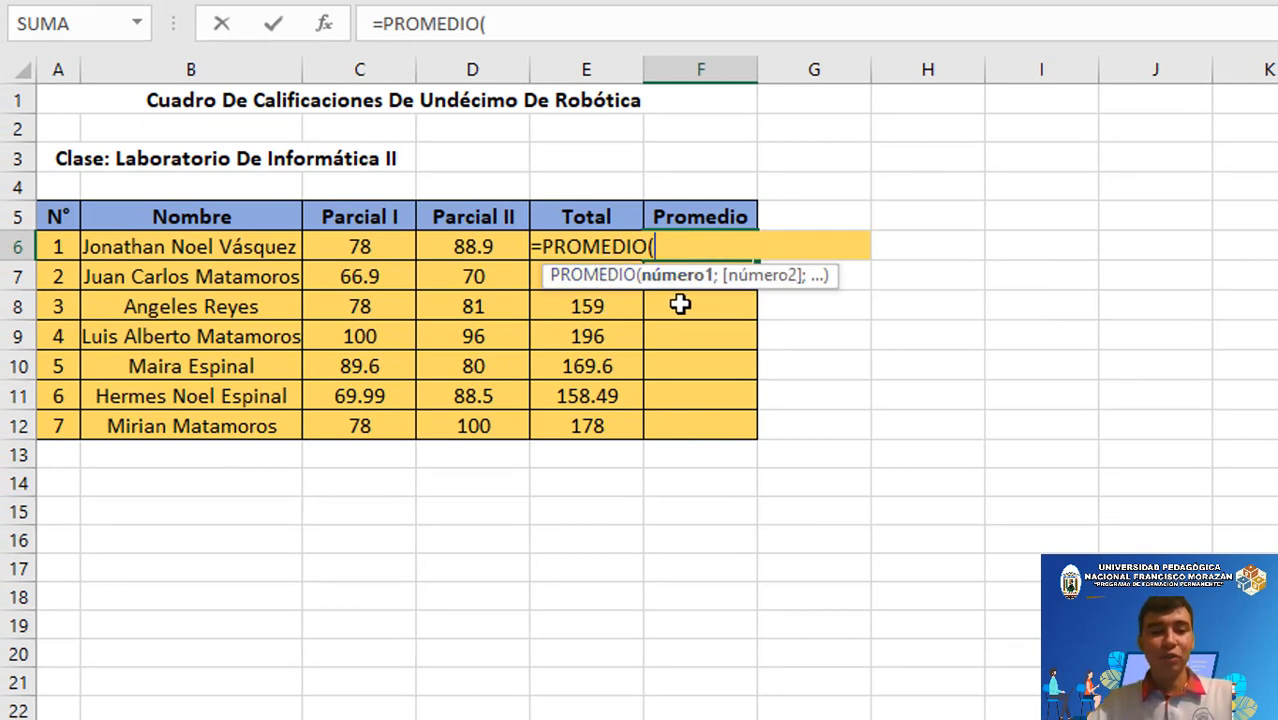
left_click(345, 249)
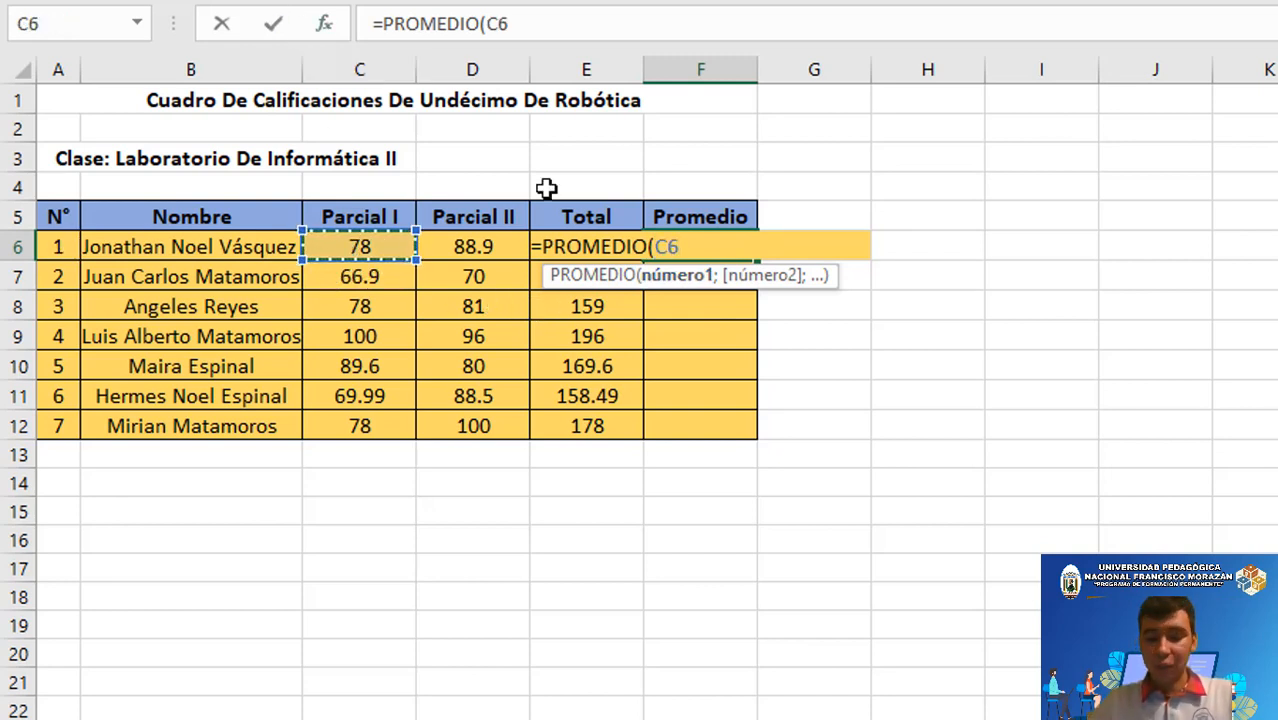
type(";")
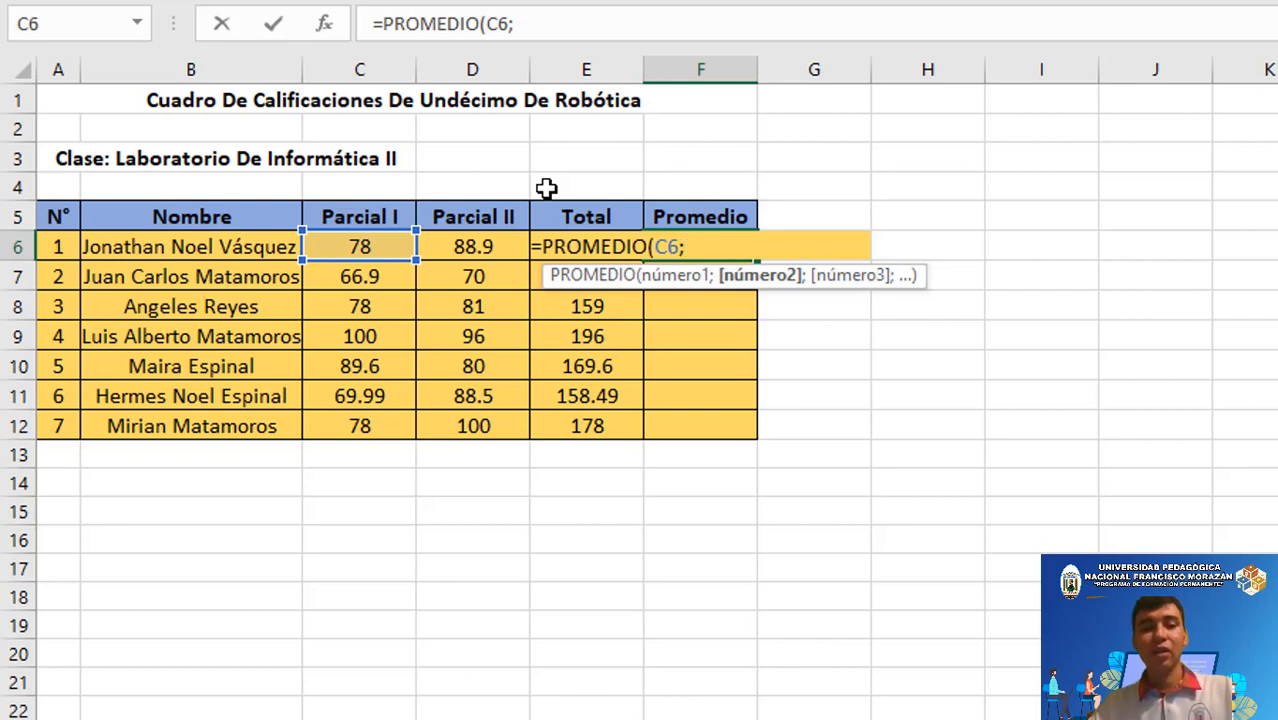
left_click(500, 249)
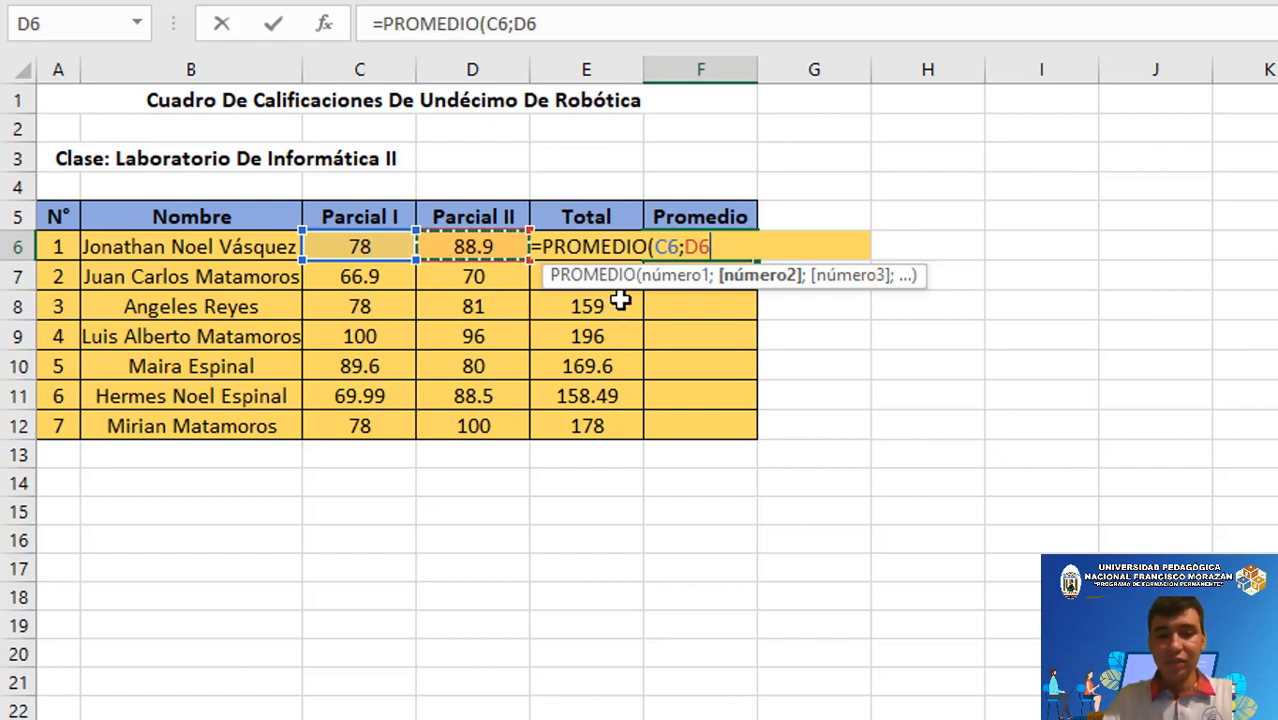
type(")")
key("Return")
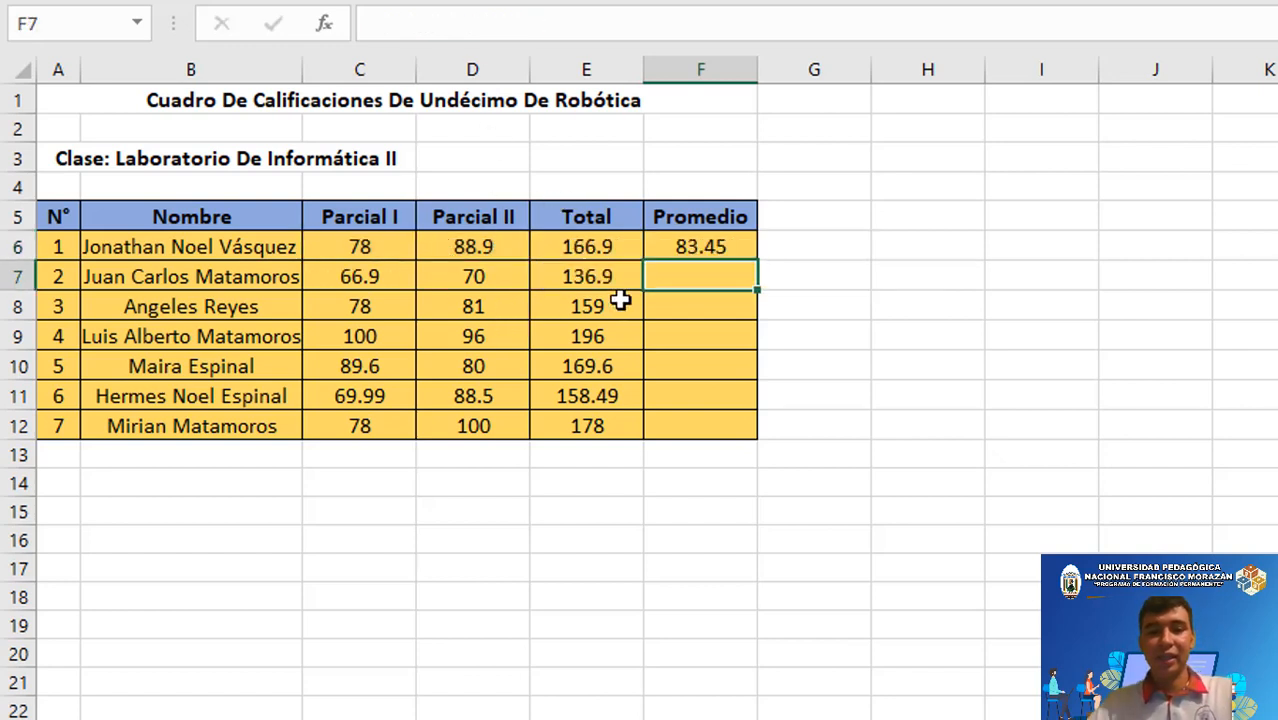
left_click(690, 253)
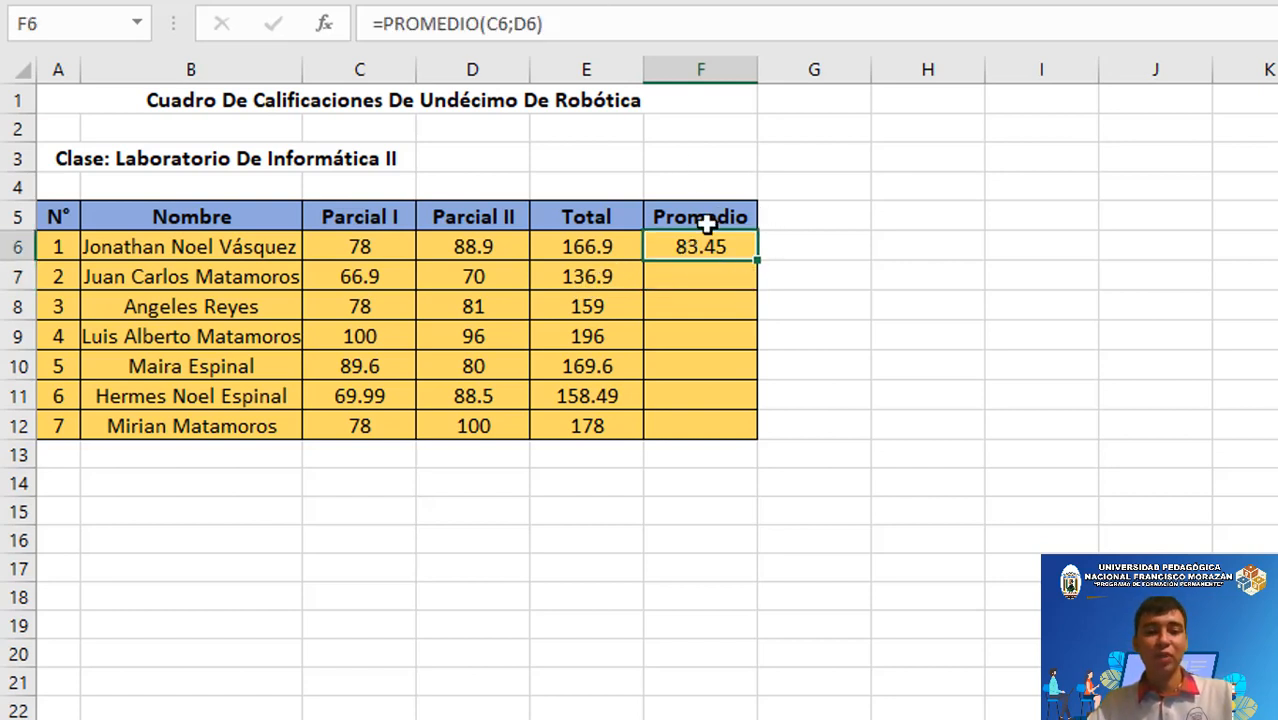
double_click(714, 246)
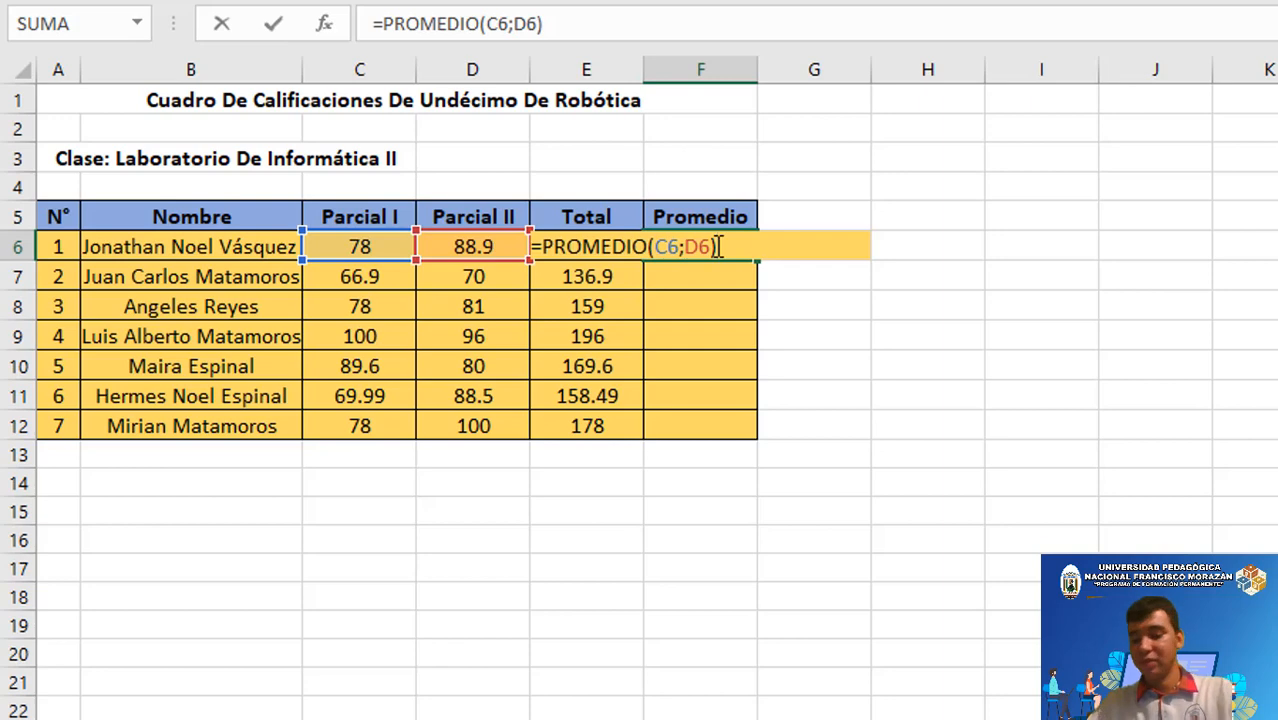
key("Return")
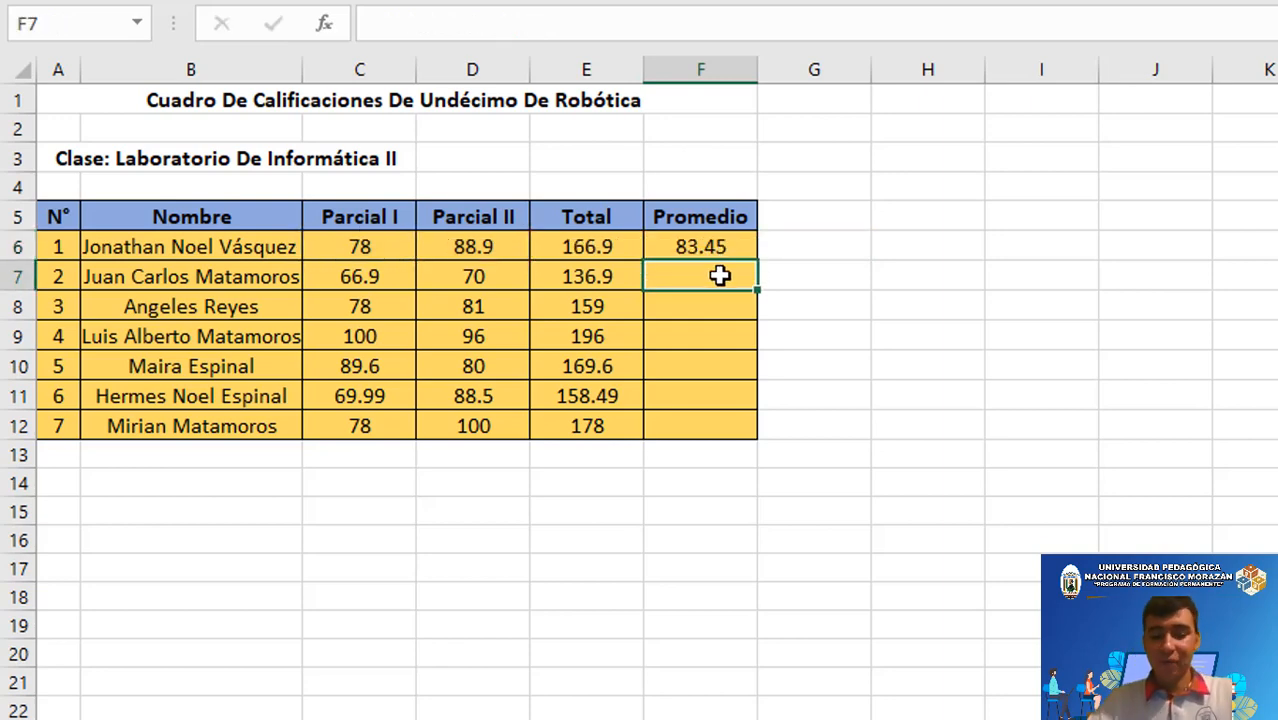
Calculate the second student's average in F7 with the formula =PROMEDIO(C7;D7)
type("=")
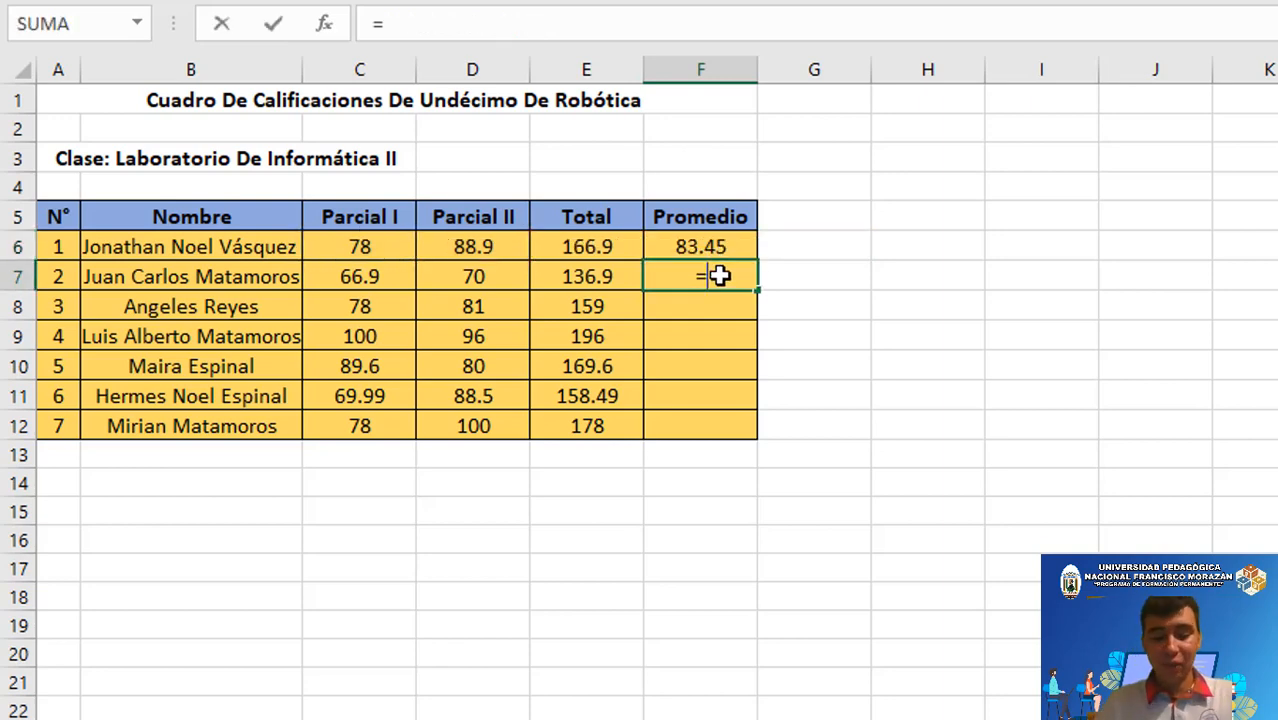
type("pro")
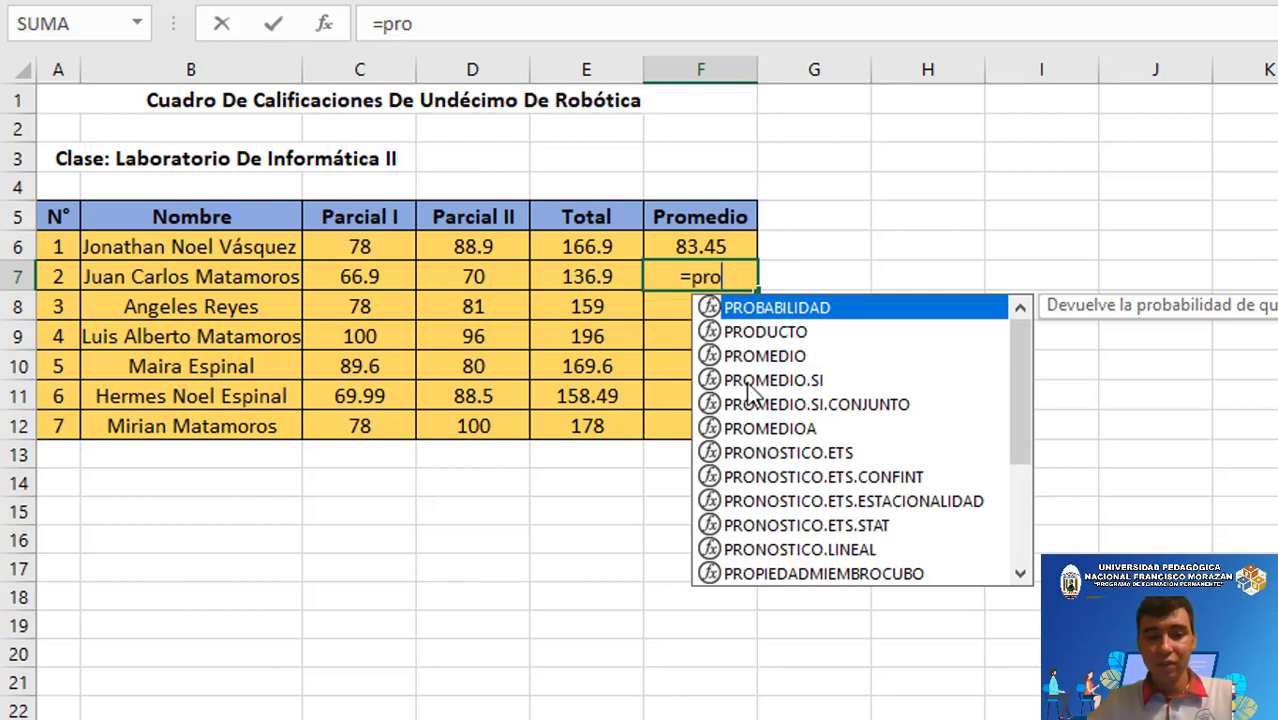
double_click(762, 358)
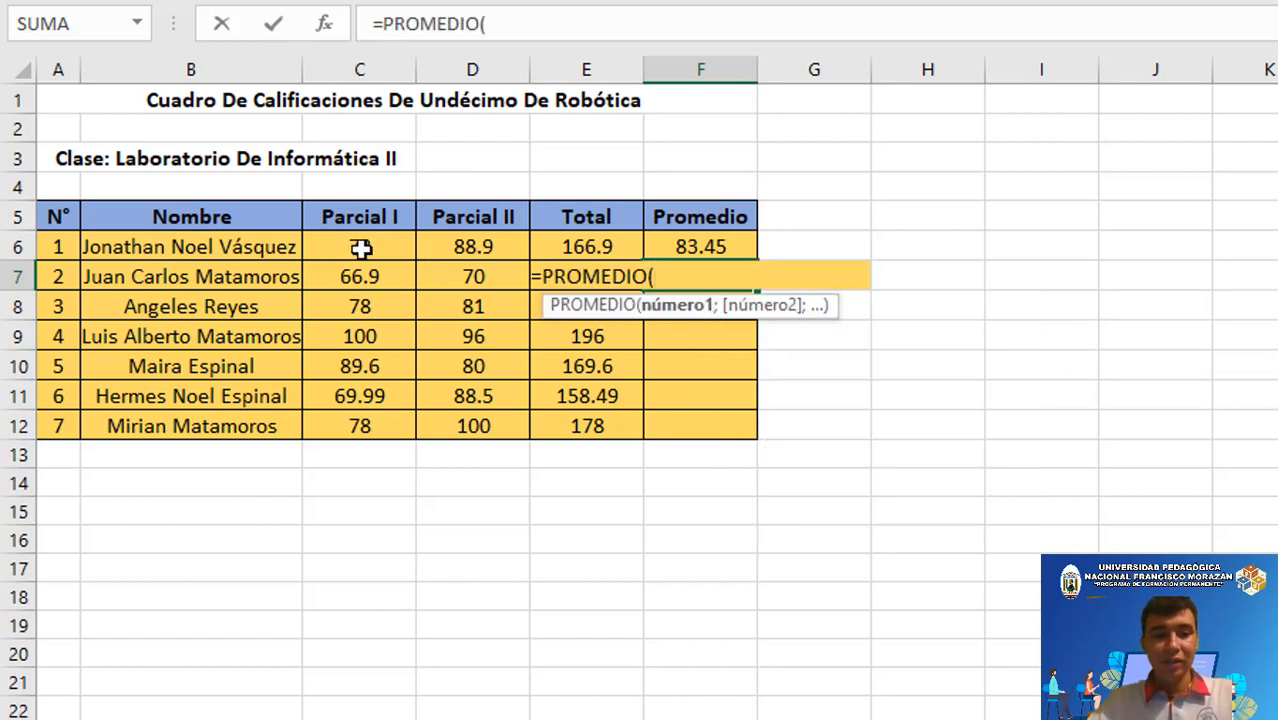
left_click(338, 276)
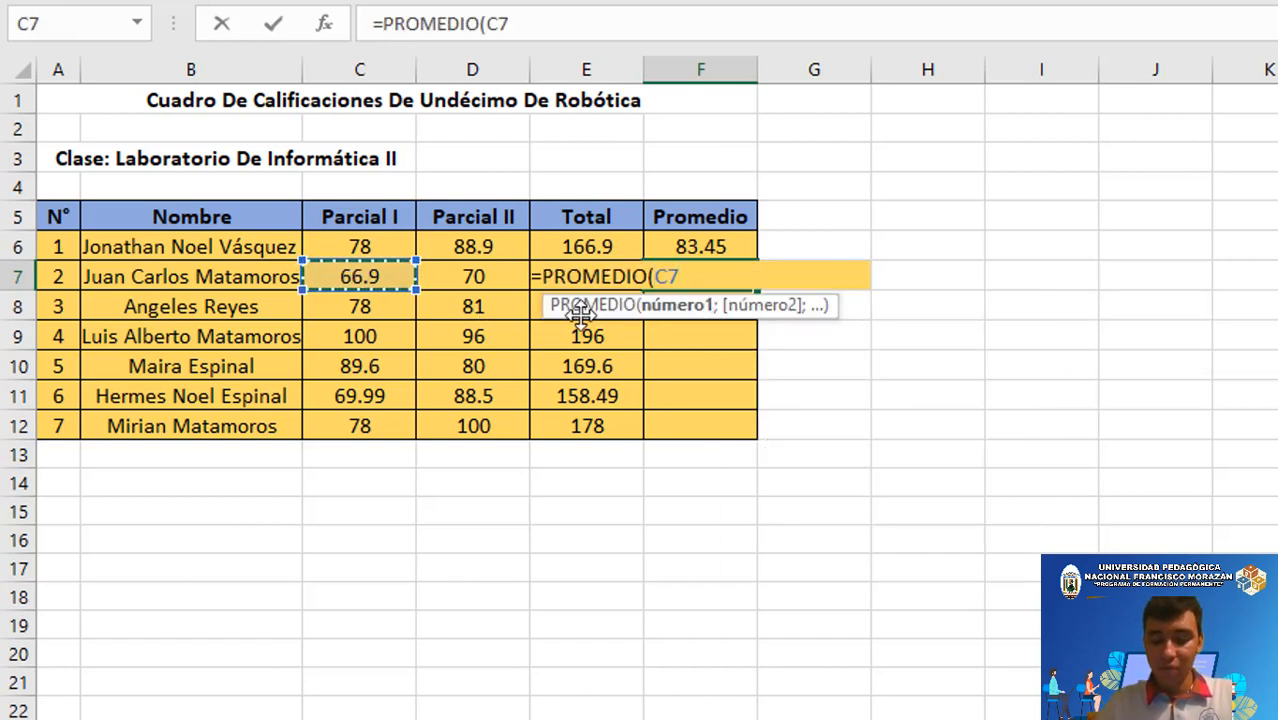
type(";")
left_click(455, 268)
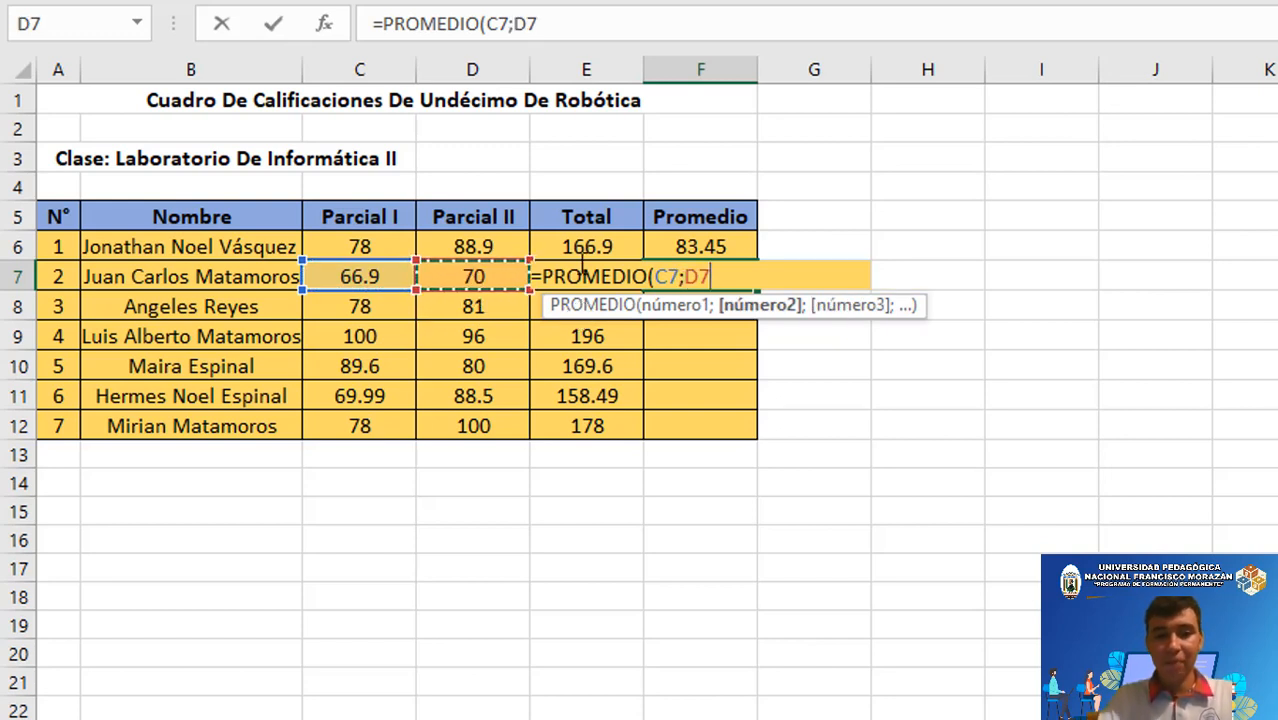
type(")")
key("Return")
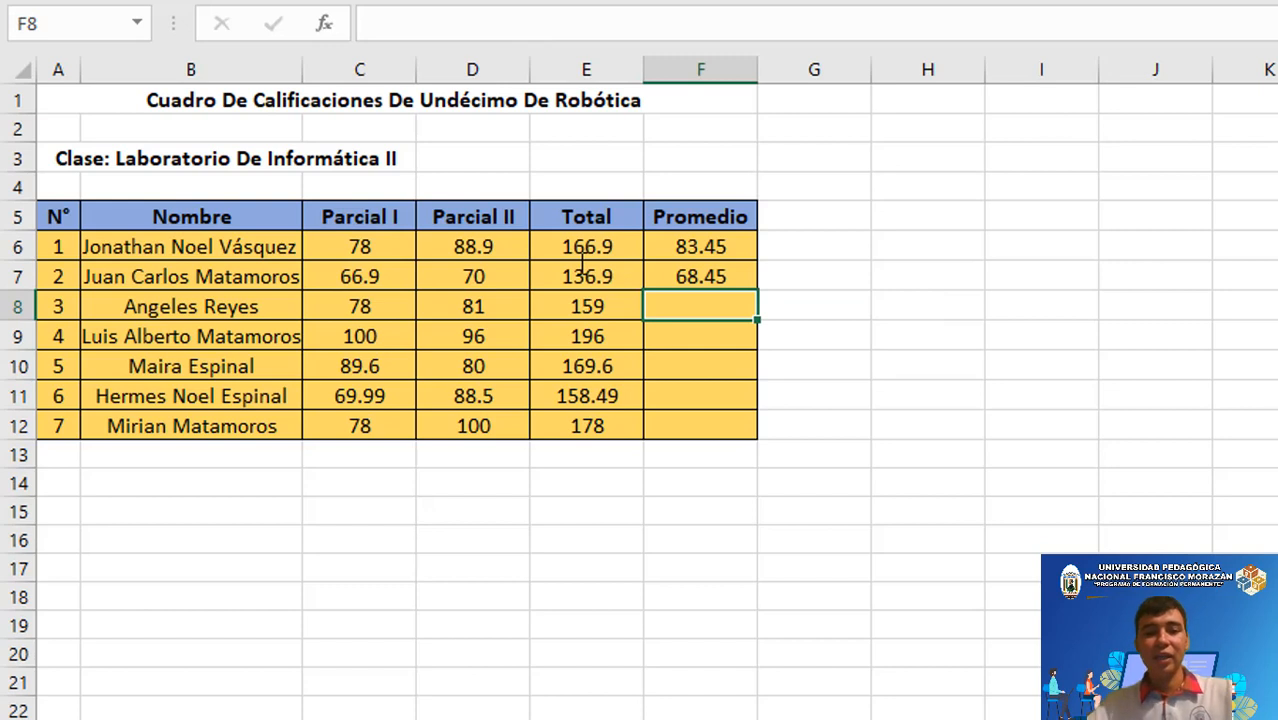
Calculate the third student's average in F8 with =SUMA(C8:D8)/2 and review the entered formula
left_click(667, 273)
left_click(682, 311)
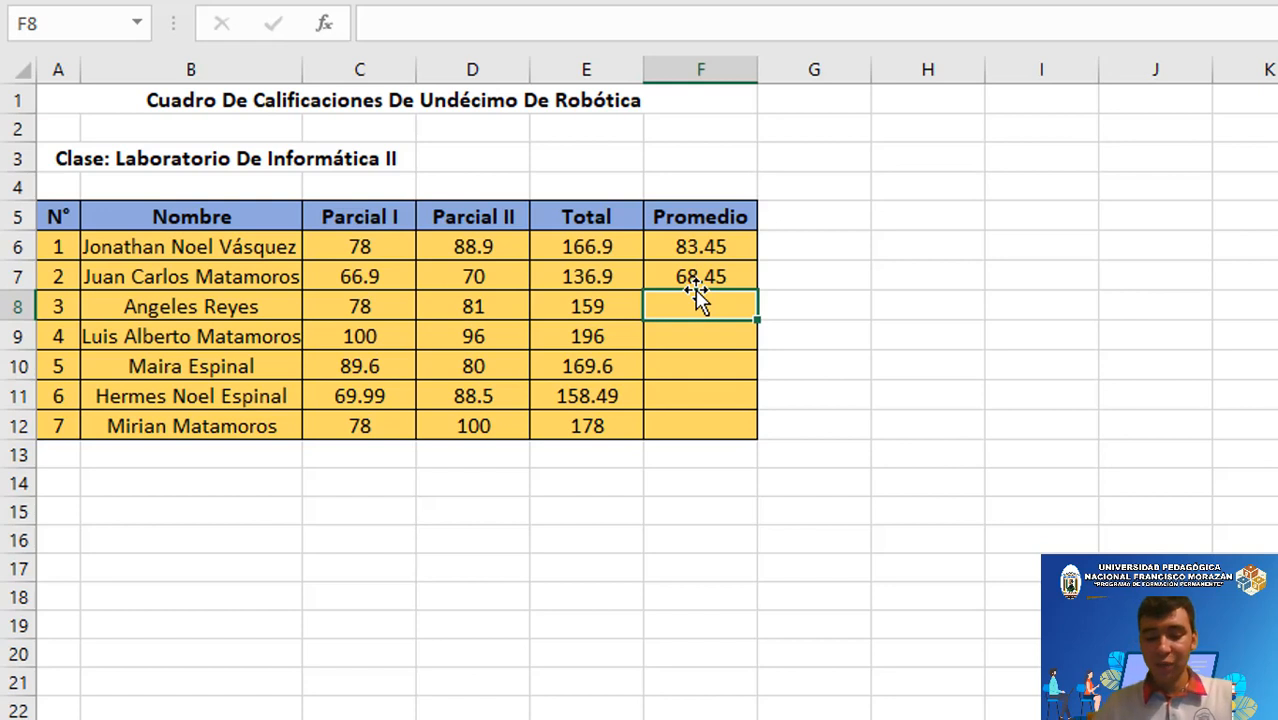
type("=su")
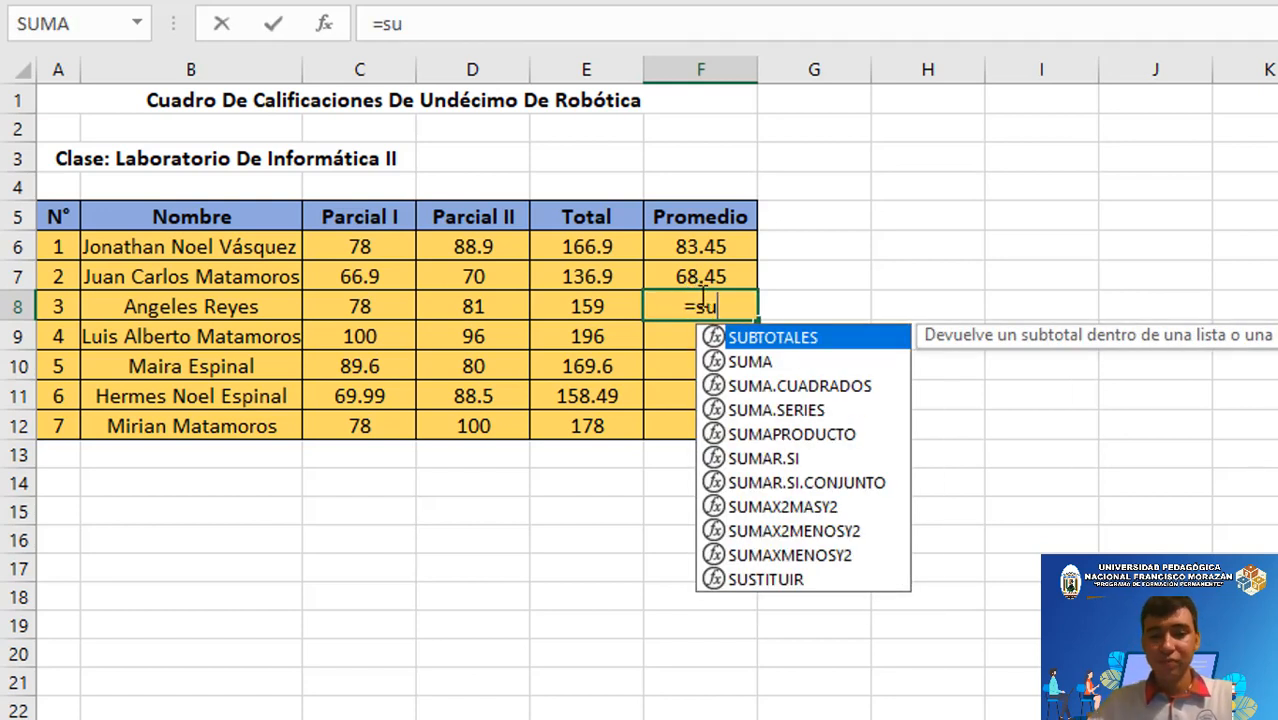
double_click(738, 364)
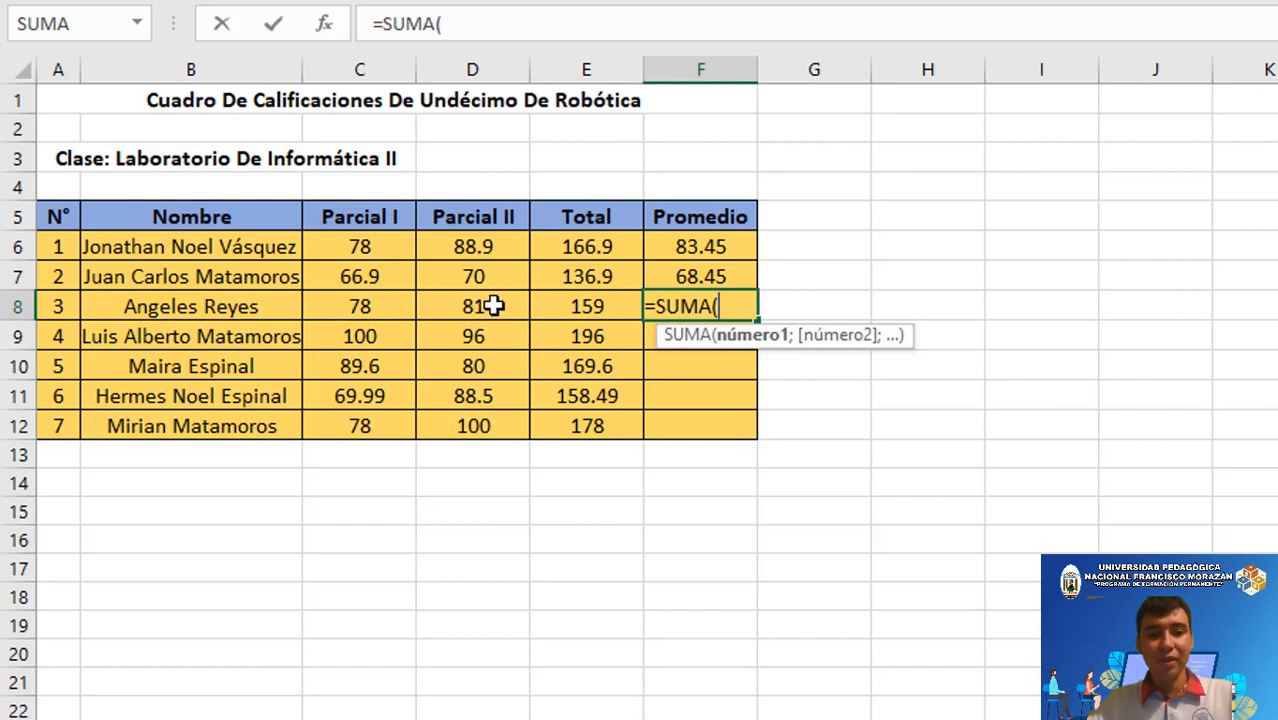
left_click_drag(340, 313, 465, 302)
type(")")
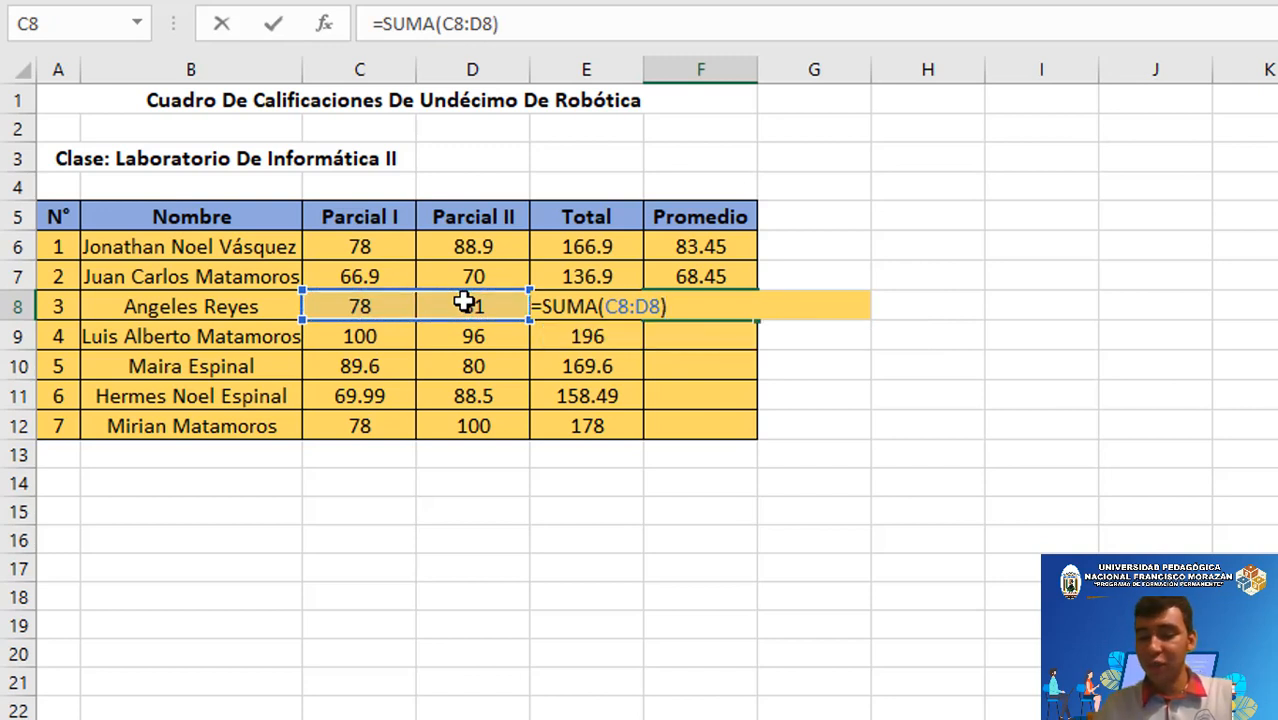
type("/2")
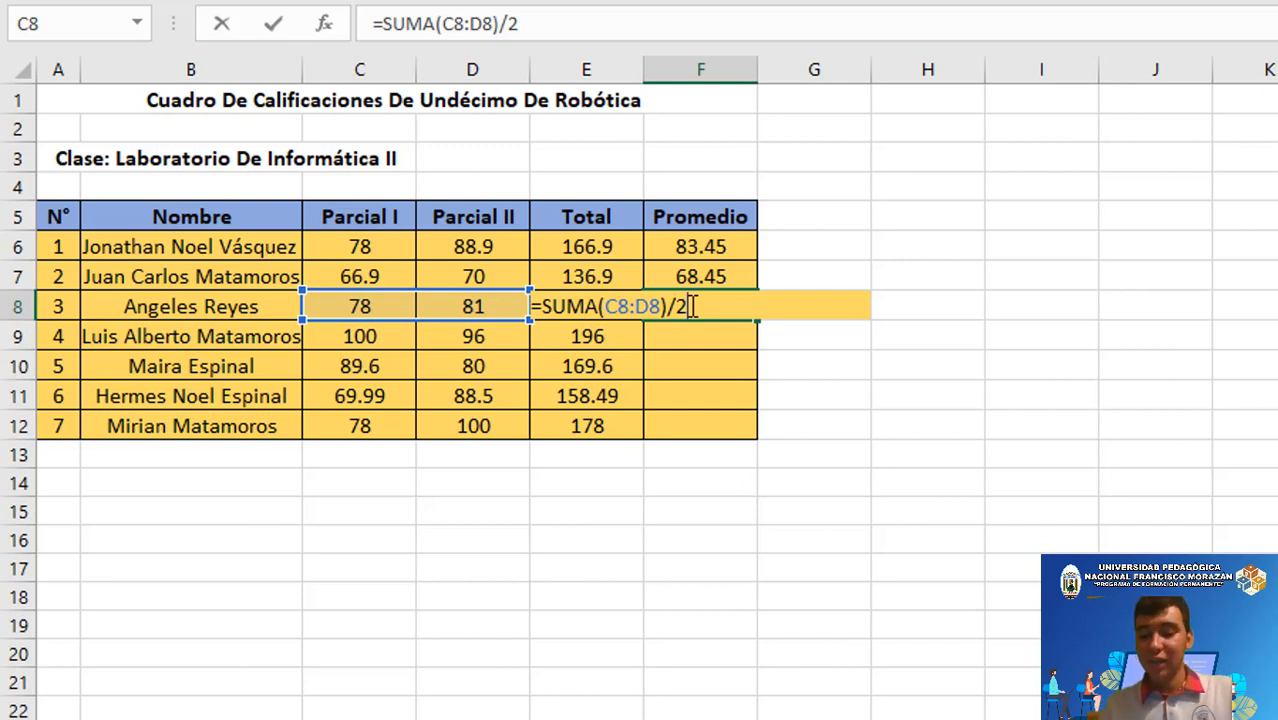
key("Return")
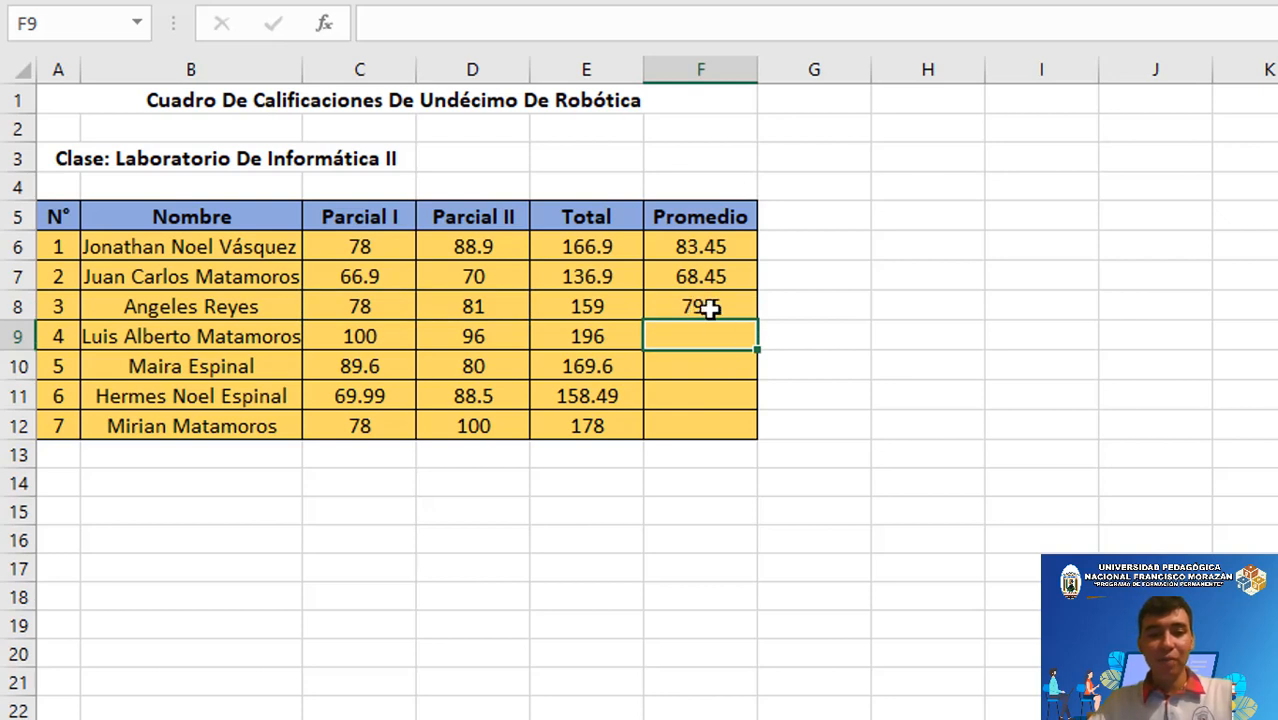
left_click(707, 308)
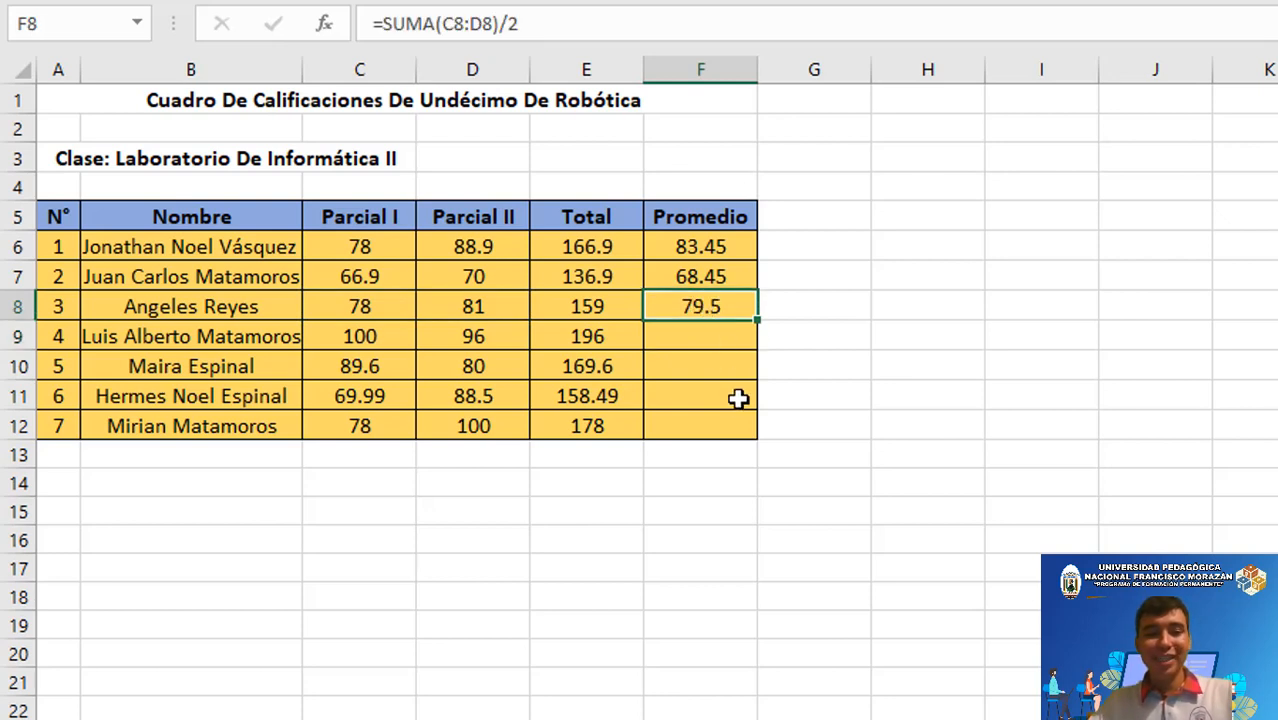
Calculate the fourth student's average in F9 with =SUMA(C9:D9)/2 and compare the formula with the one in F8
left_click(711, 343)
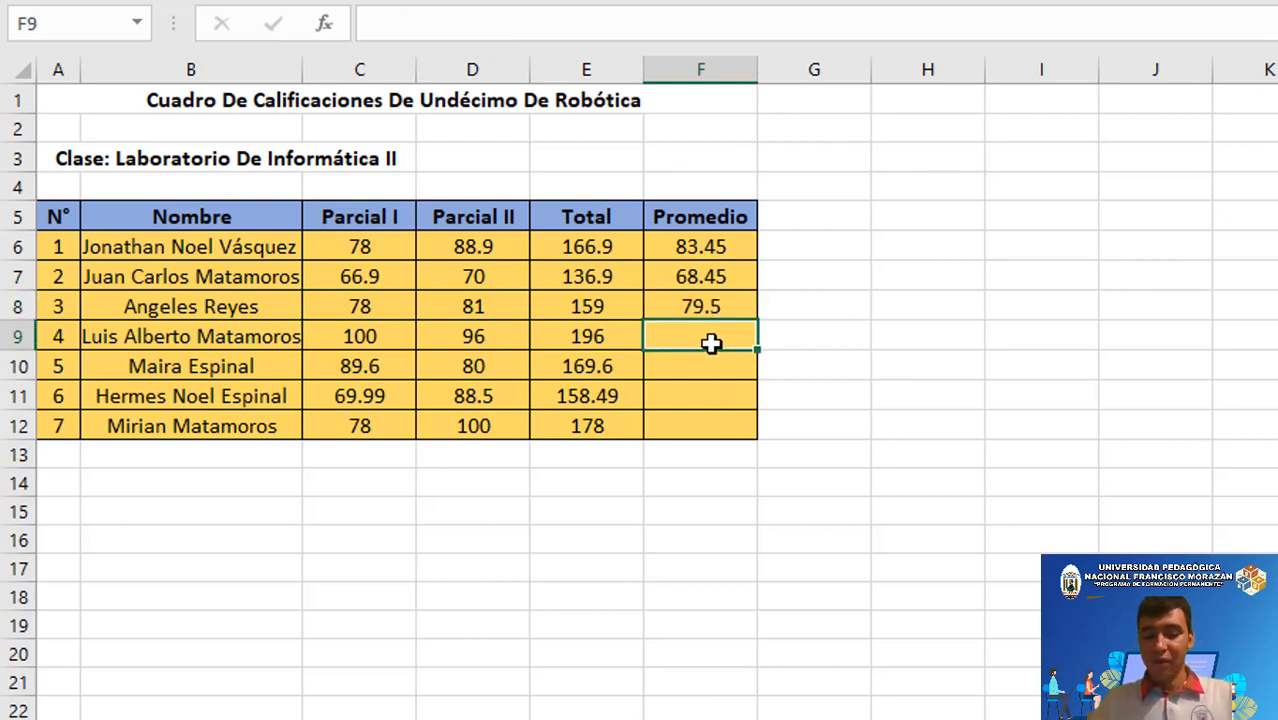
type("=")
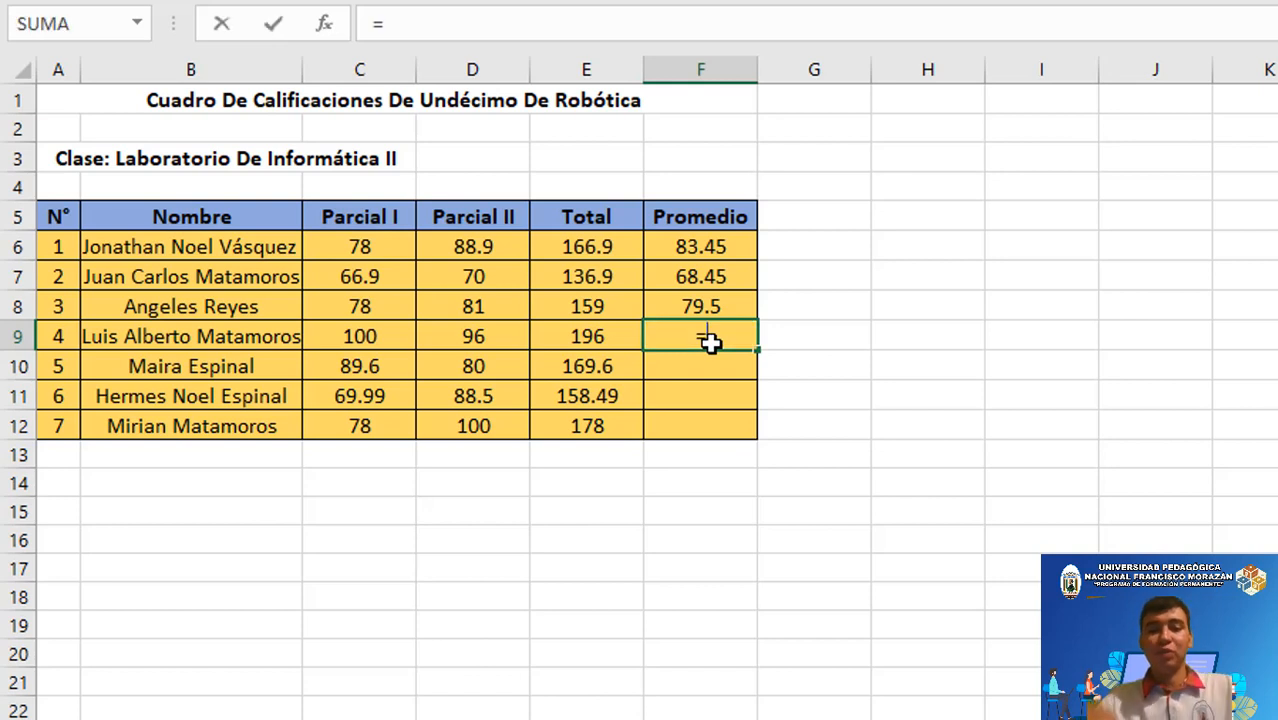
type("su")
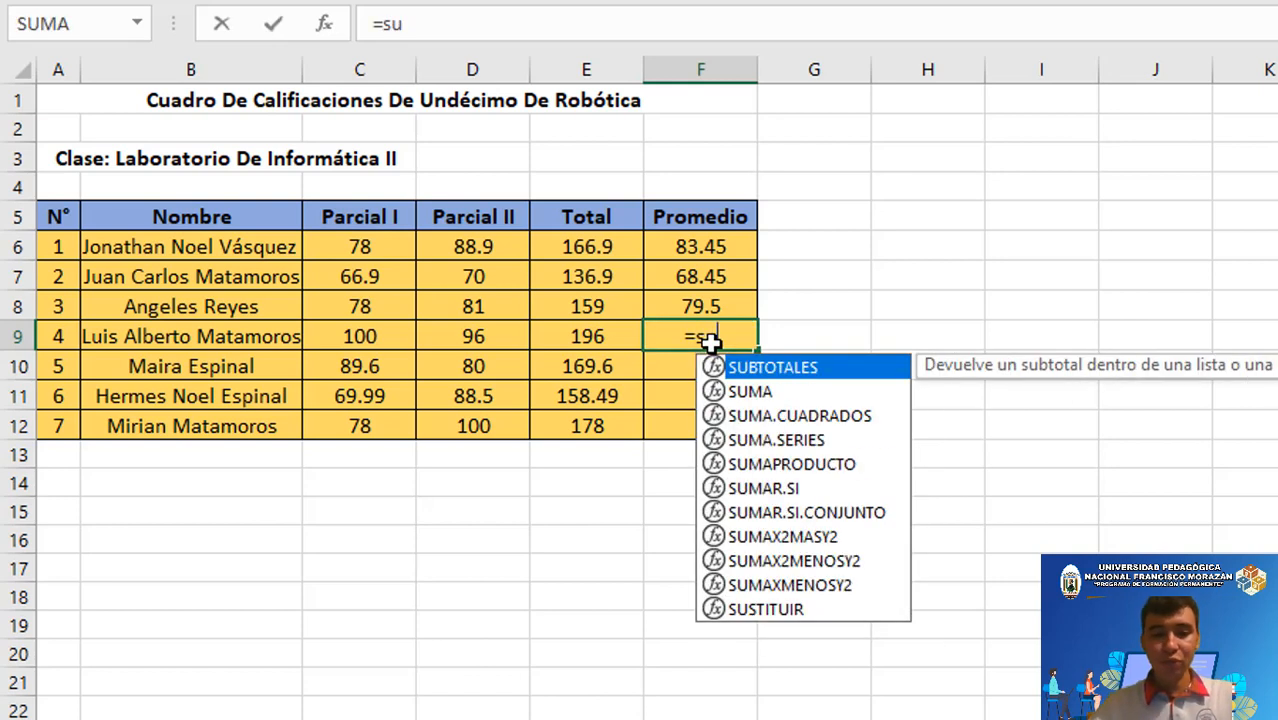
double_click(765, 398)
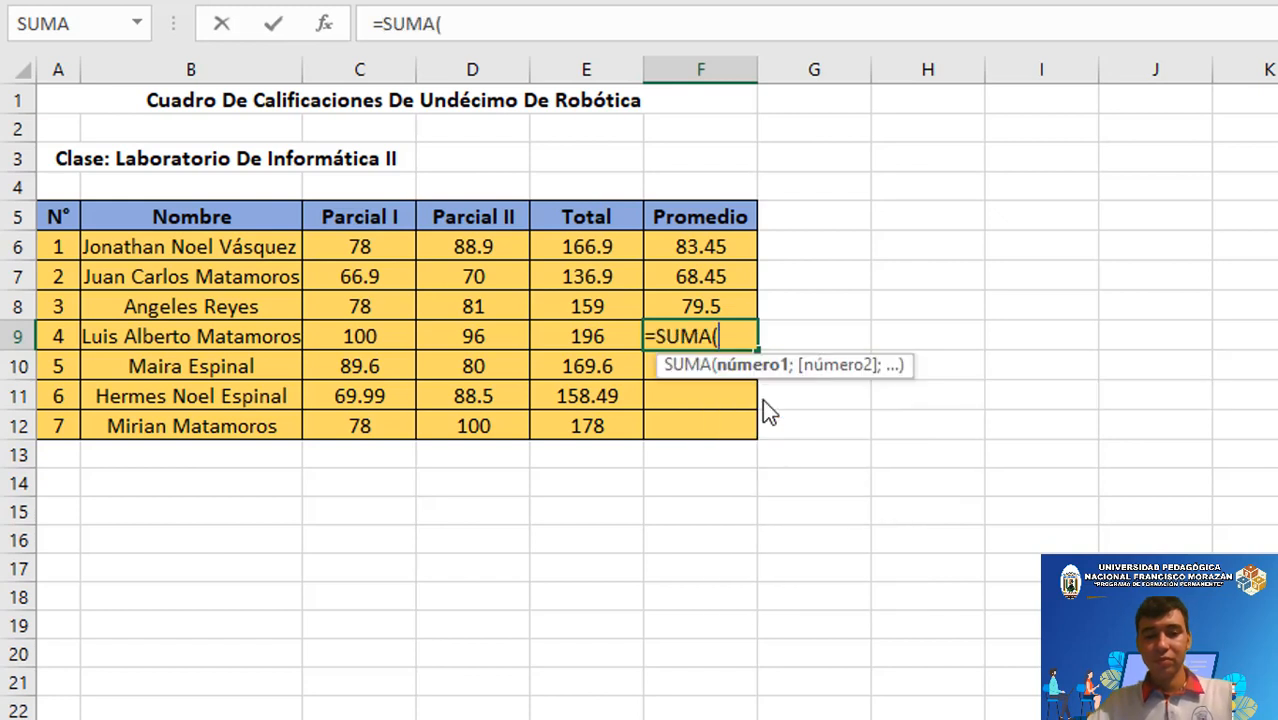
left_click_drag(375, 335, 471, 337)
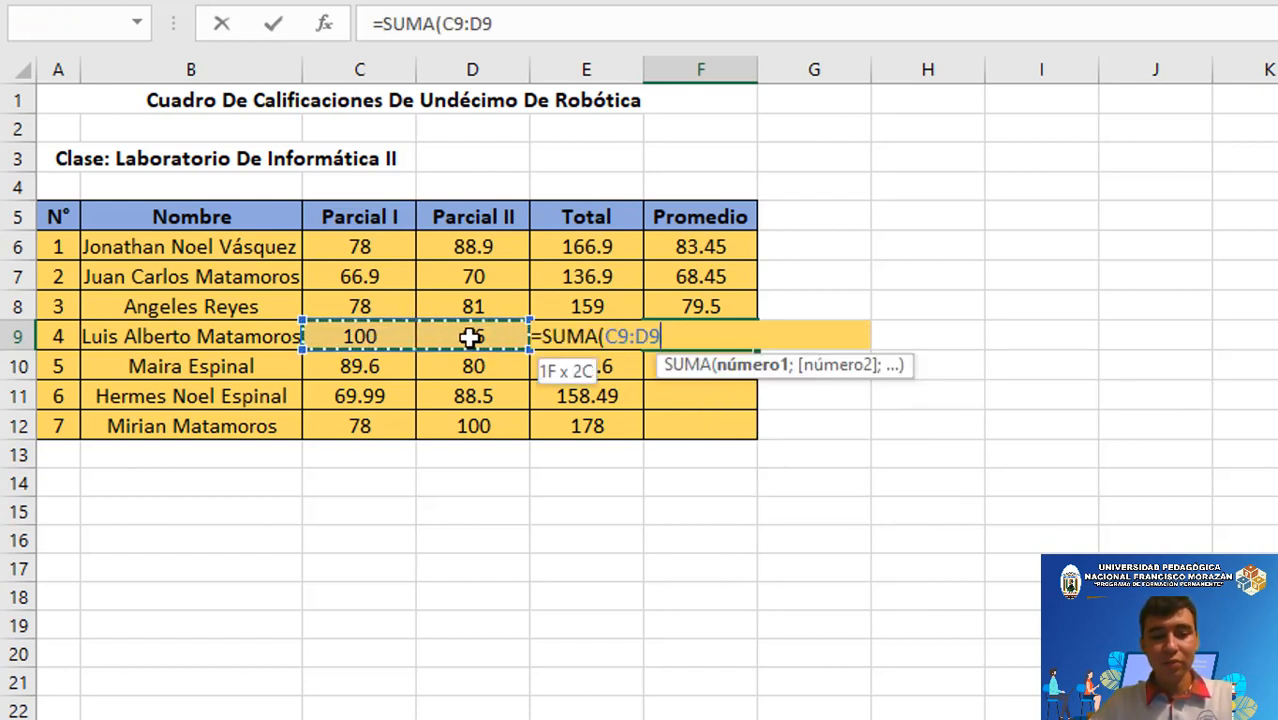
type("(")
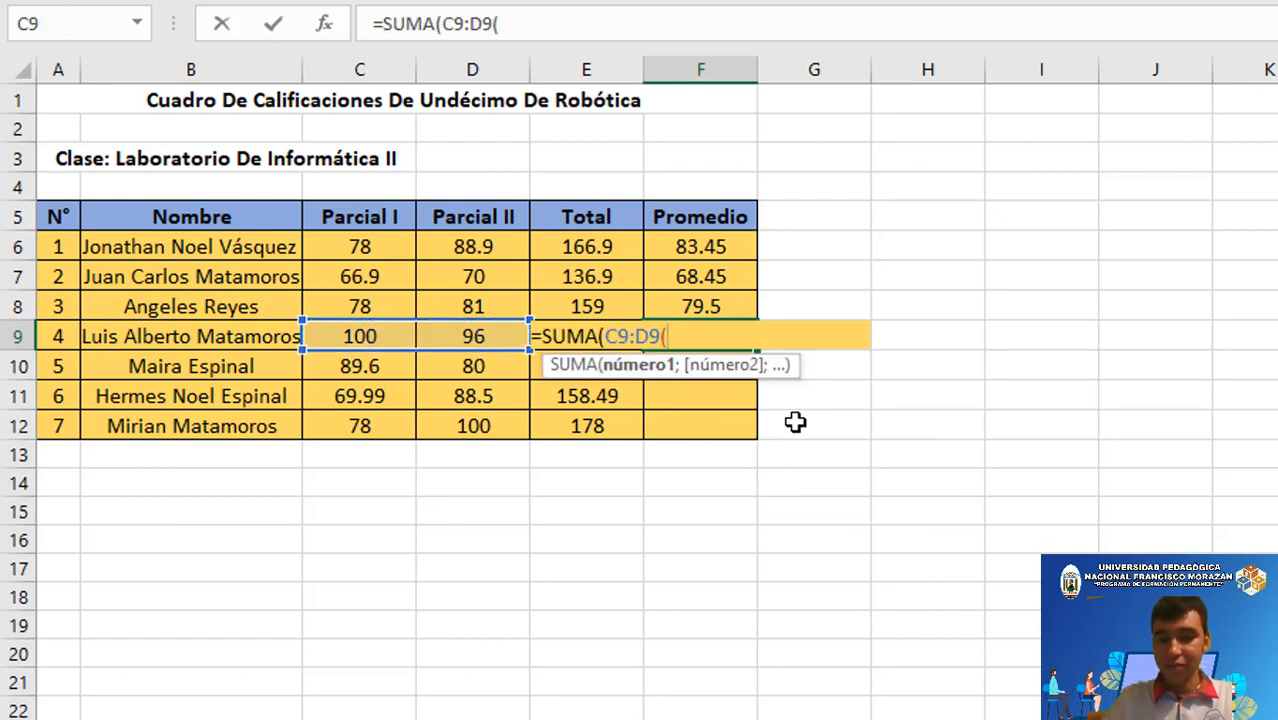
key("BackSpace")
type(")")
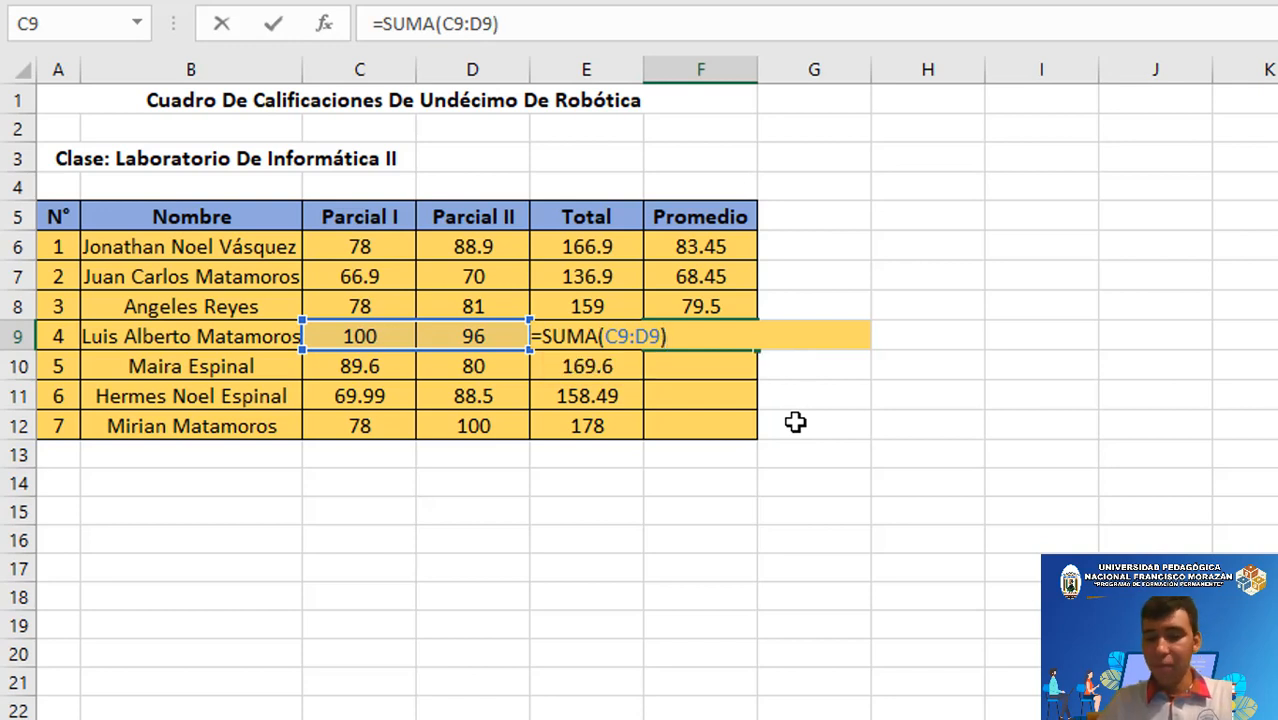
type("/")
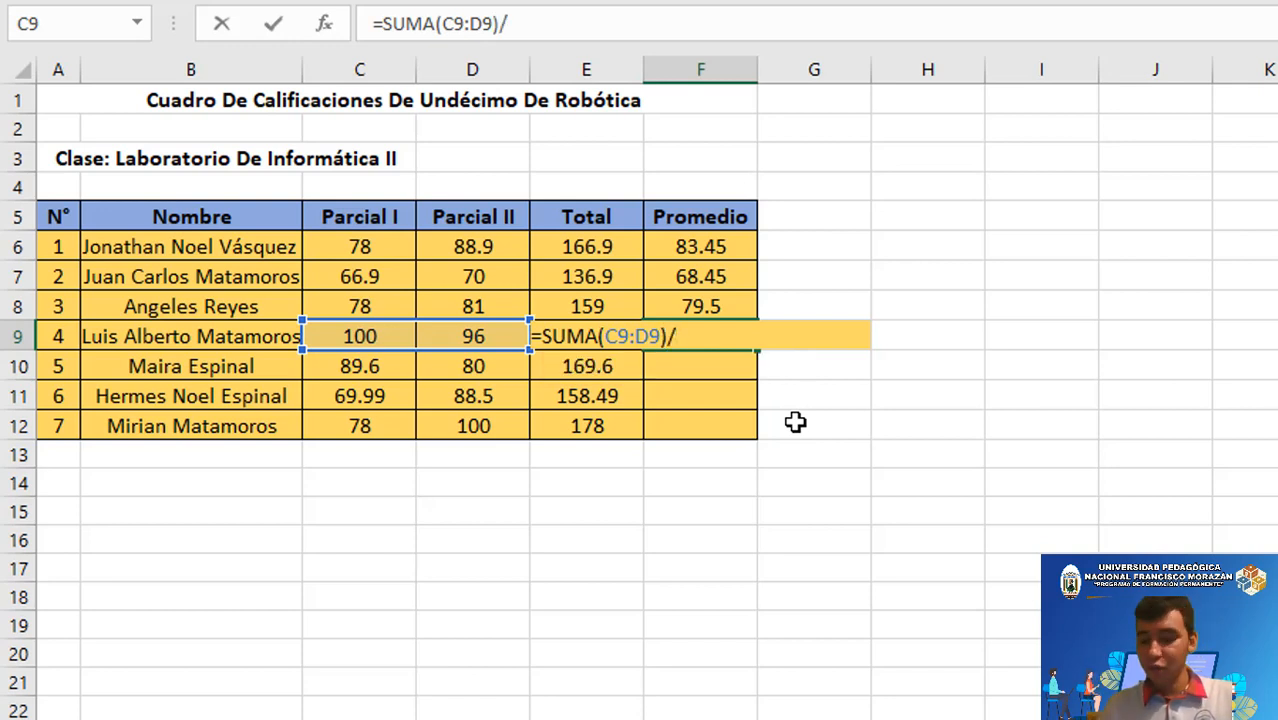
type("2")
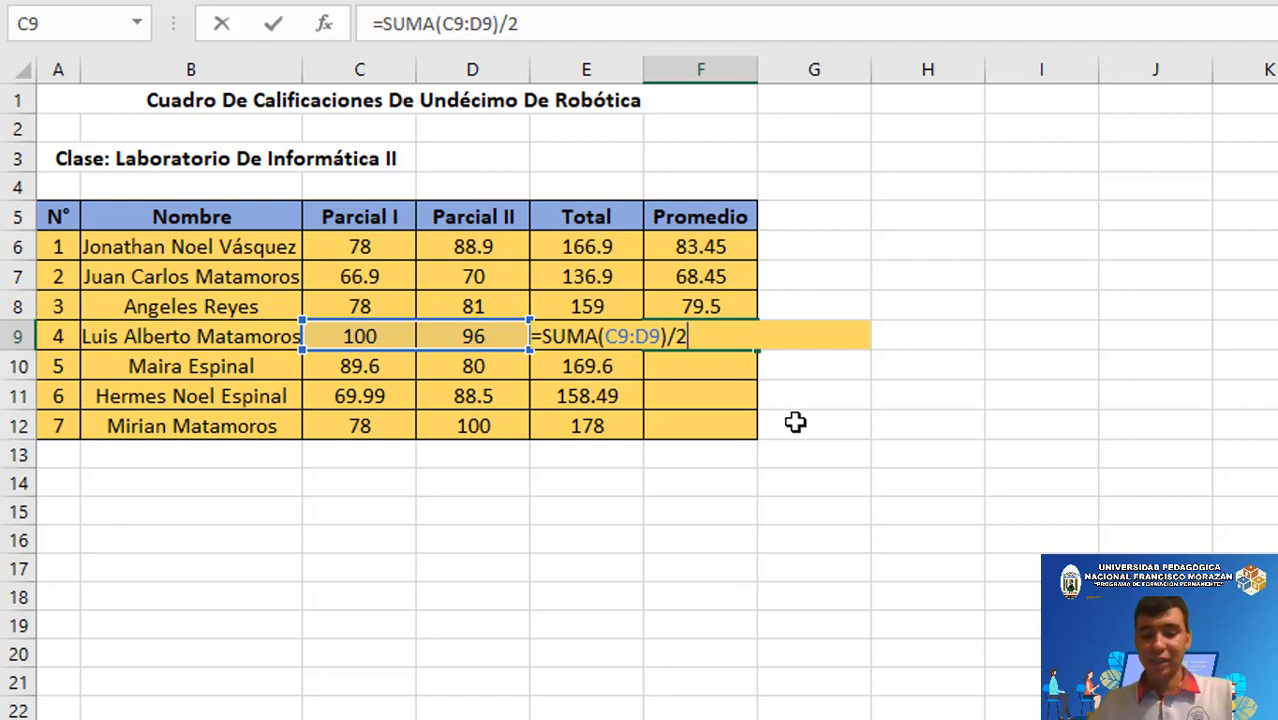
key("Return")
left_click(727, 335)
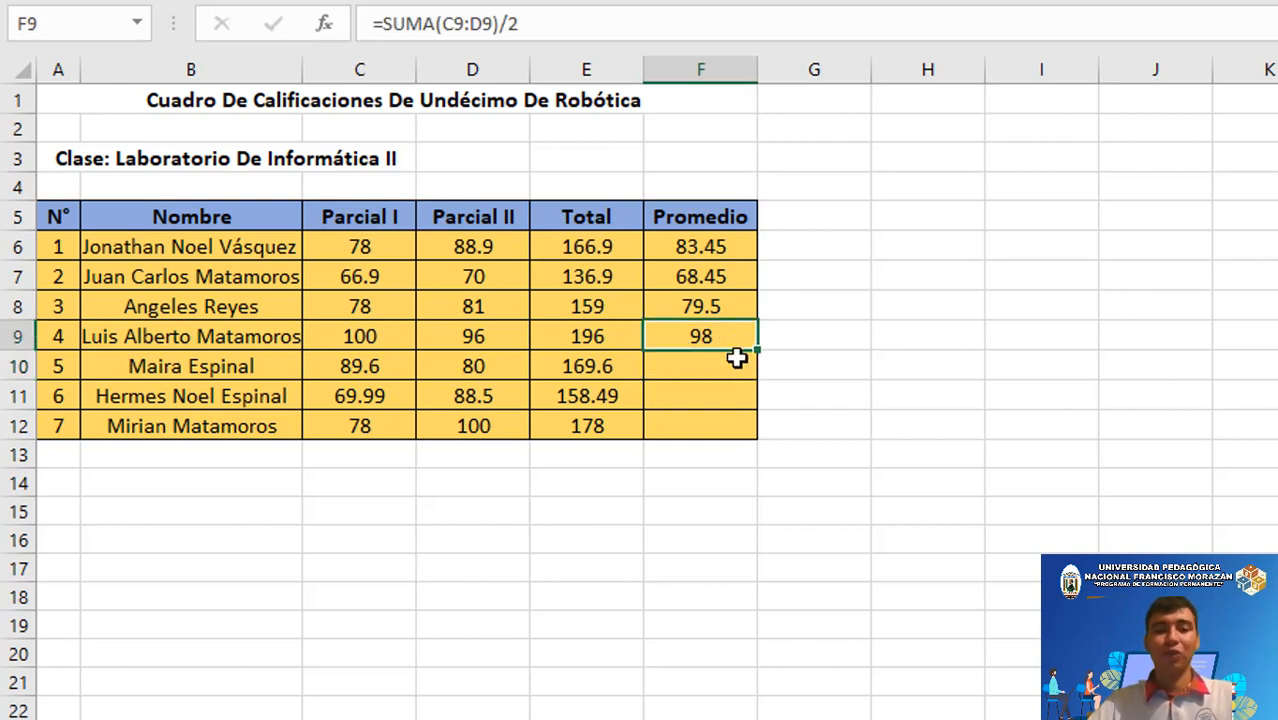
left_click(710, 306)
left_click(709, 336)
left_click(713, 300)
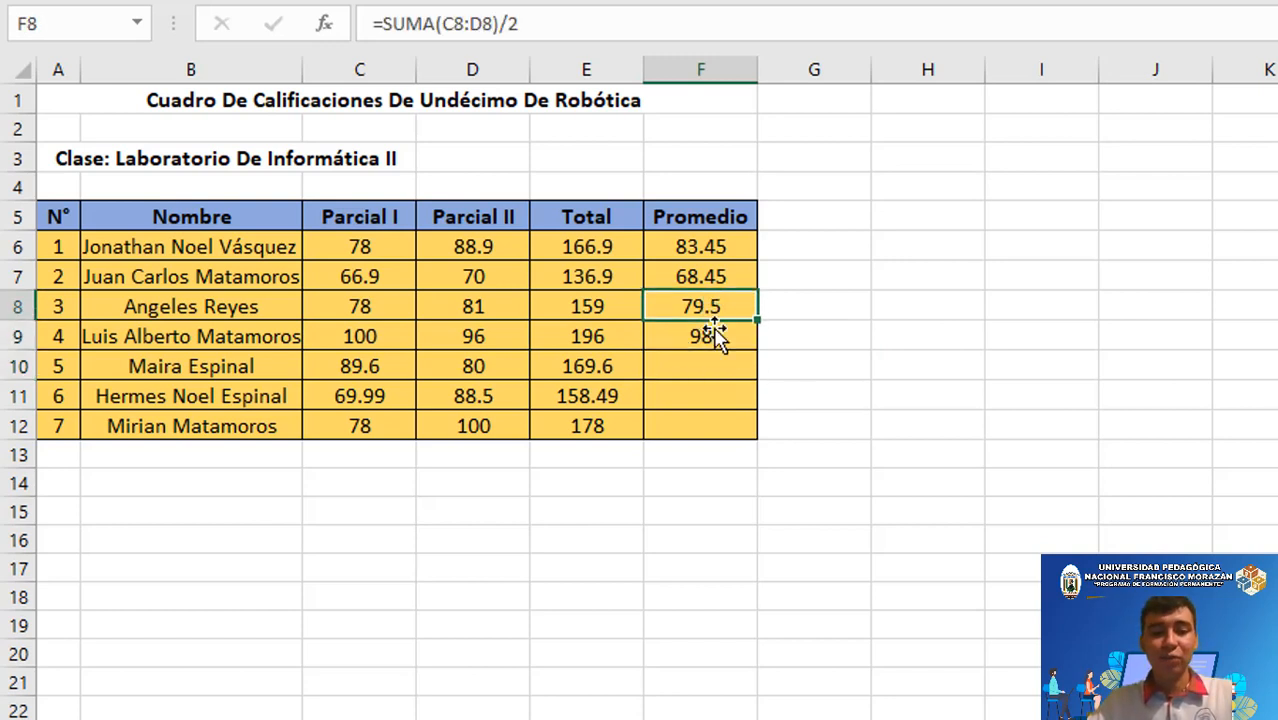
left_click(719, 338)
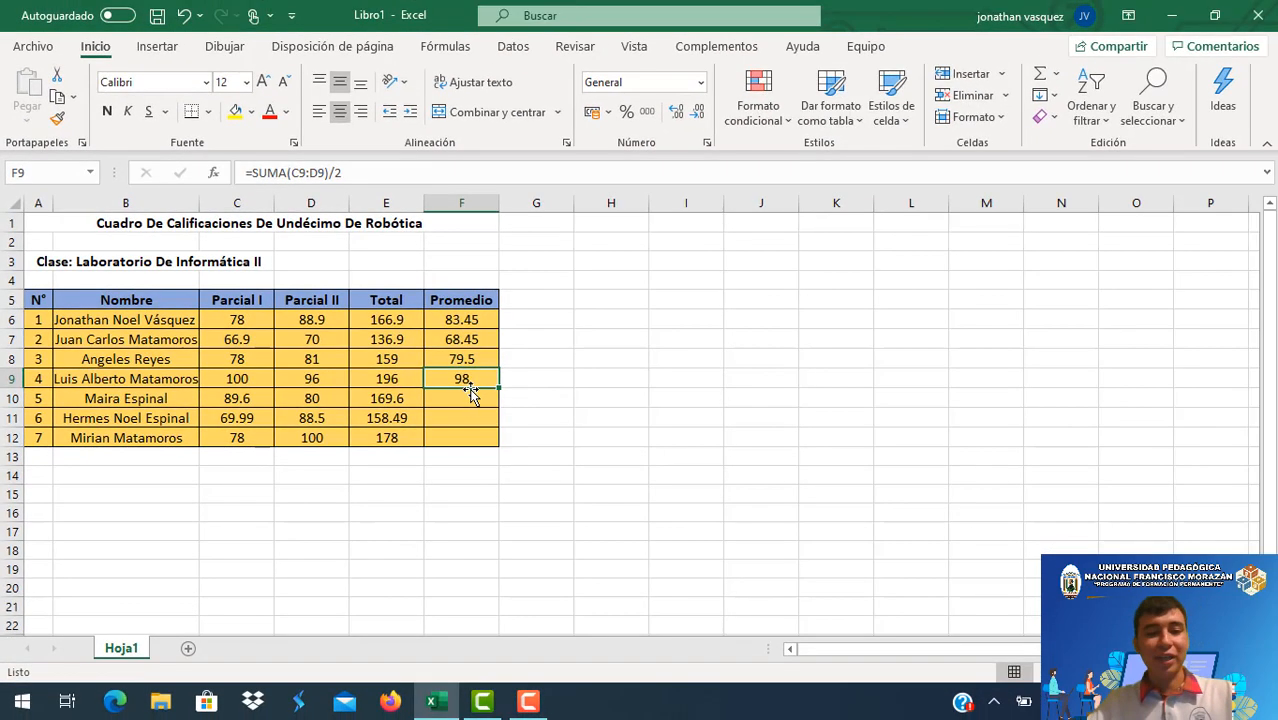
Calculate the fifth student's average in F10 with =(C10+D10)/2 and review the entered formula
left_click(464, 397)
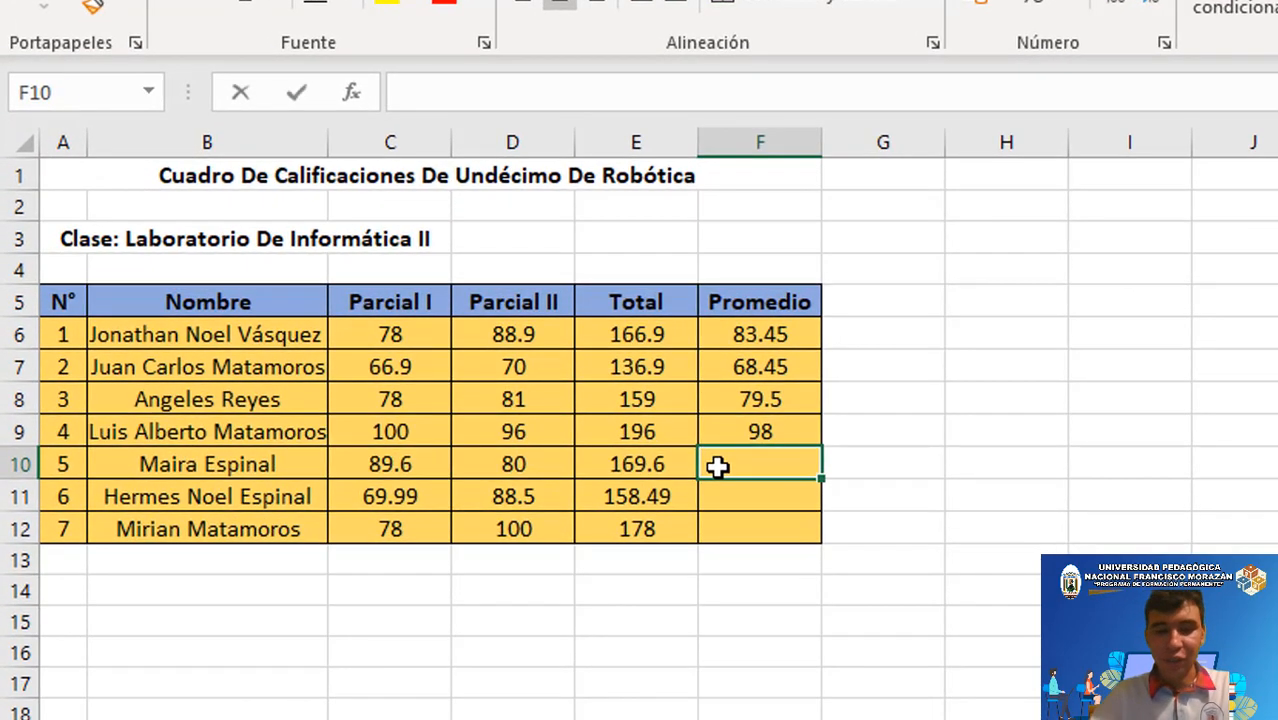
type("=")
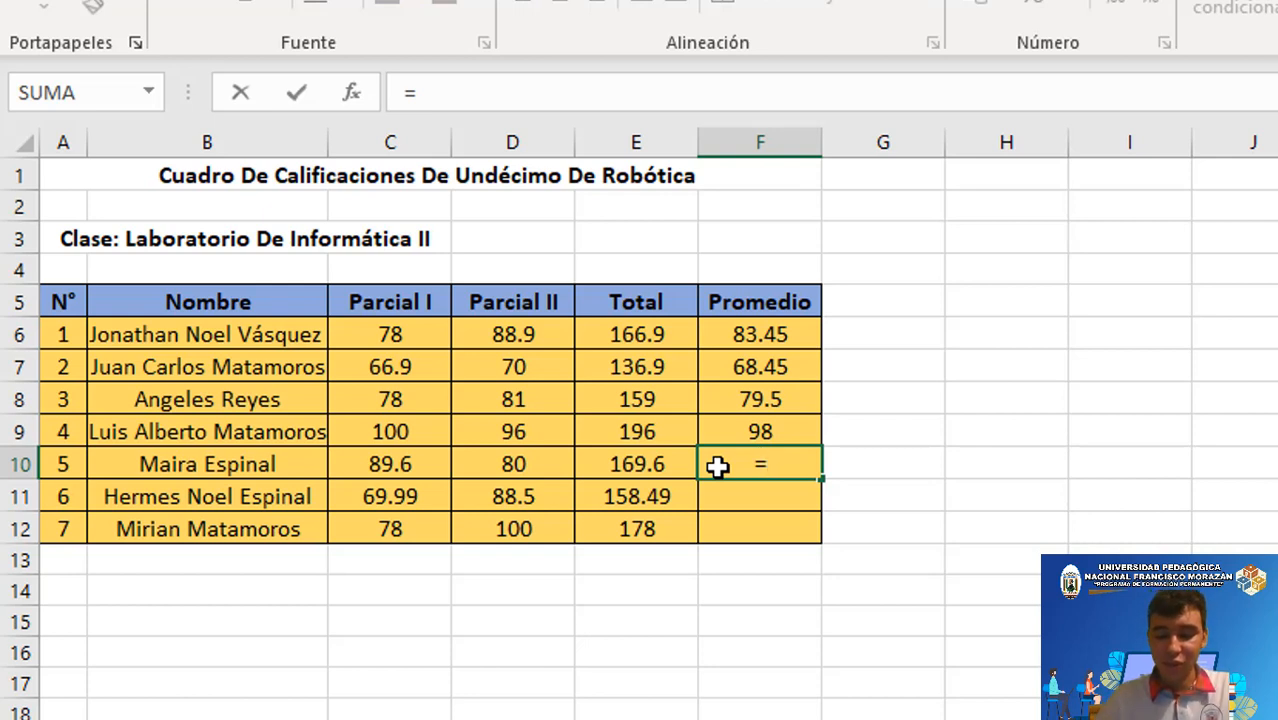
type("(")
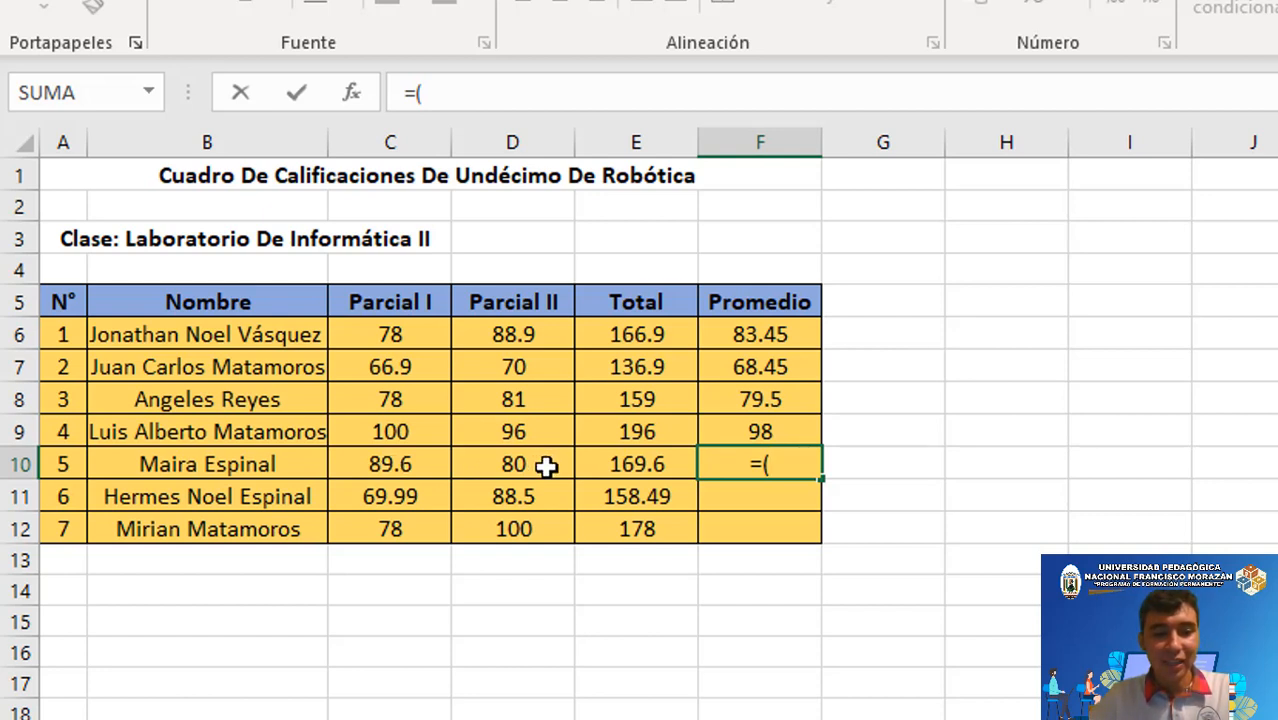
left_click(377, 466)
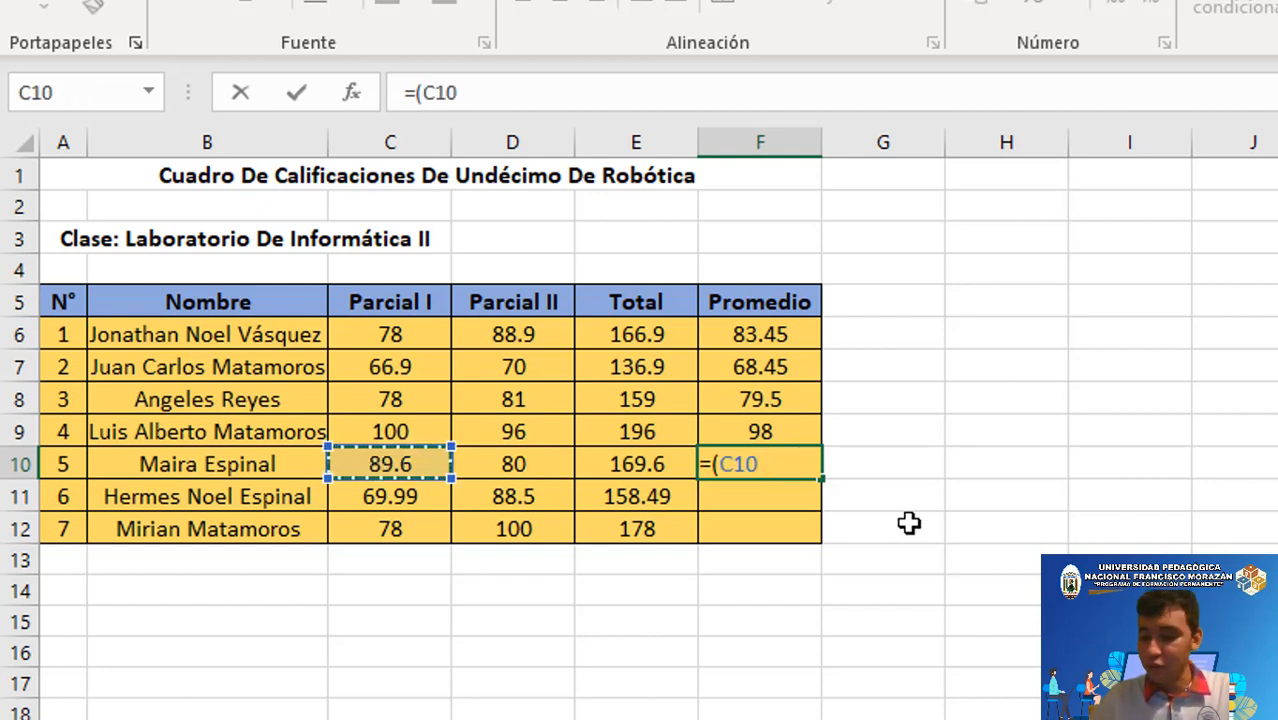
type("+")
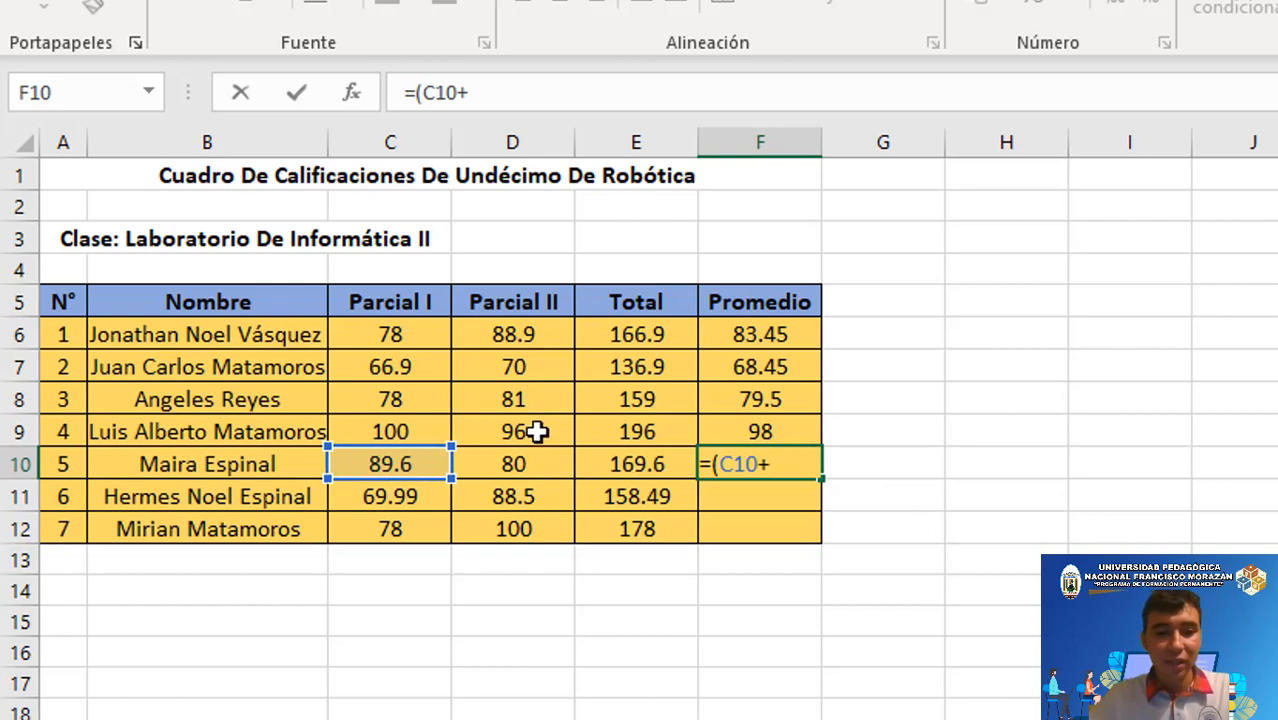
left_click(526, 464)
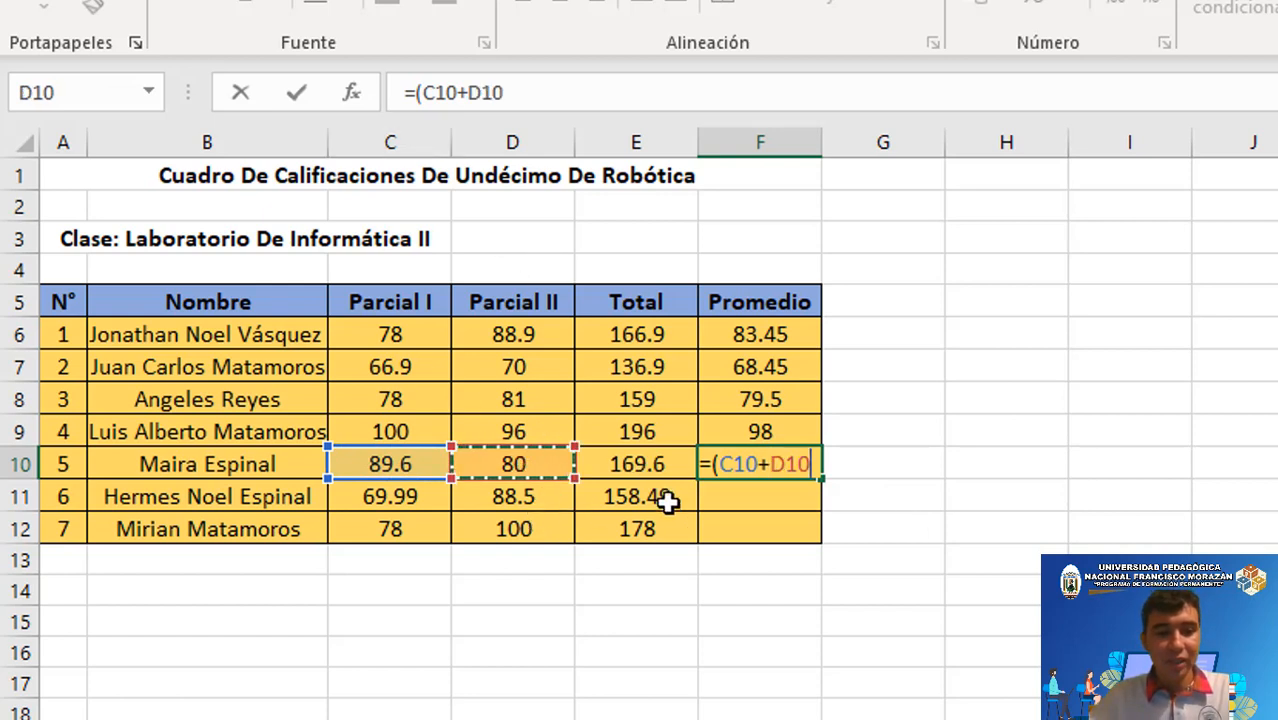
type(")")
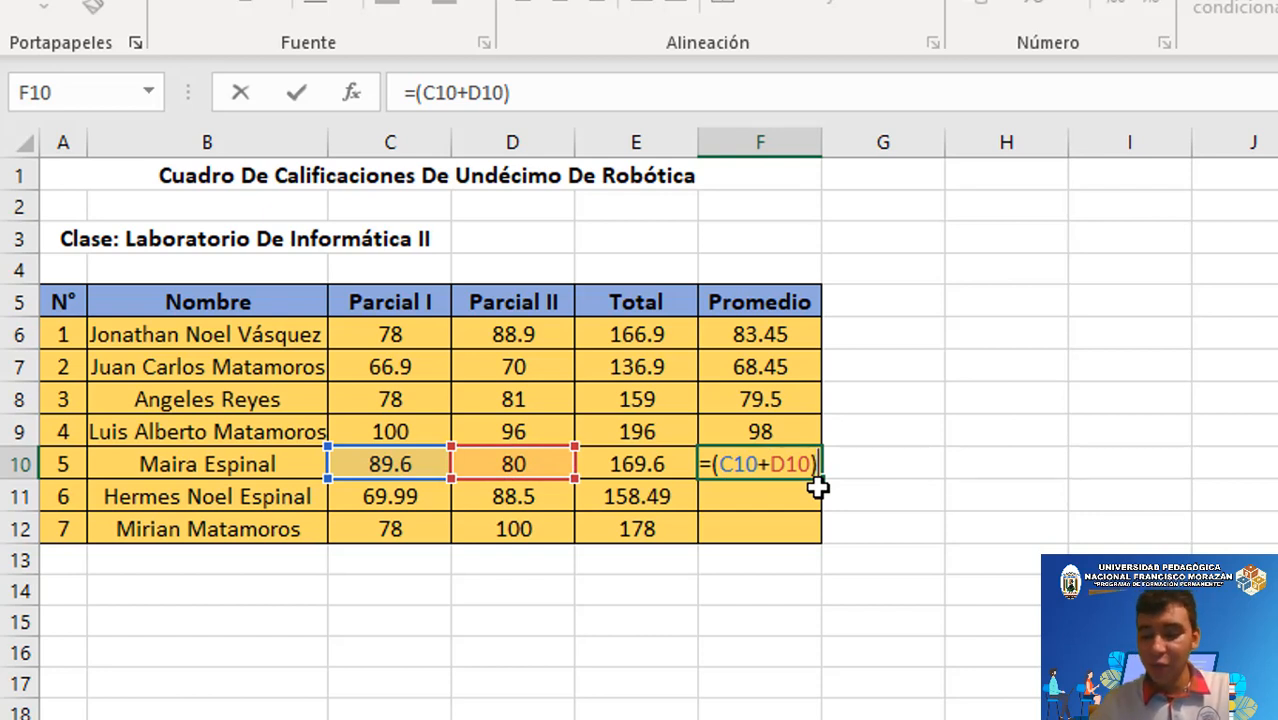
type("/2")
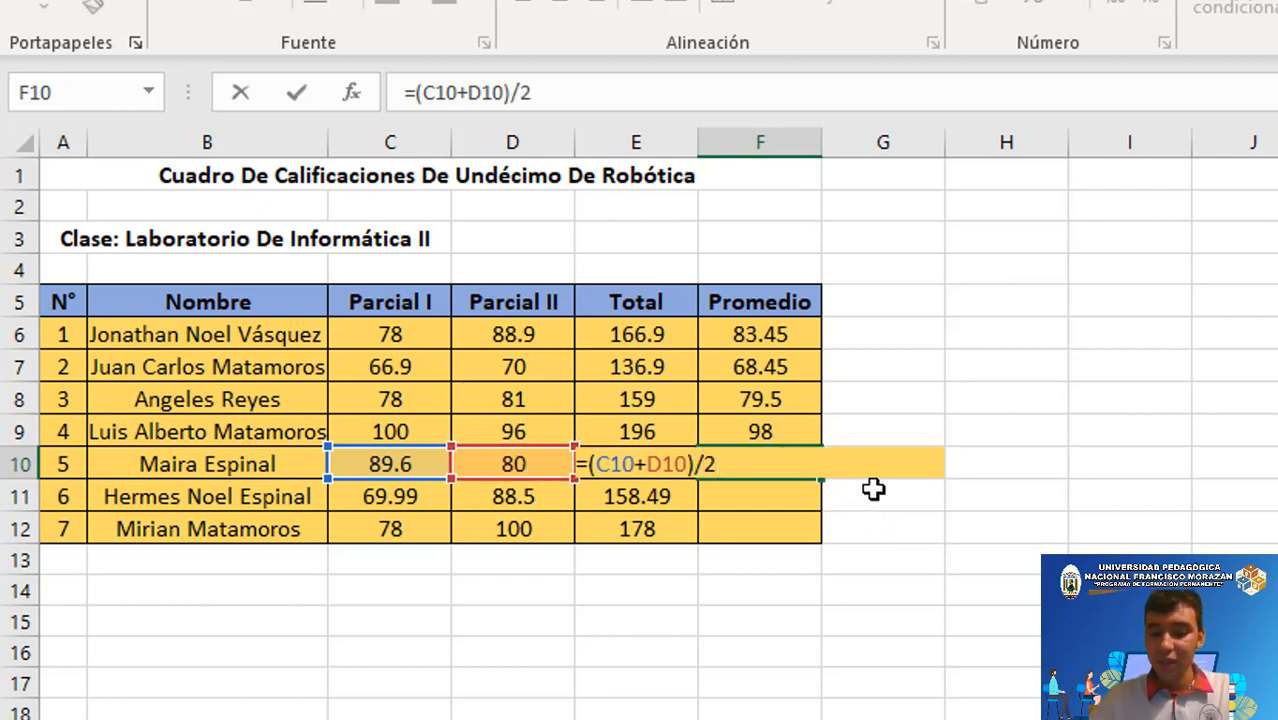
key("Return")
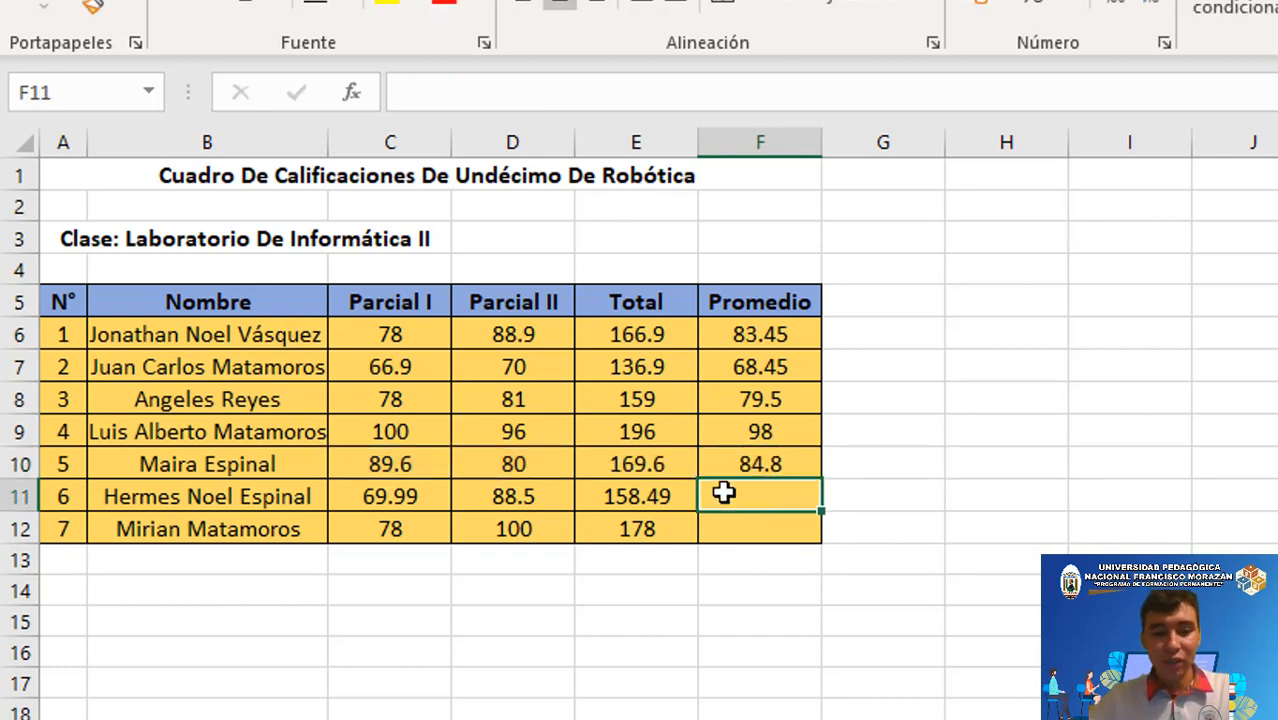
left_click(745, 460)
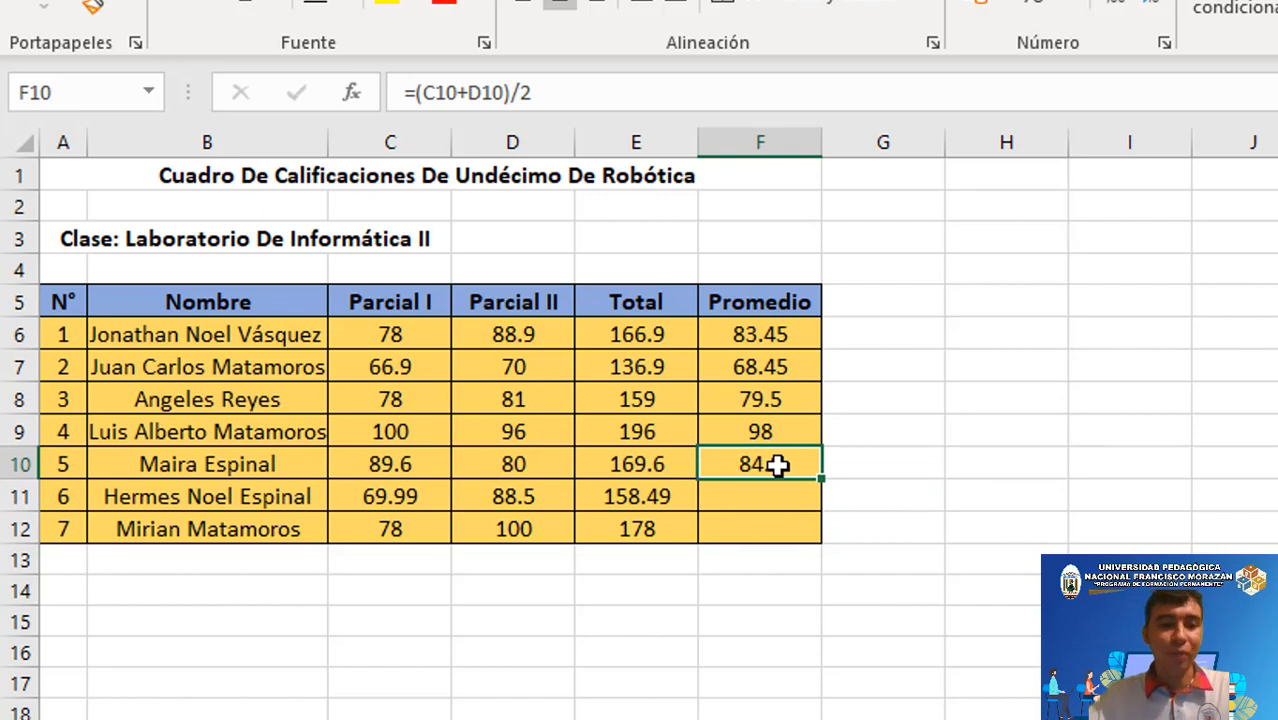
Calculate the sixth student's average in F11 with the formula =(C11+D11)/2
left_click(759, 502)
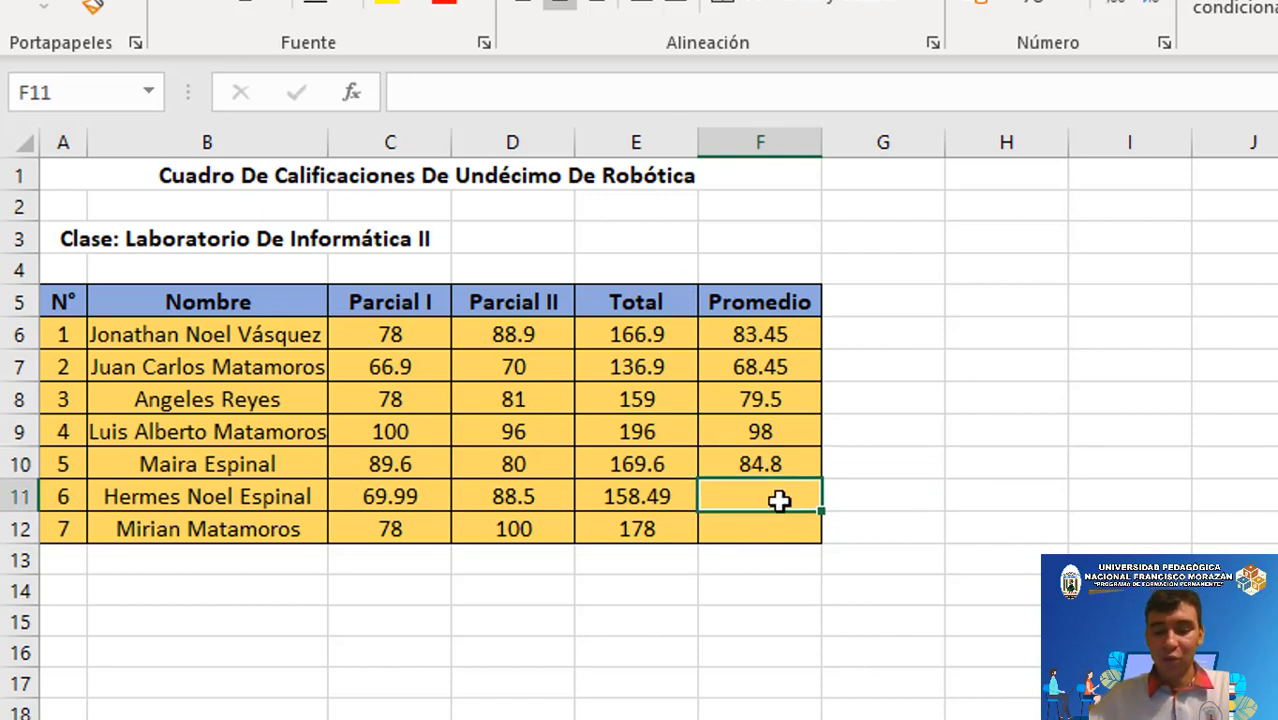
type("=")
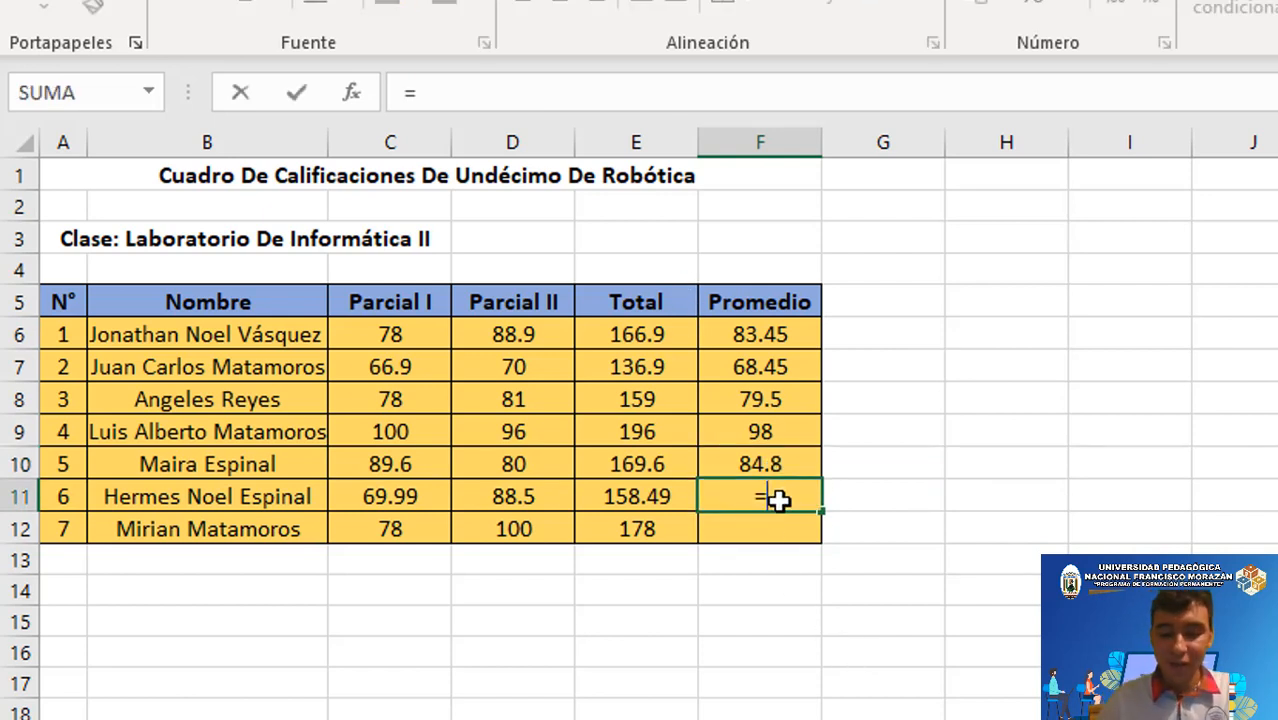
type("(")
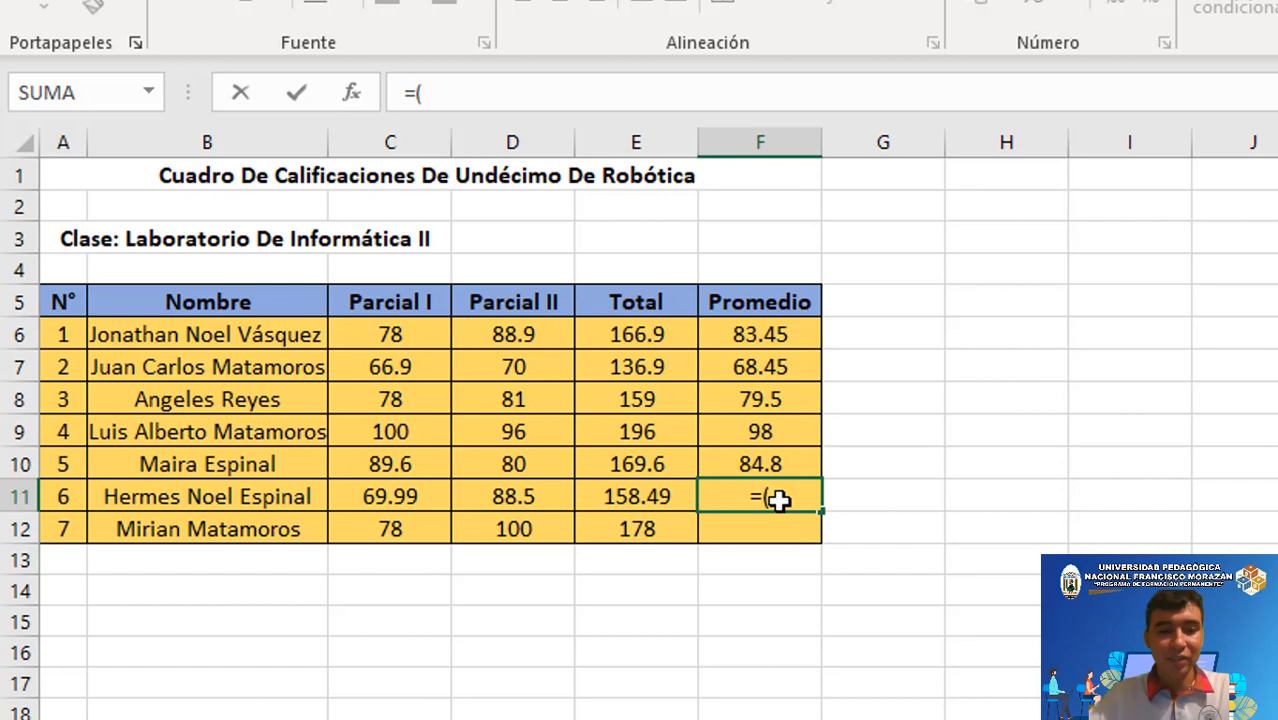
left_click(415, 498)
type("+")
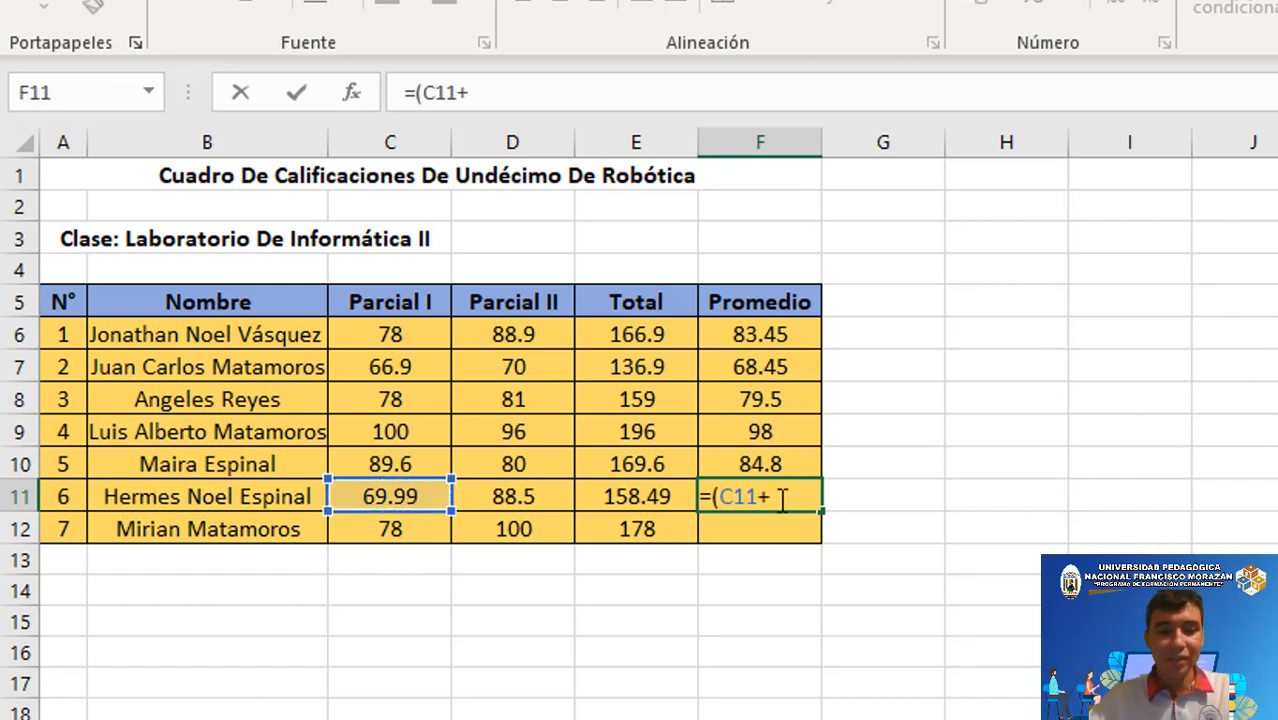
left_click(556, 502)
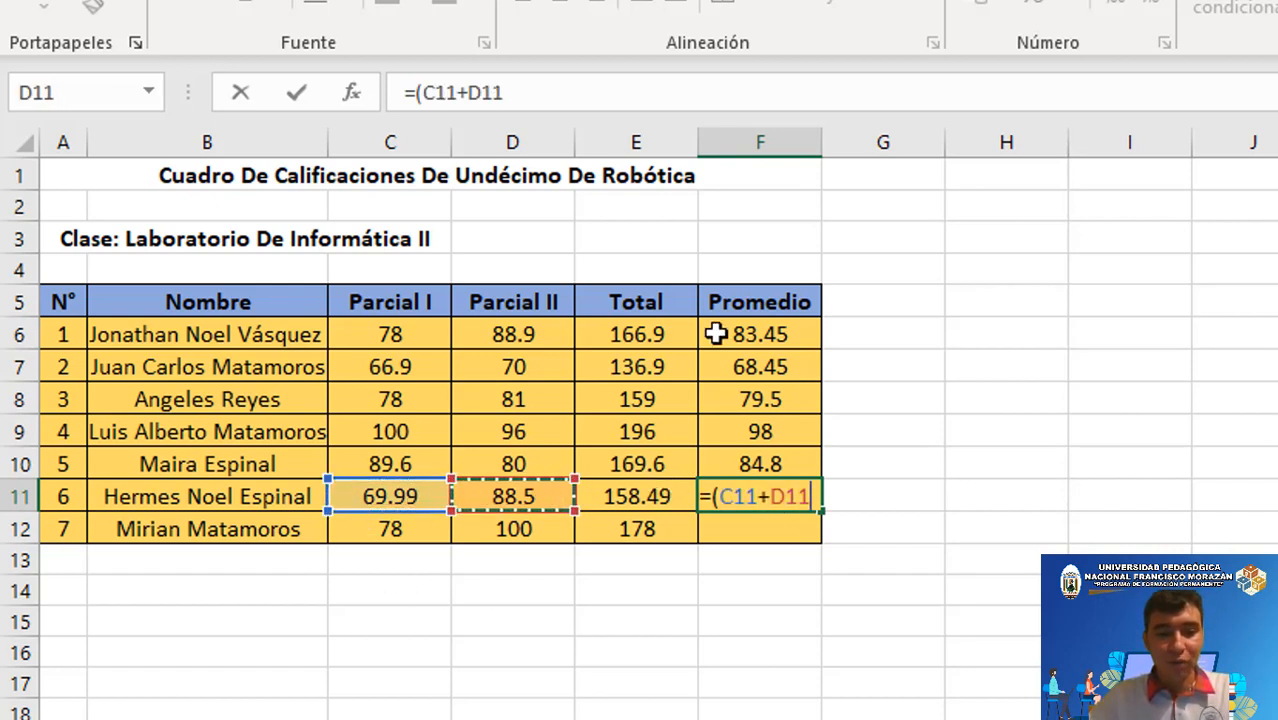
type(")")
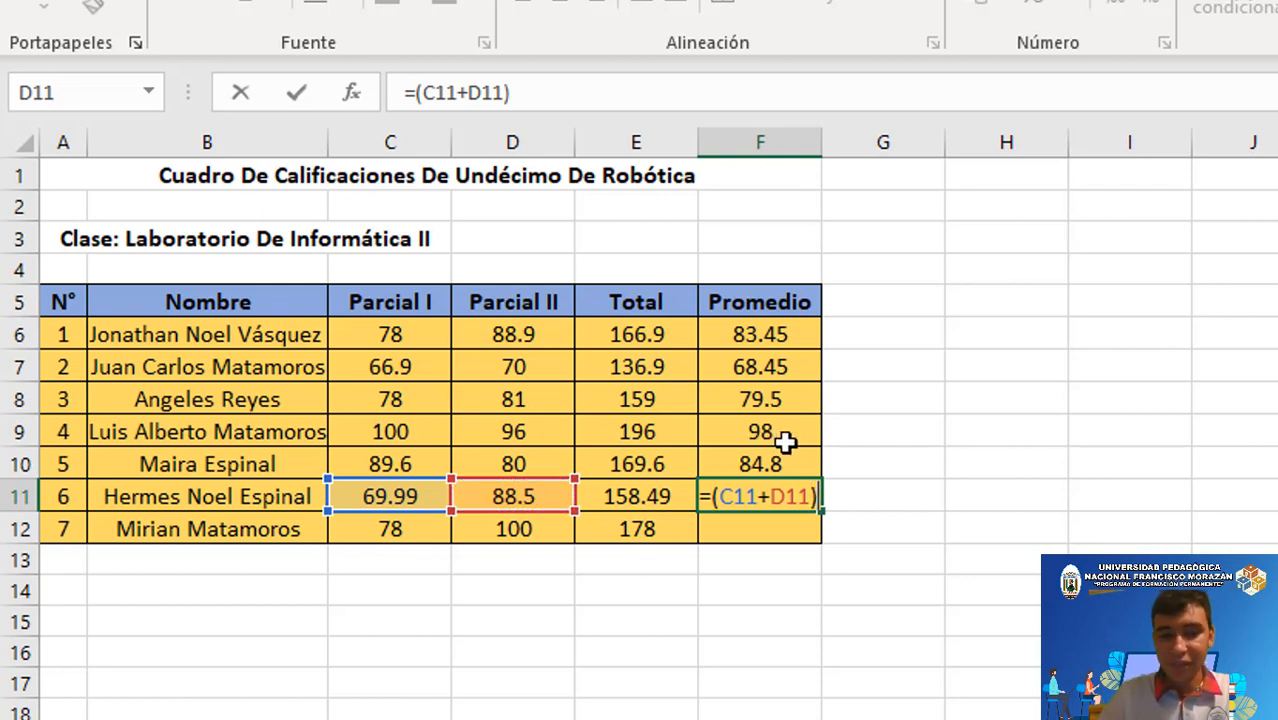
type("/2")
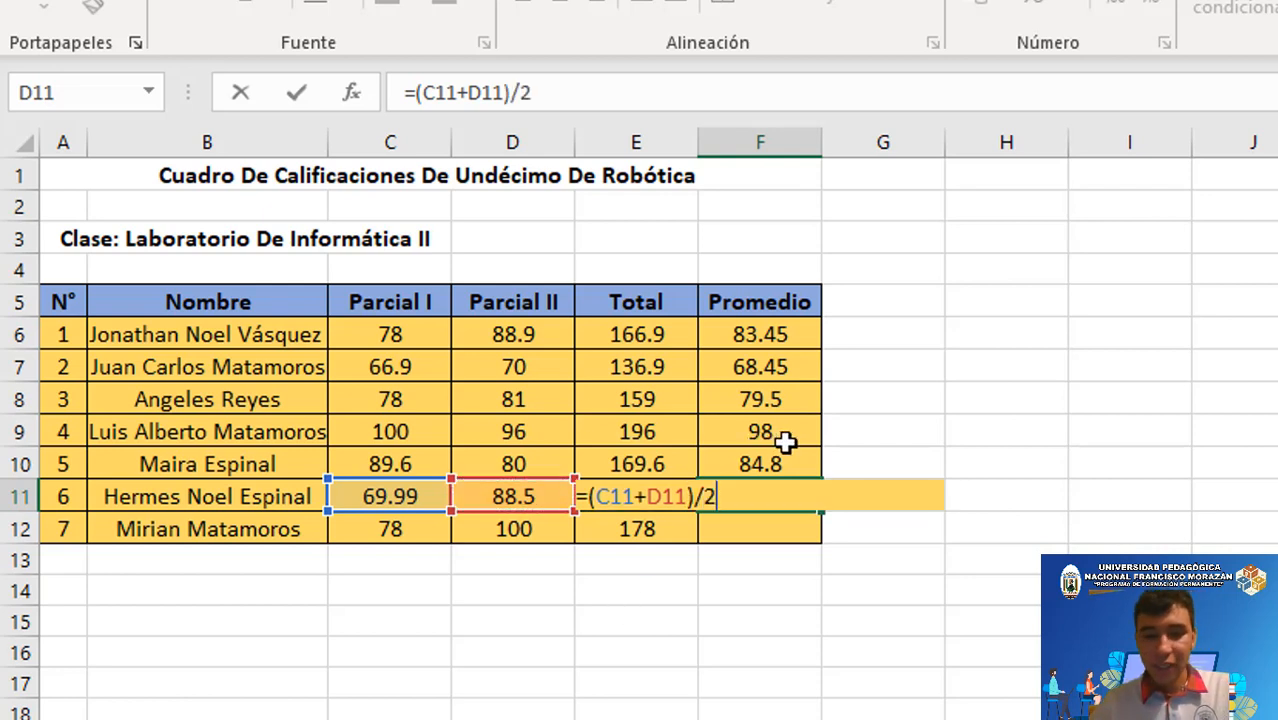
key("Return")
left_click(717, 621)
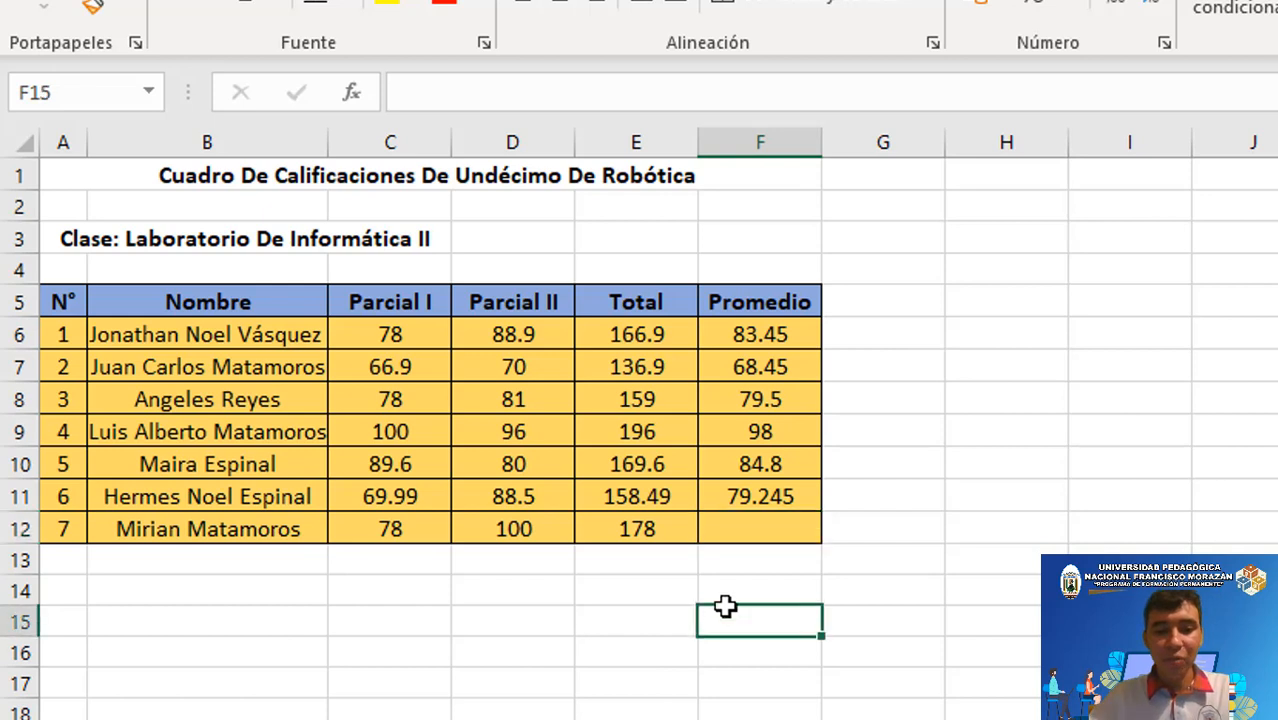
Calculate the seventh student's average in F12 with =E12/2 and compare the formula with the total's formula in E12
left_click(748, 529)
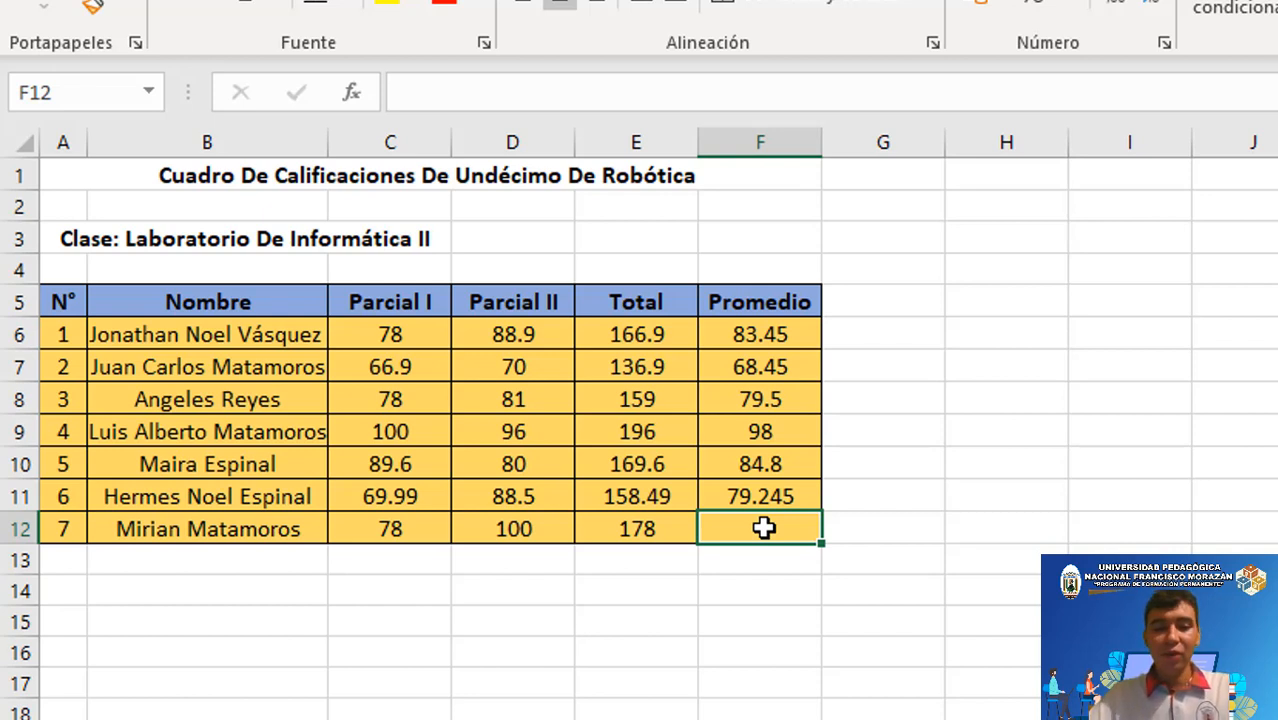
type("=")
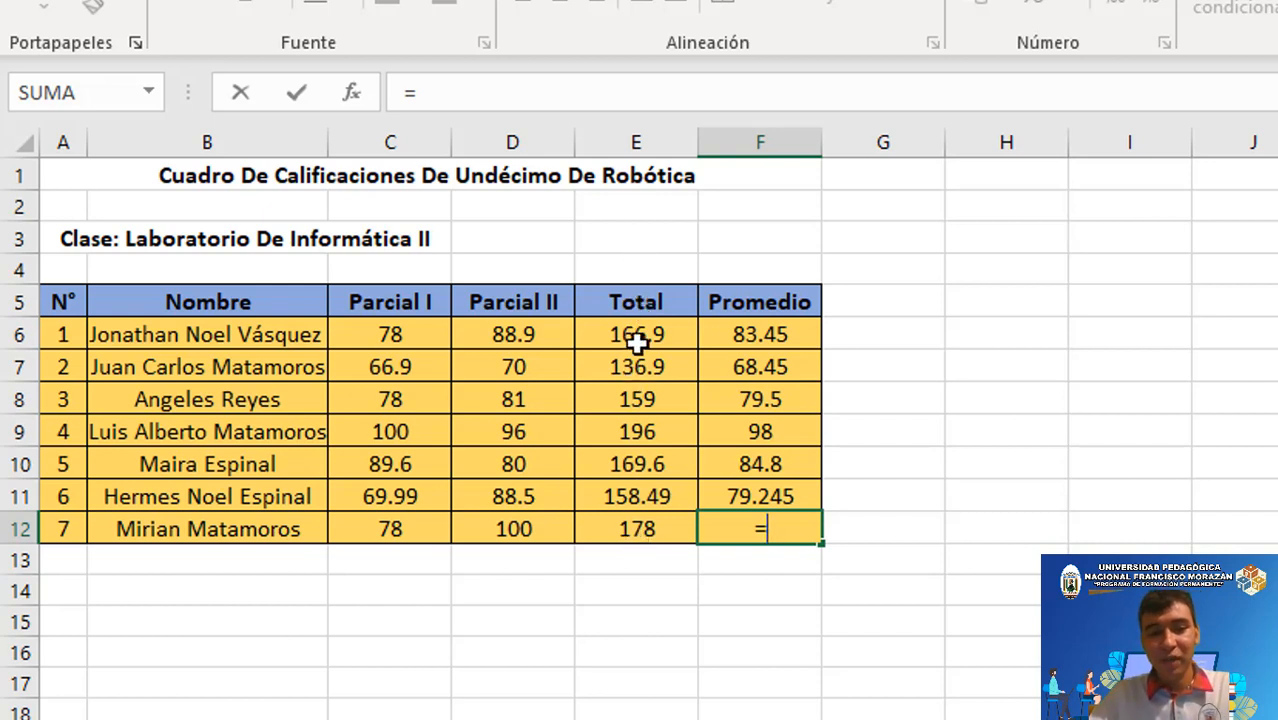
left_click(650, 535)
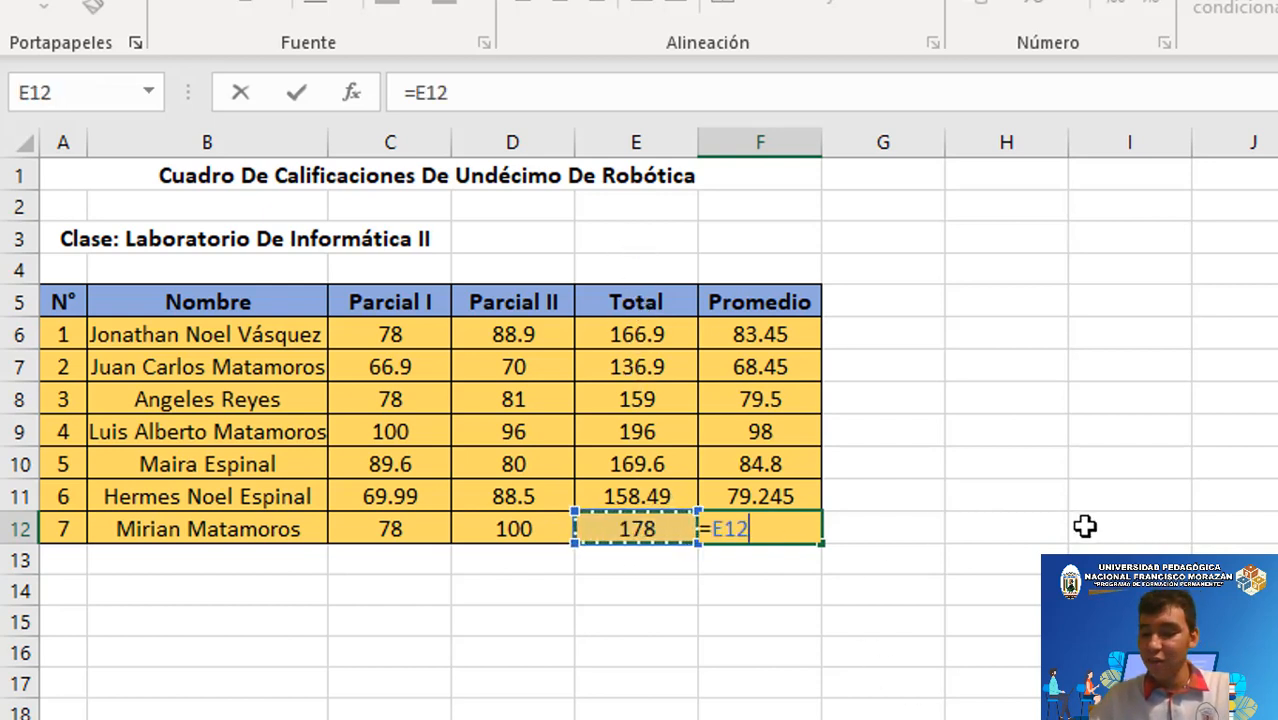
type("/")
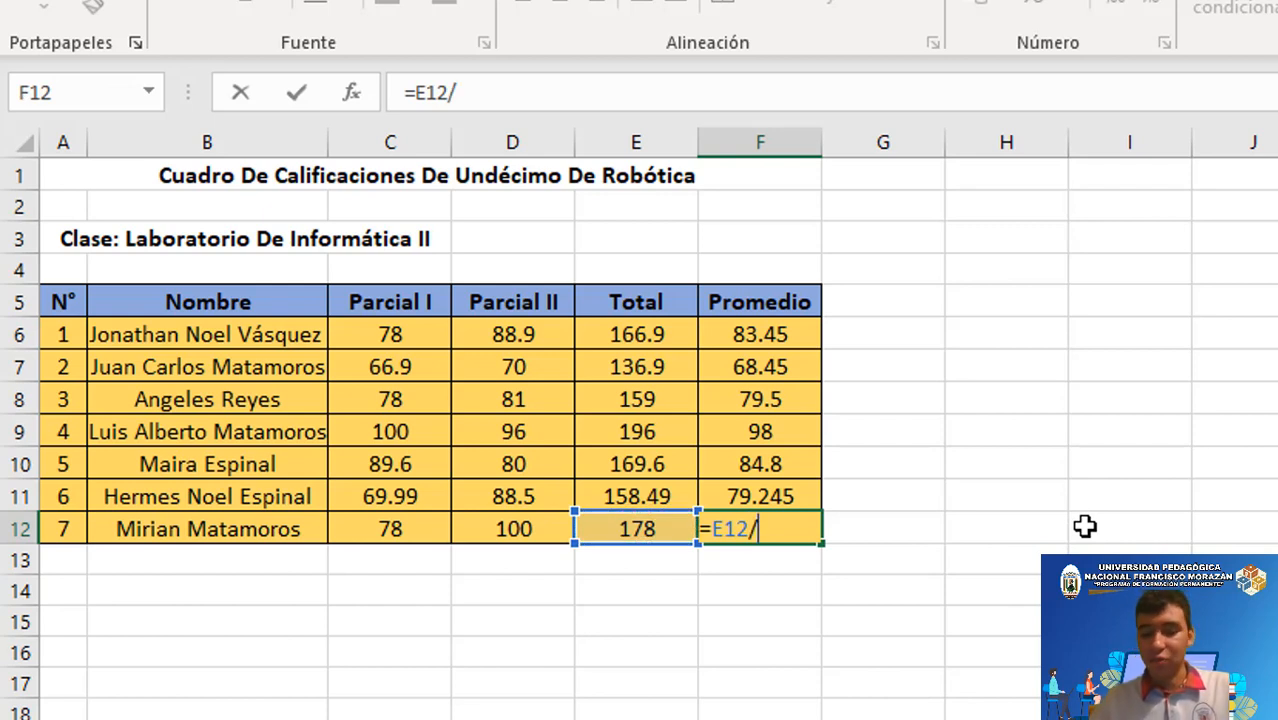
type("2")
key("Return")
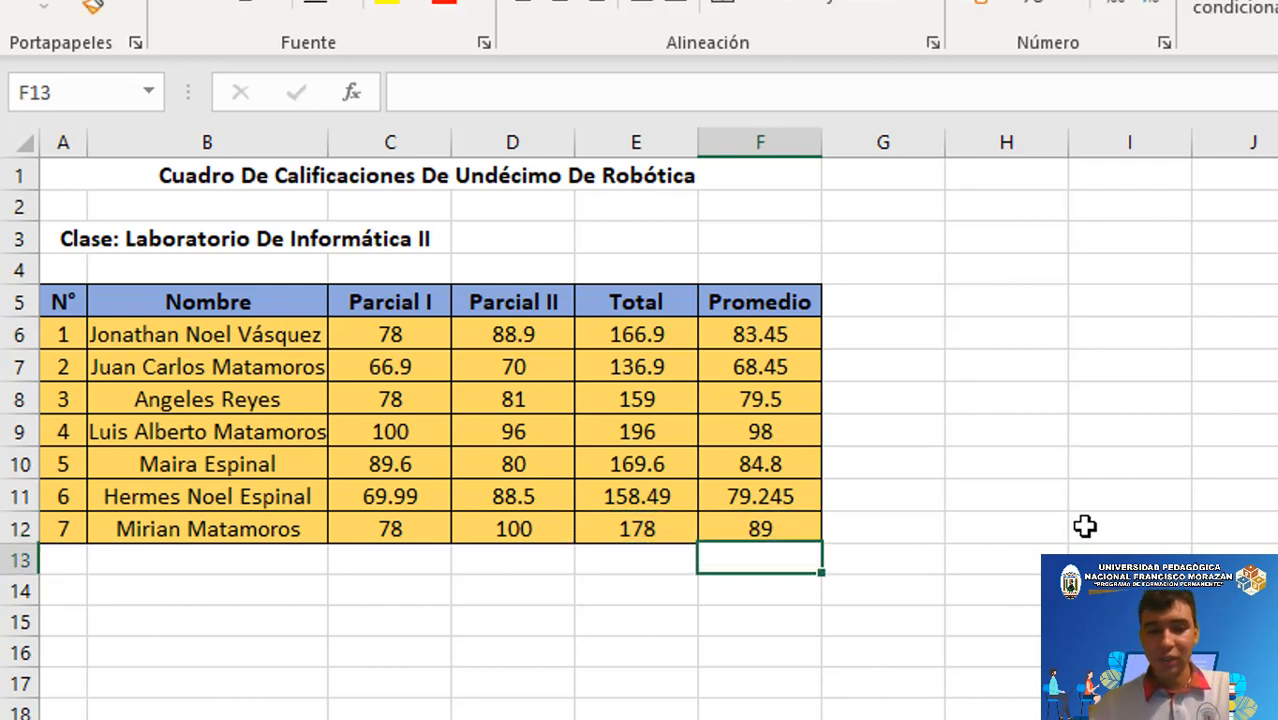
left_click(755, 530)
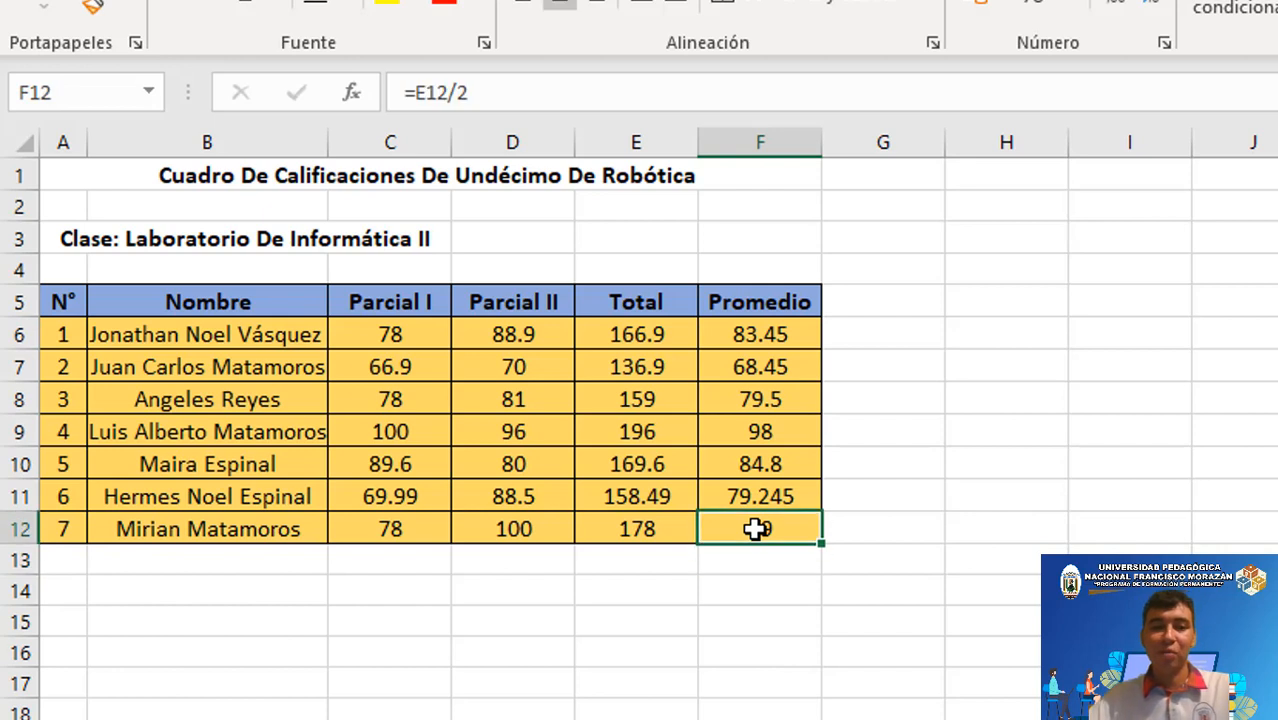
left_click(669, 529)
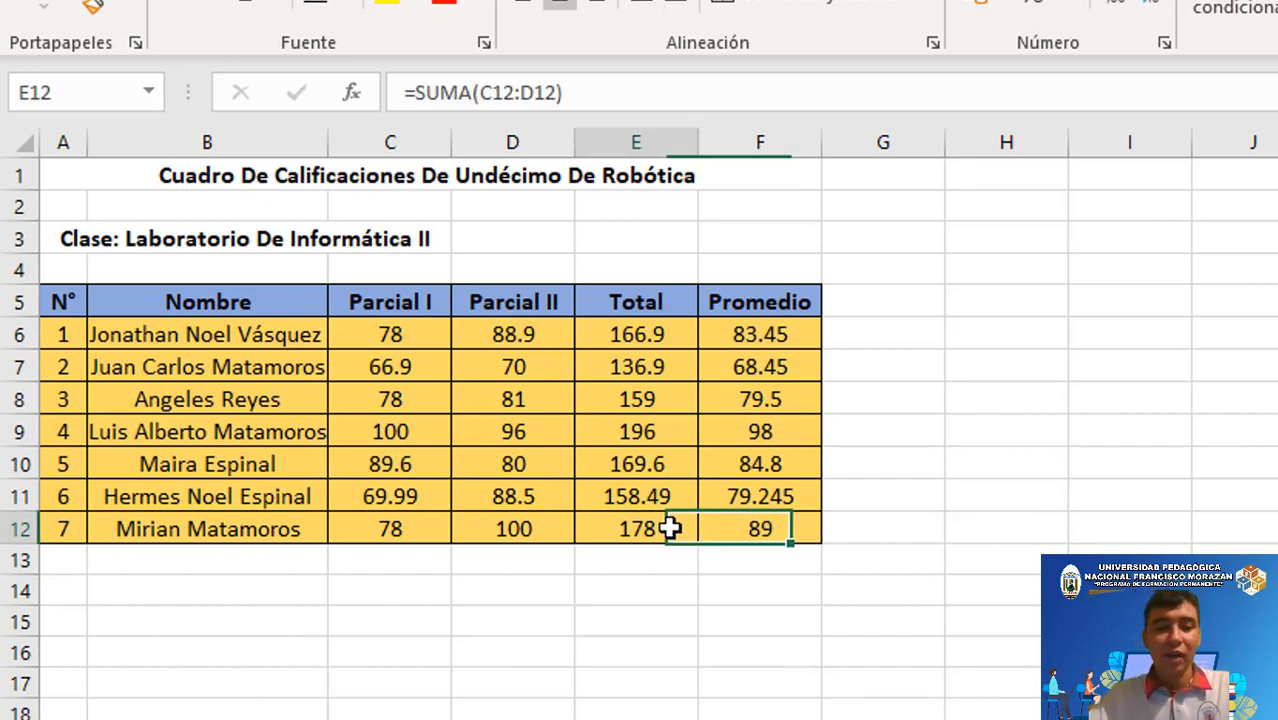
left_click(767, 535)
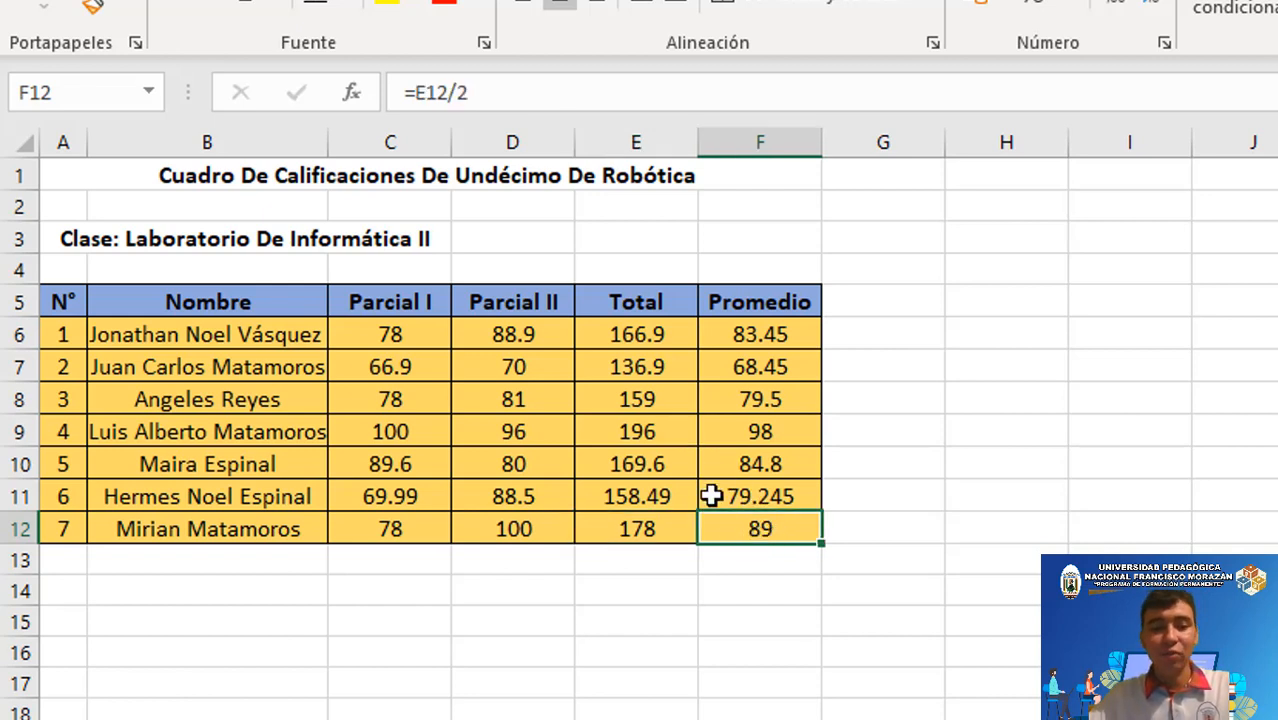
left_click(652, 530)
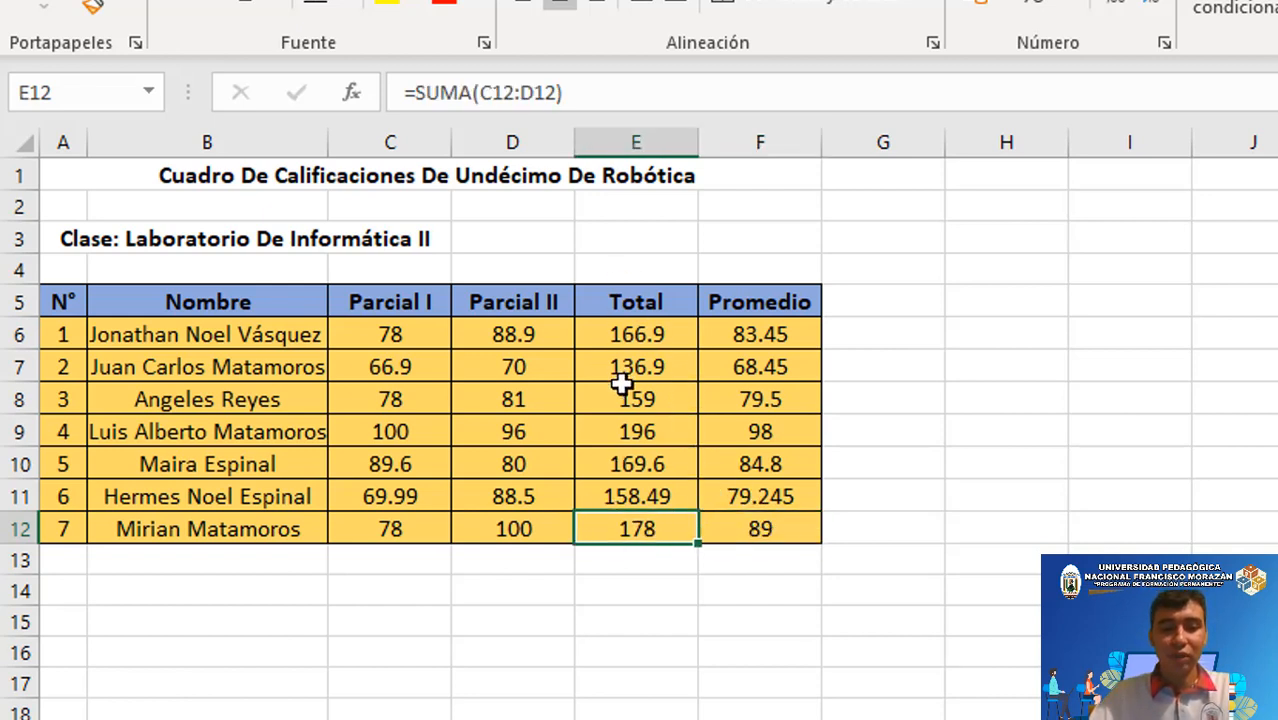
left_click(788, 533)
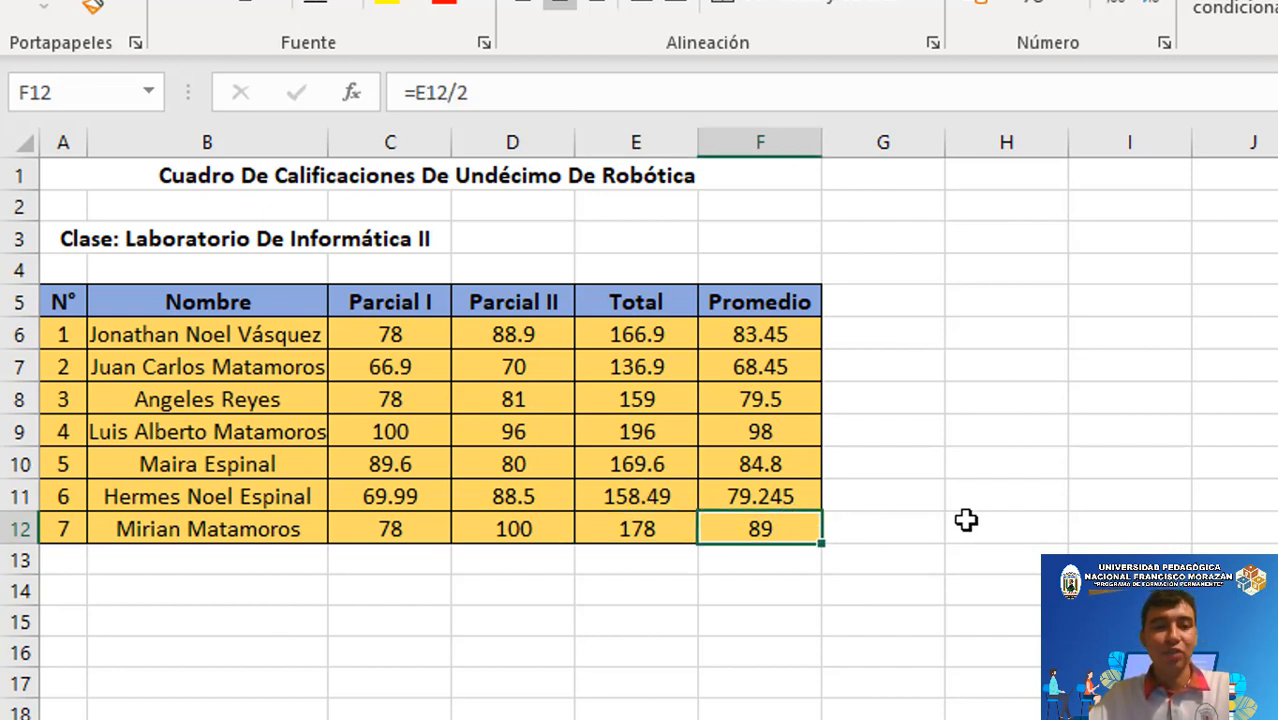
Review the average formulas one by one from F11 up to F6
left_click(757, 496)
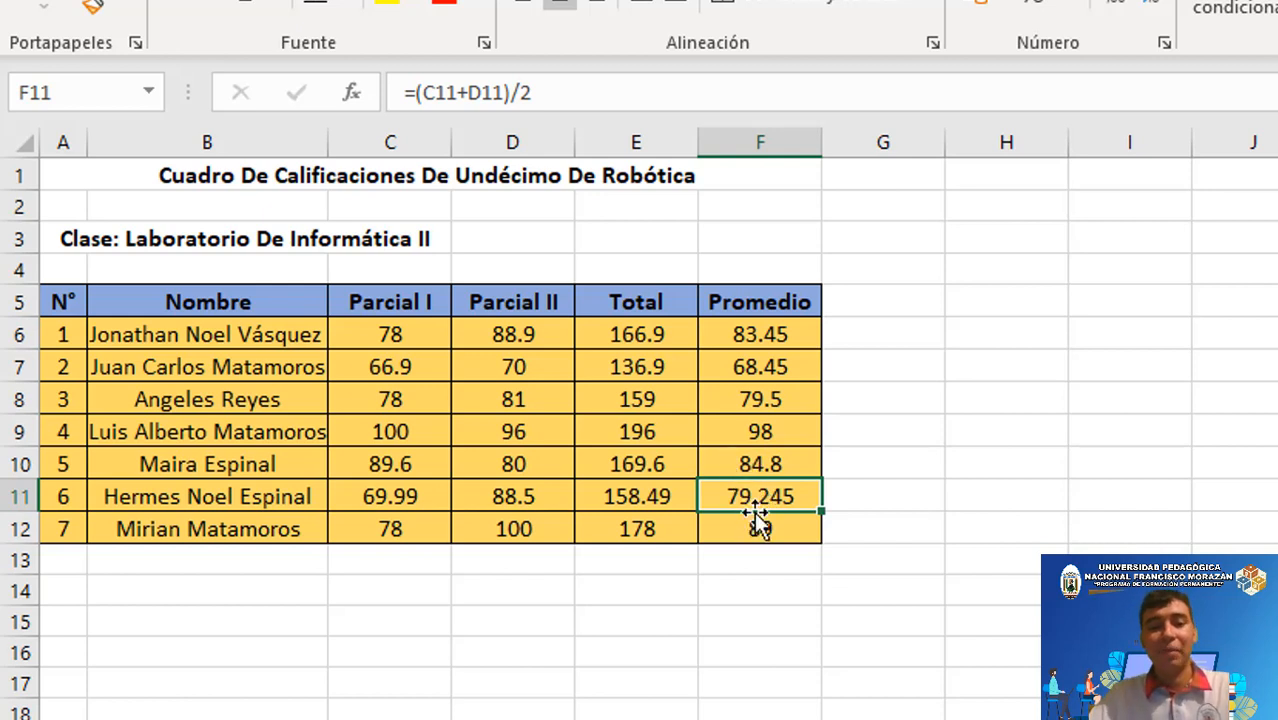
left_click(765, 466)
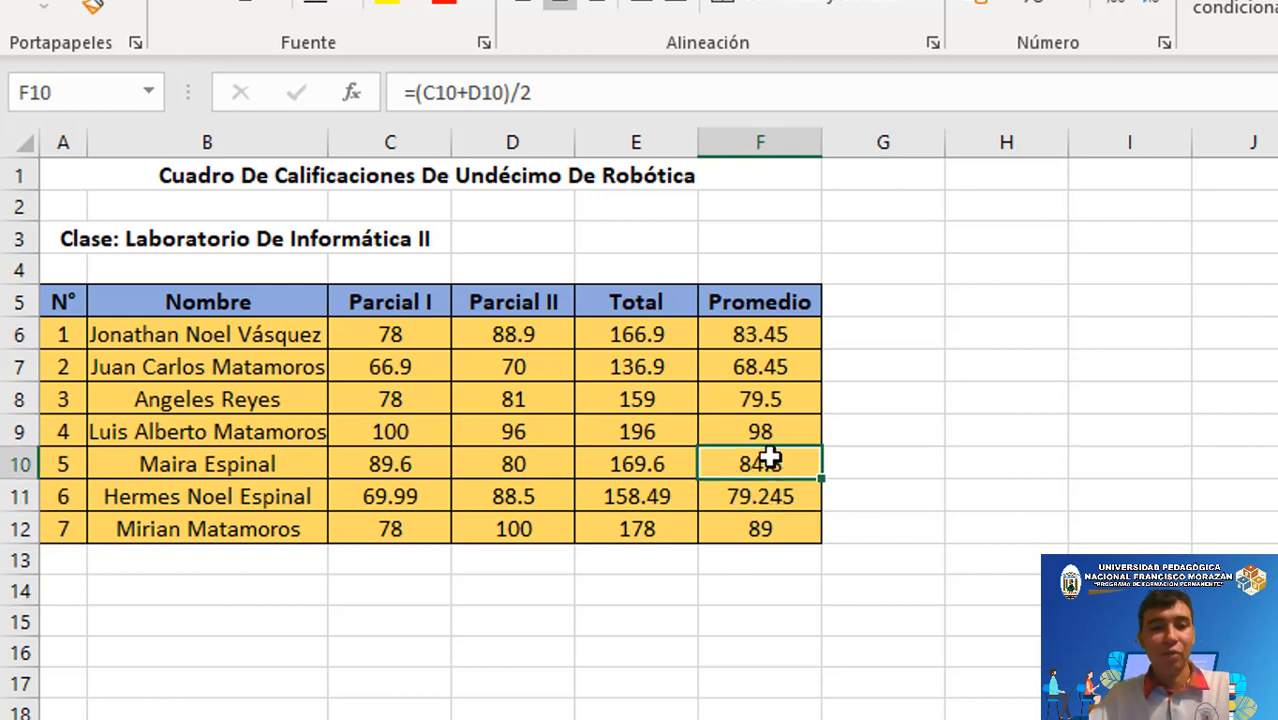
left_click(766, 428)
left_click(765, 398)
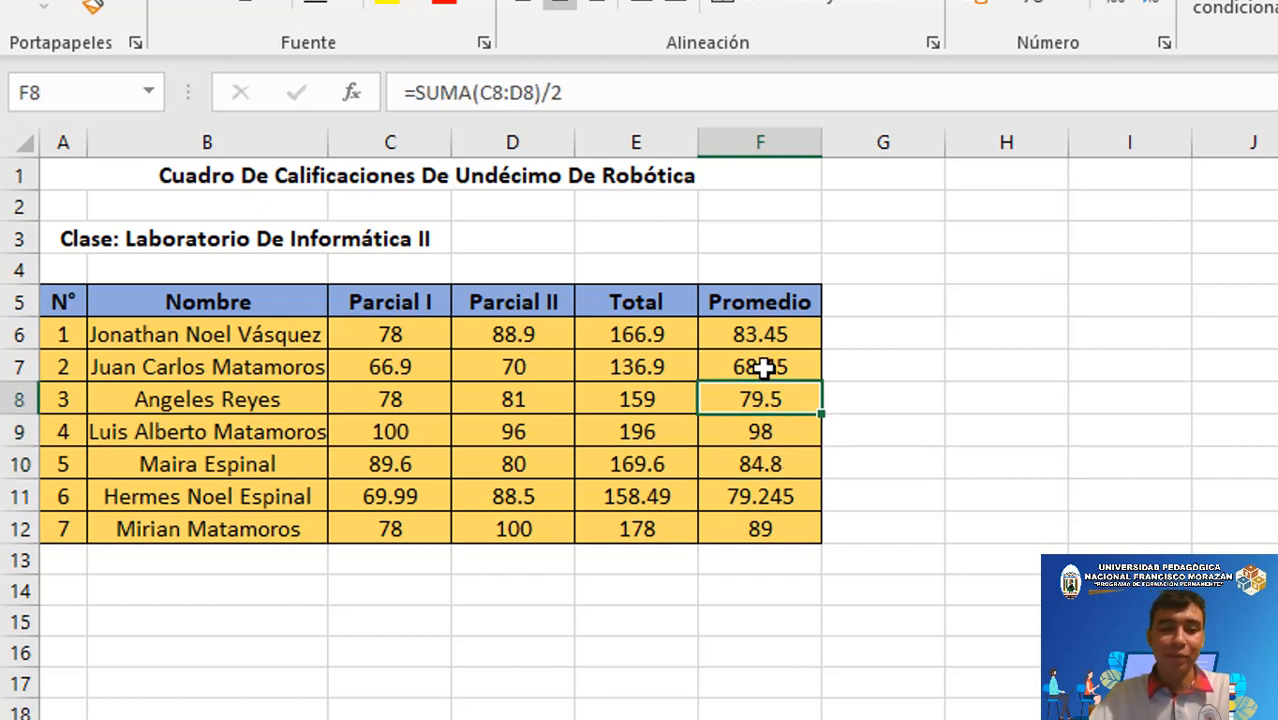
left_click(764, 366)
left_click(751, 333)
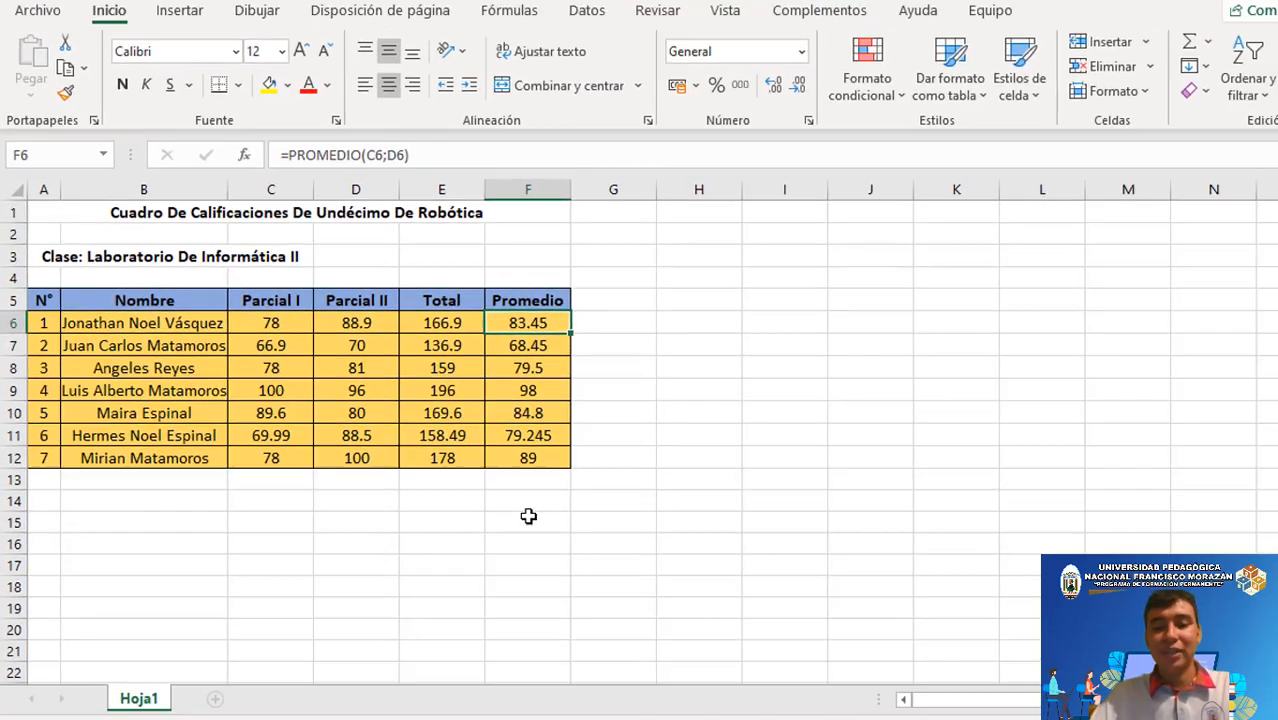
left_click(758, 621)
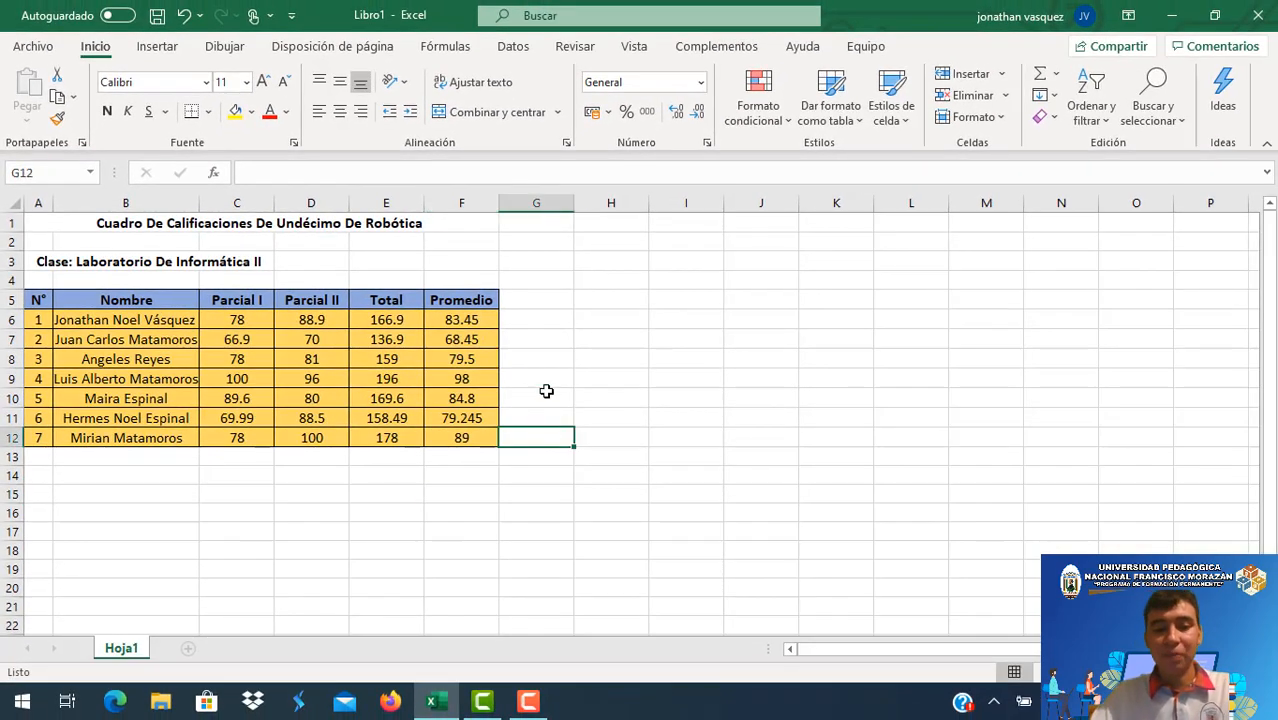
left_click(476, 513)
left_click(471, 455)
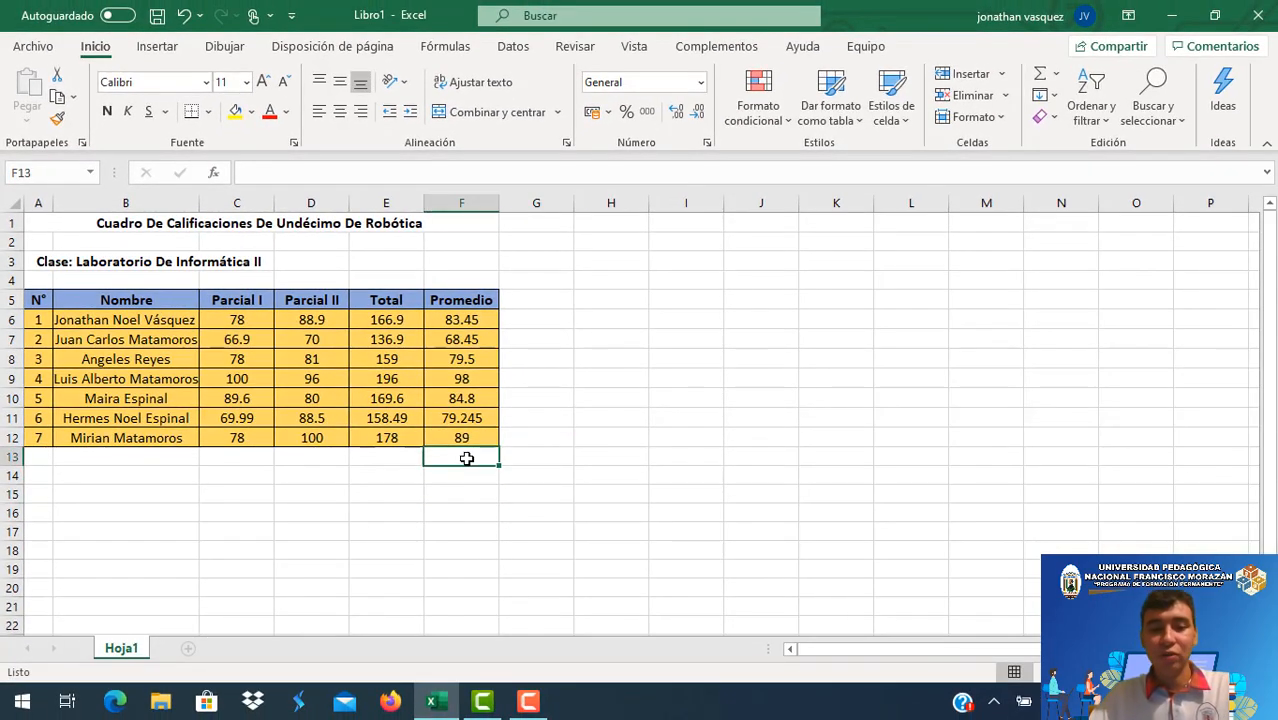
Compare the different averaging methods used in the Promedio column, going from F6 down to F12 and back up
left_click(466, 321)
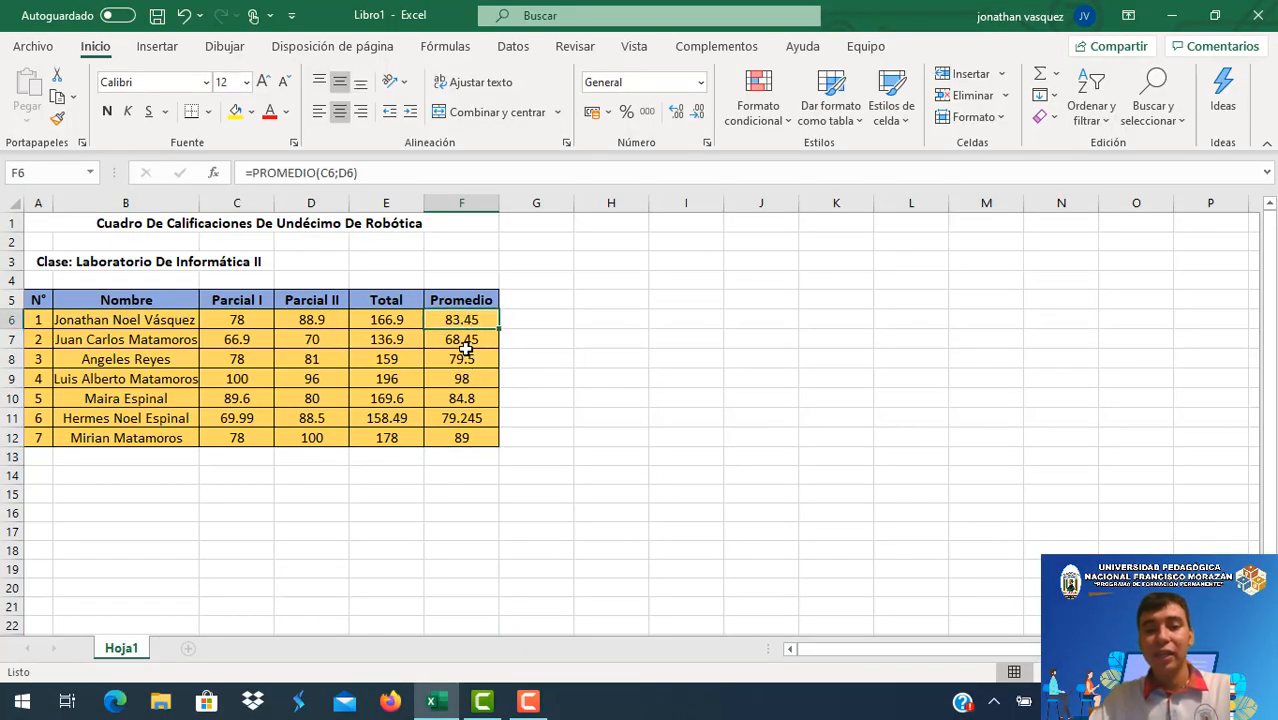
left_click(466, 360)
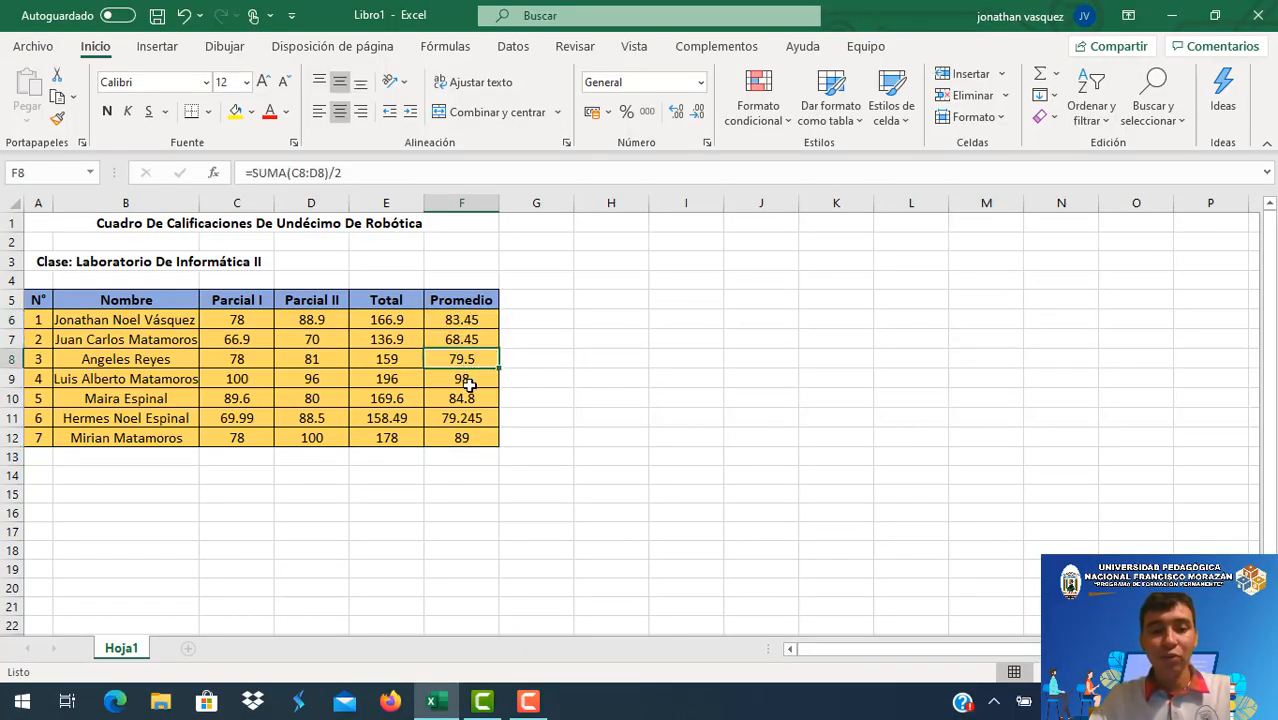
left_click(466, 380)
left_click(469, 398)
left_click(466, 436)
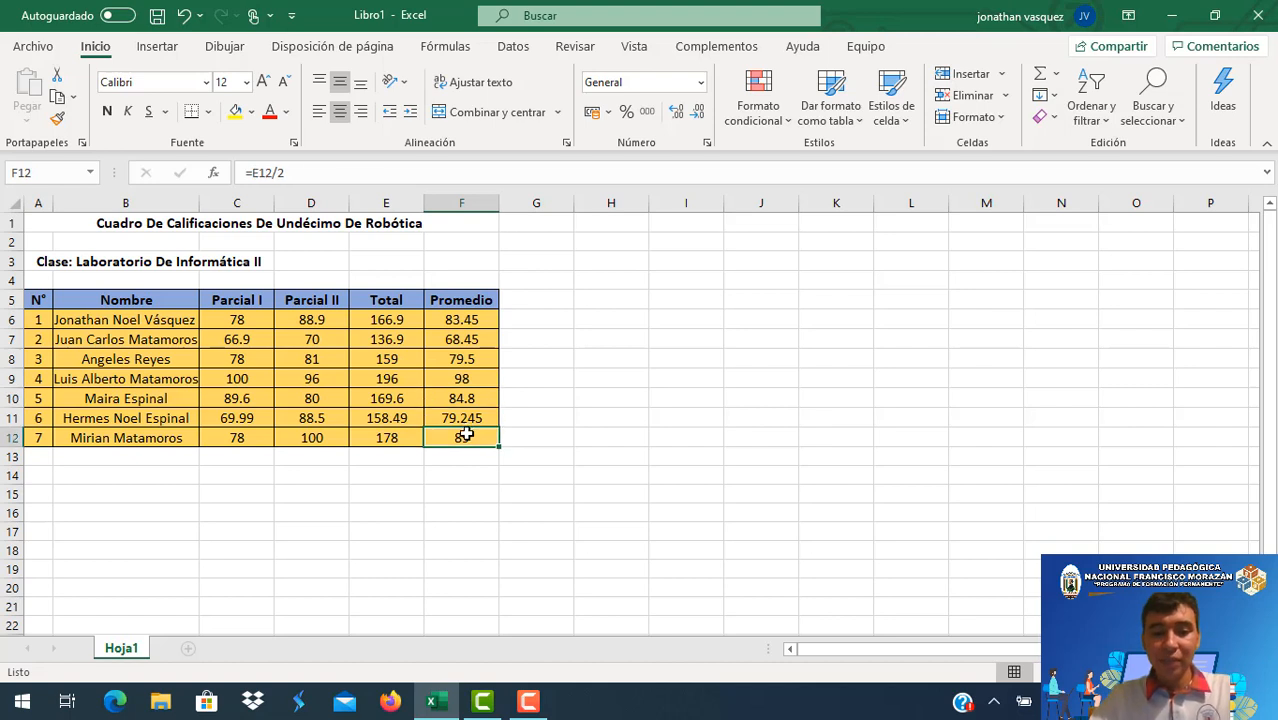
left_click(466, 418)
left_click(468, 398)
left_click(463, 359)
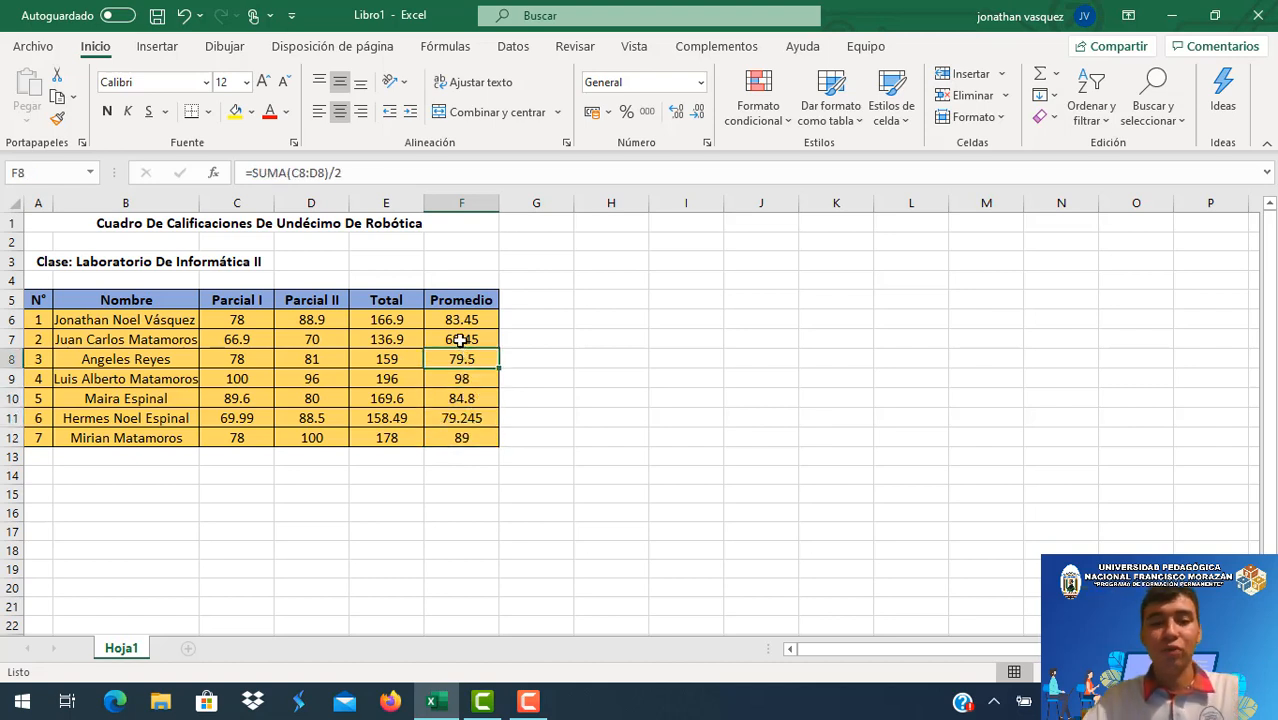
left_click(459, 339)
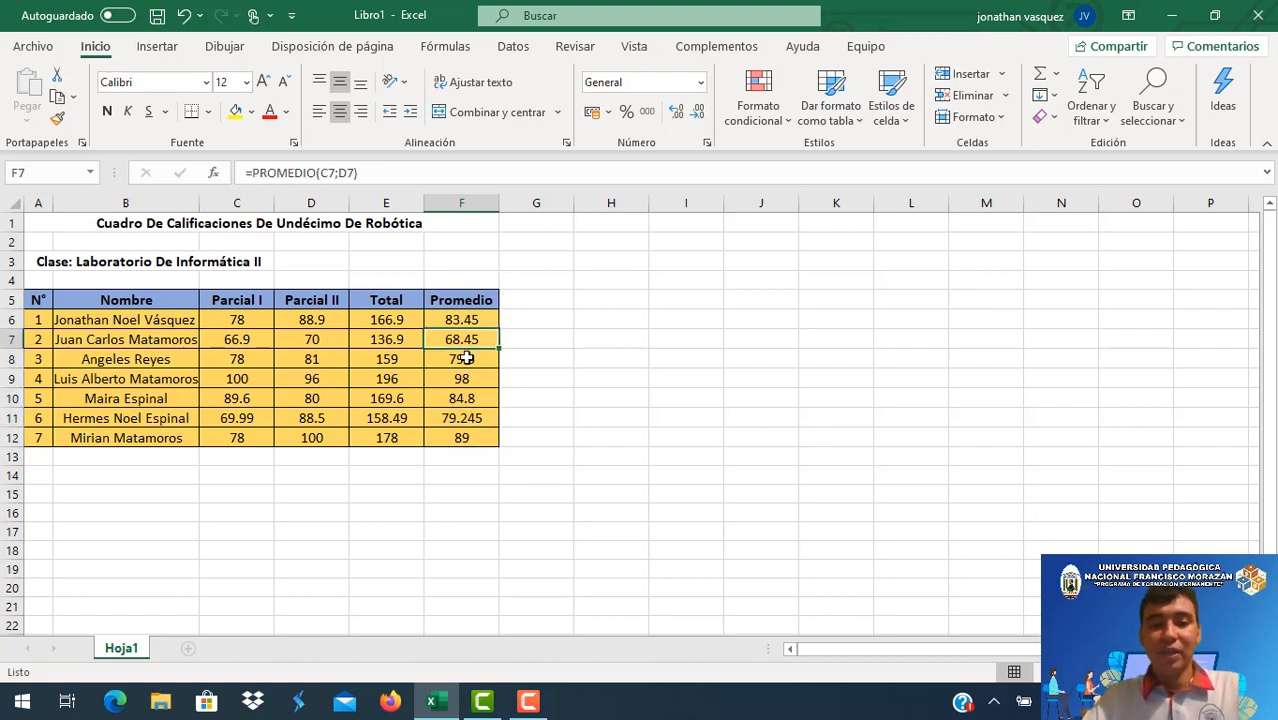
left_click(466, 358)
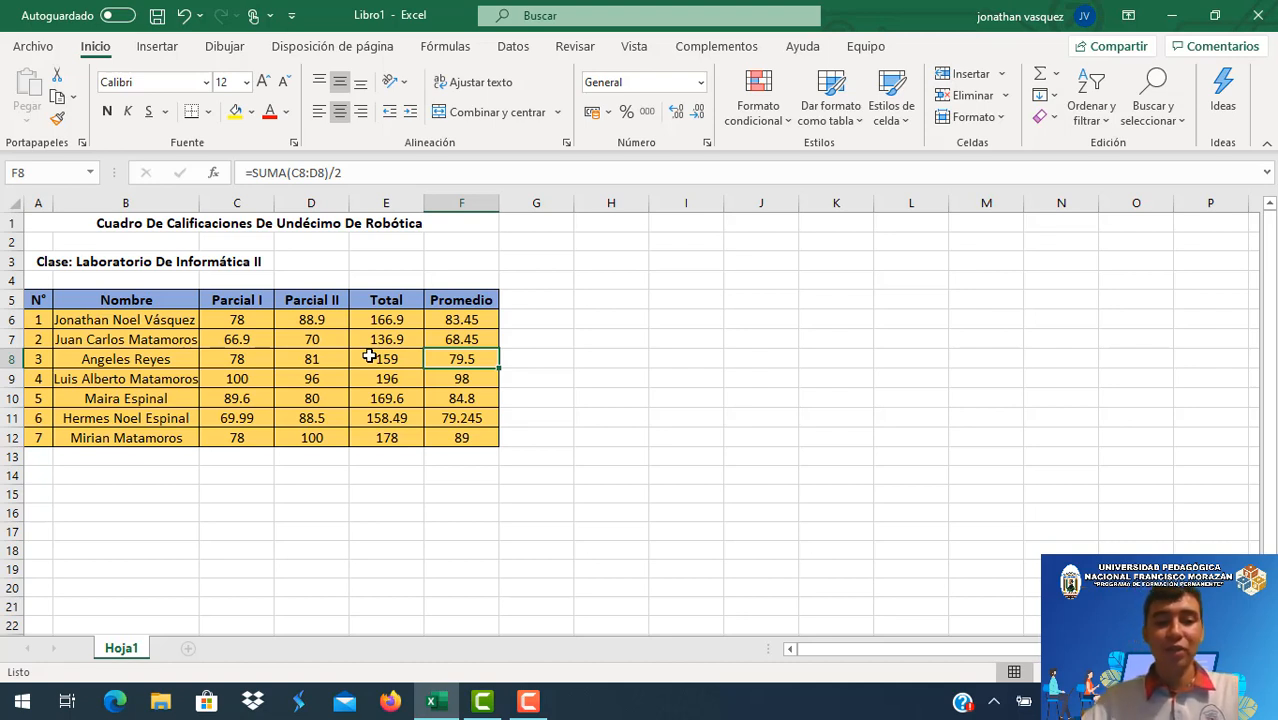
Test the first student's average by changing the Parcial II grade in D6 to 60 and checking F6, and undo the grade change
left_click(315, 339)
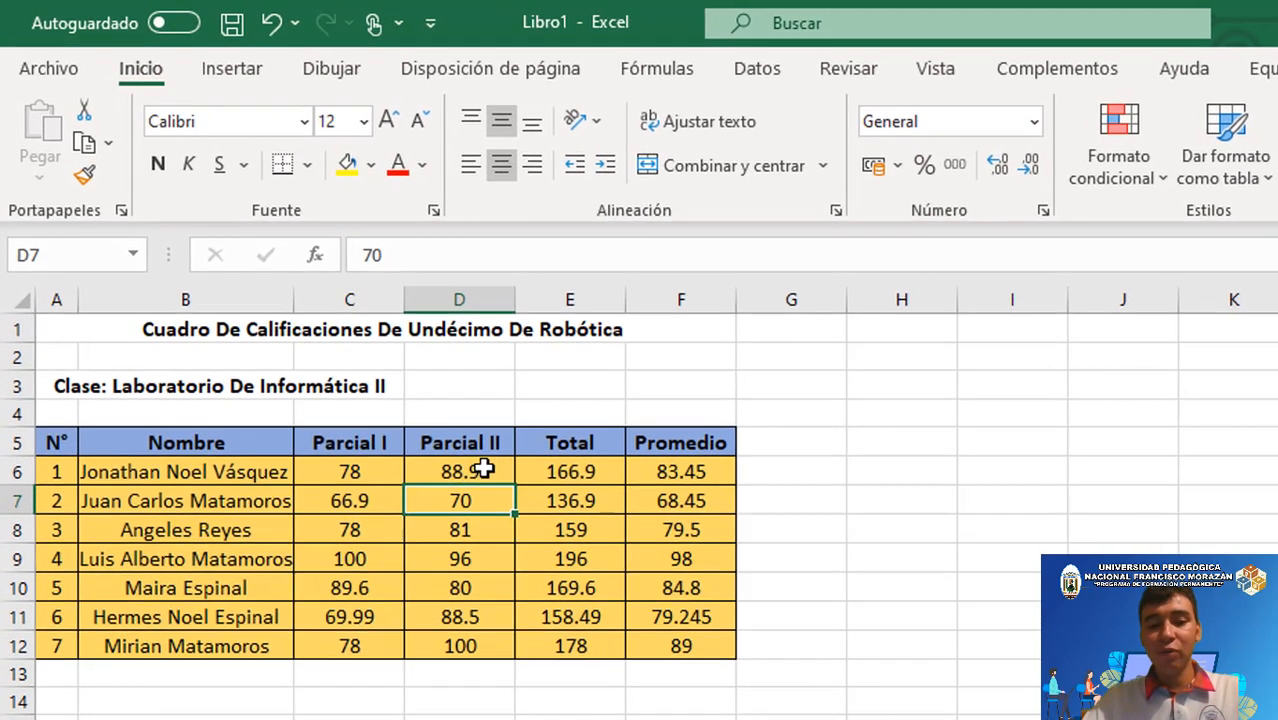
left_click(484, 468)
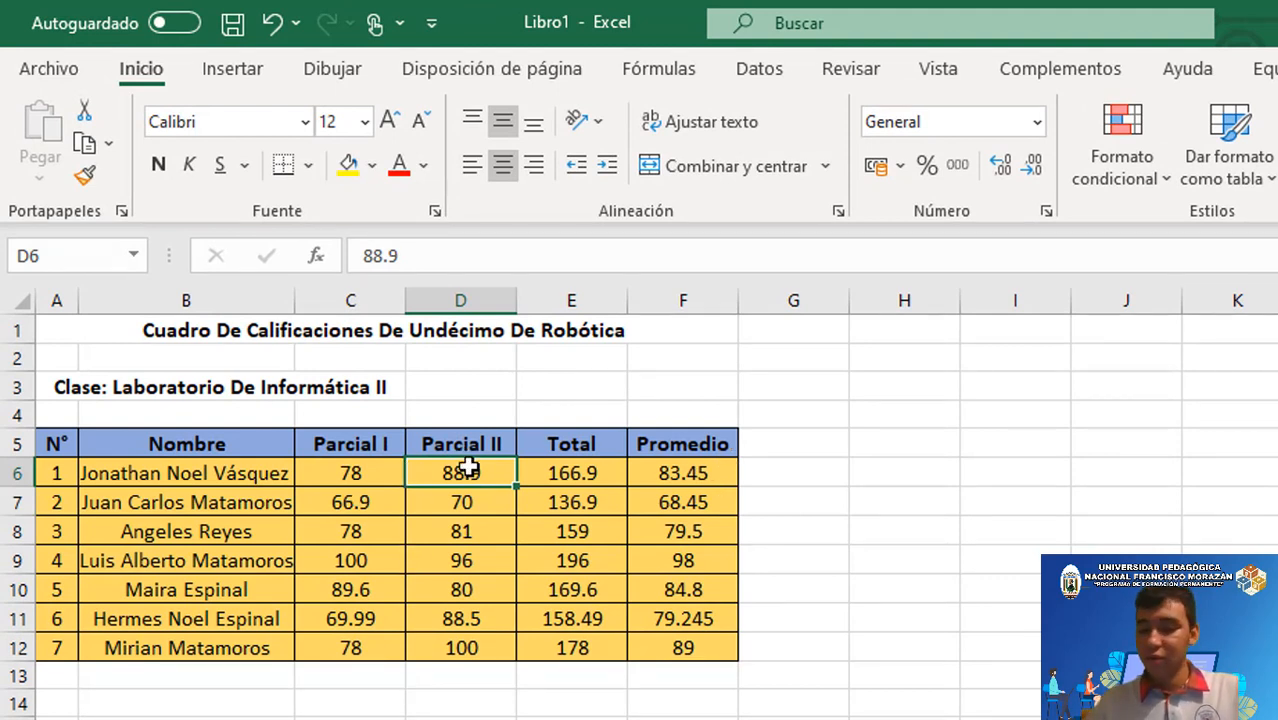
type("60")
left_click(571, 719)
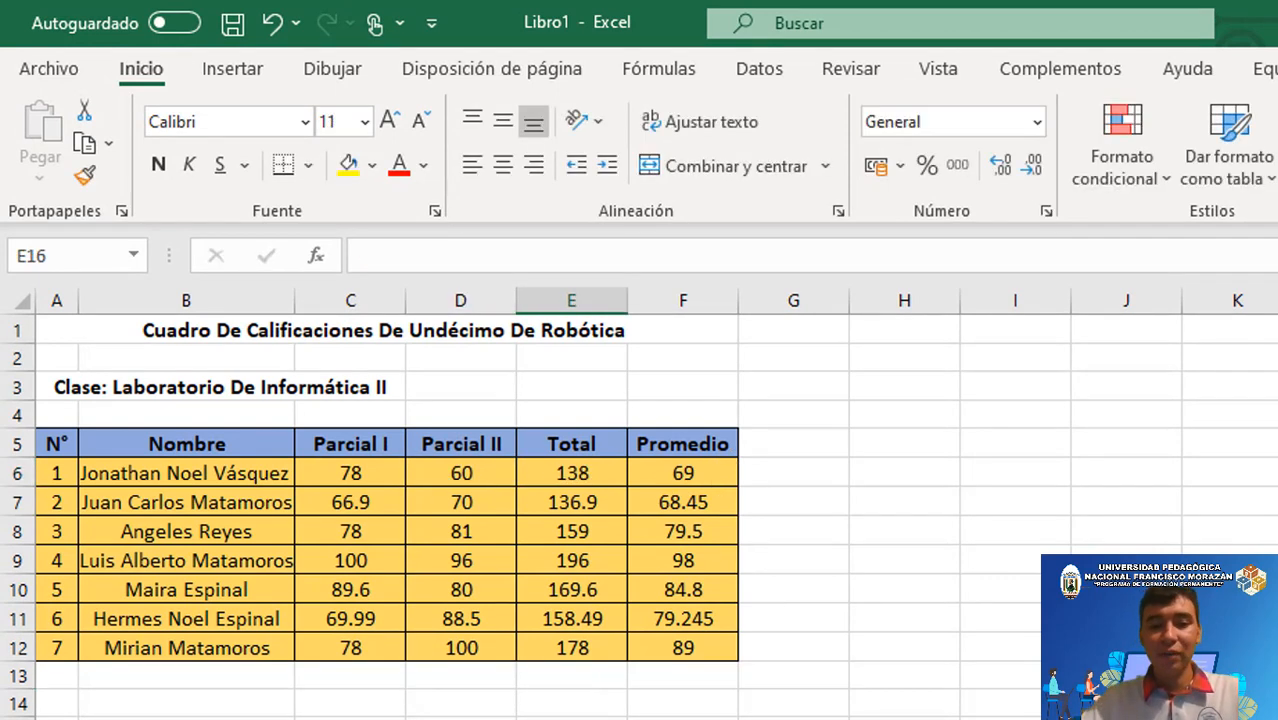
left_click(682, 470)
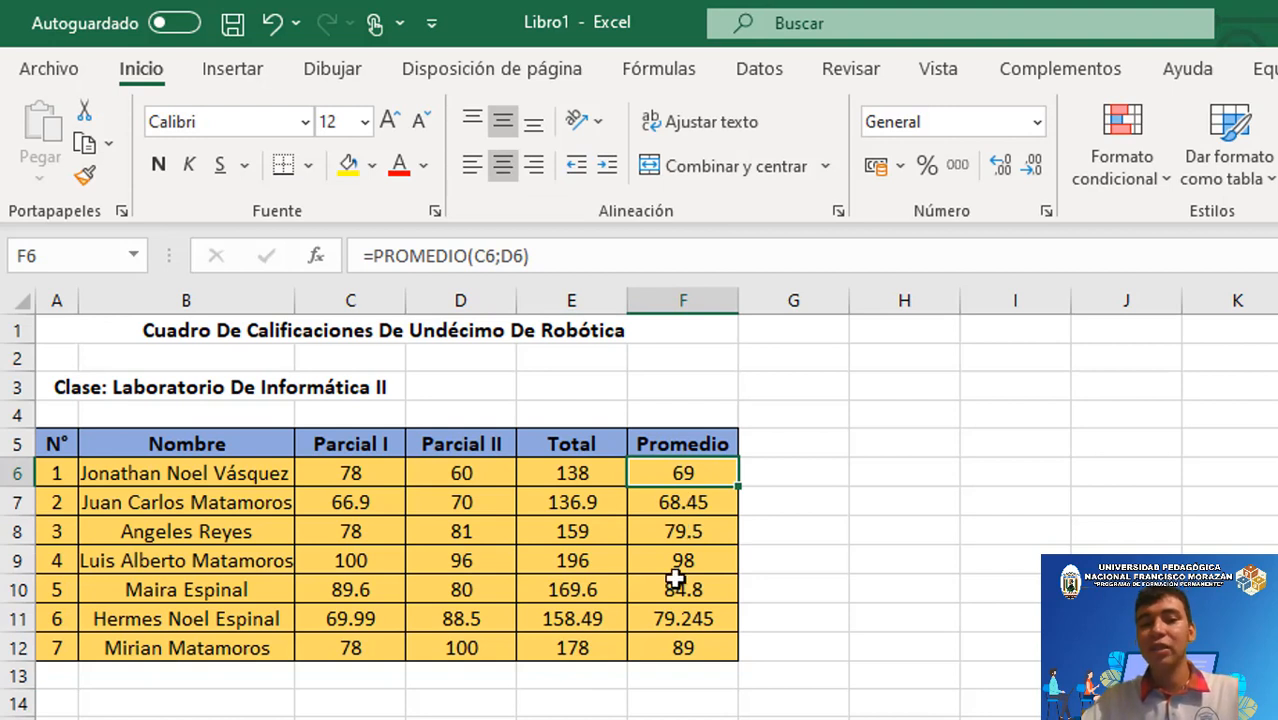
key("ctrl+z")
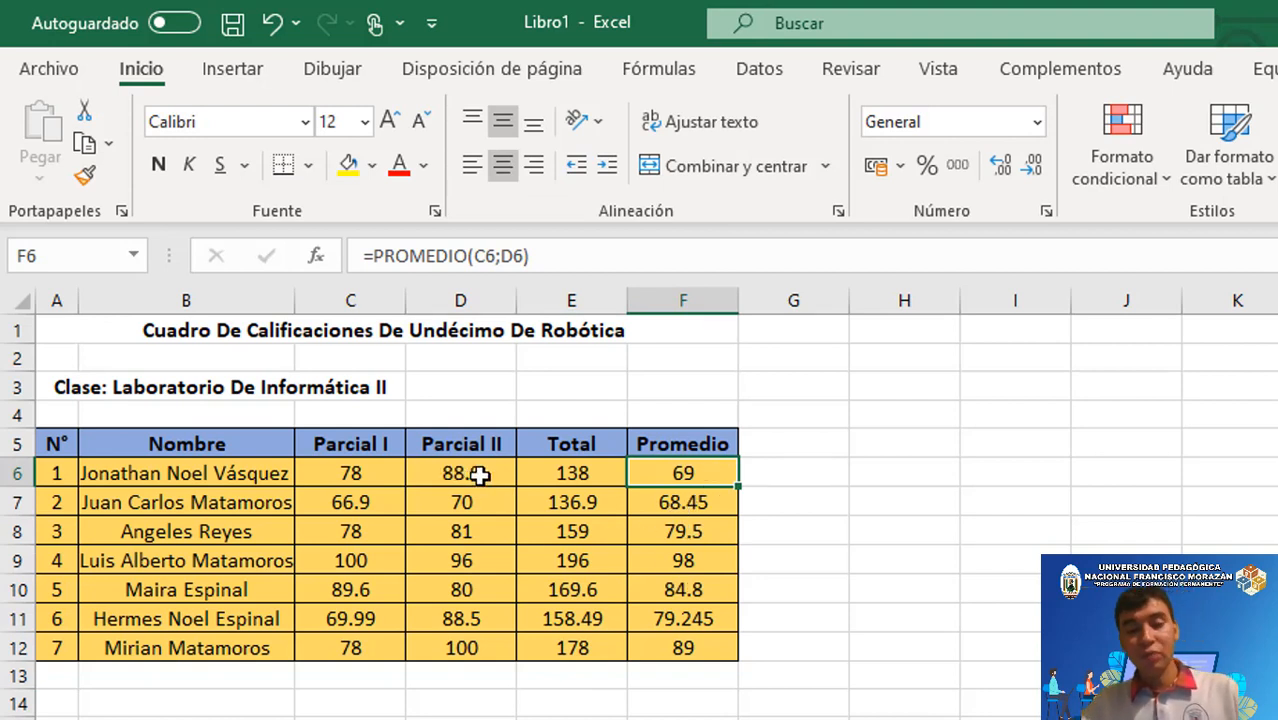
Review the first student's average in F6, total in E6 and partial grades in C6 and D6
left_click(668, 476)
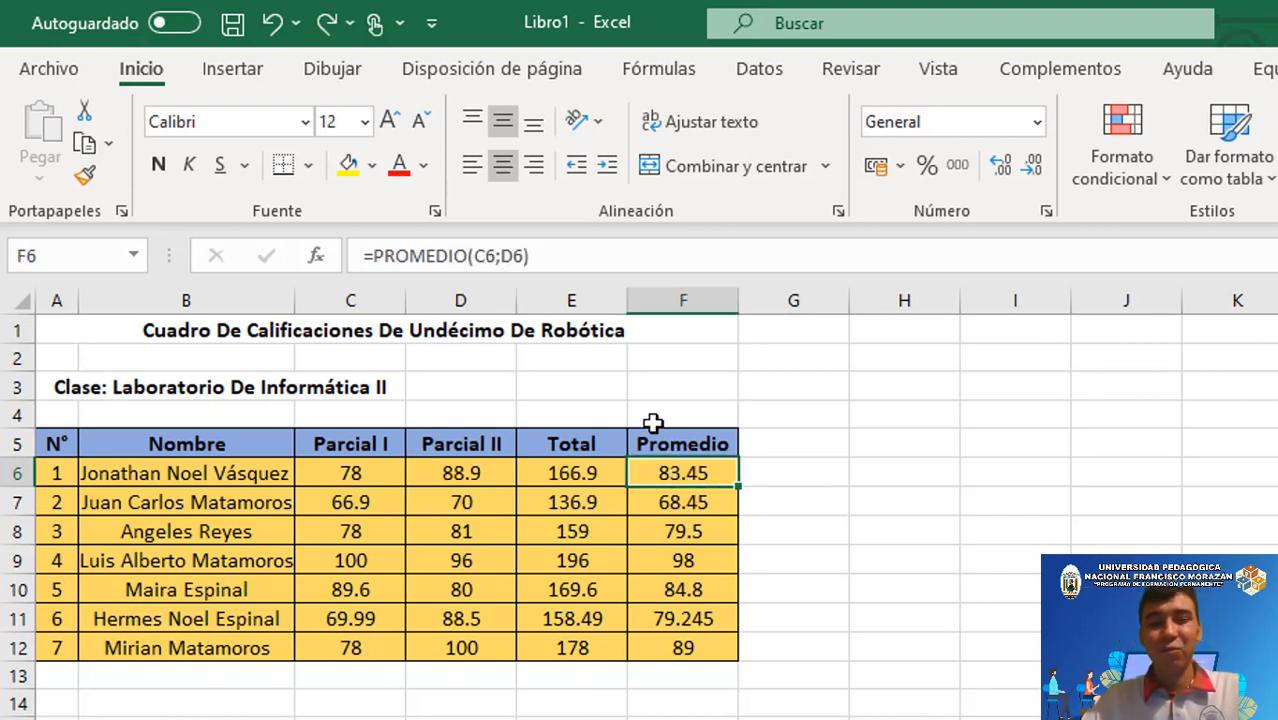
left_click(574, 477)
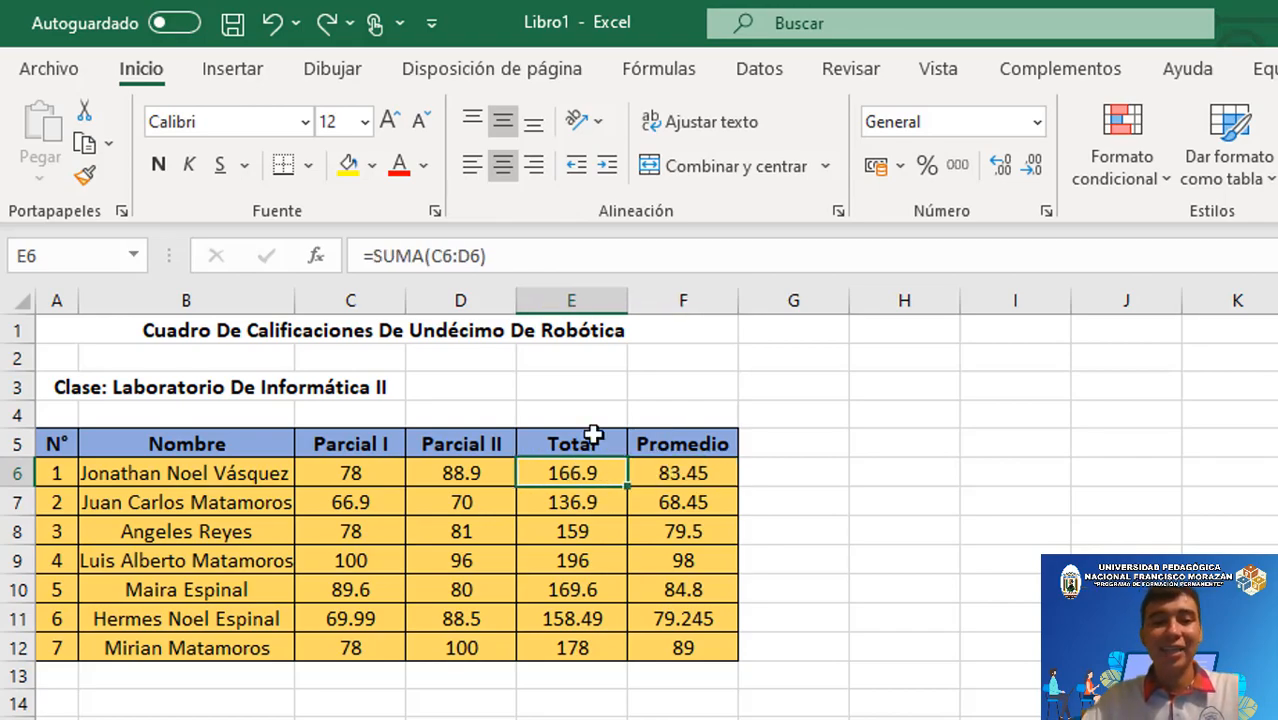
left_click(574, 565)
left_click(434, 476)
left_click(348, 476)
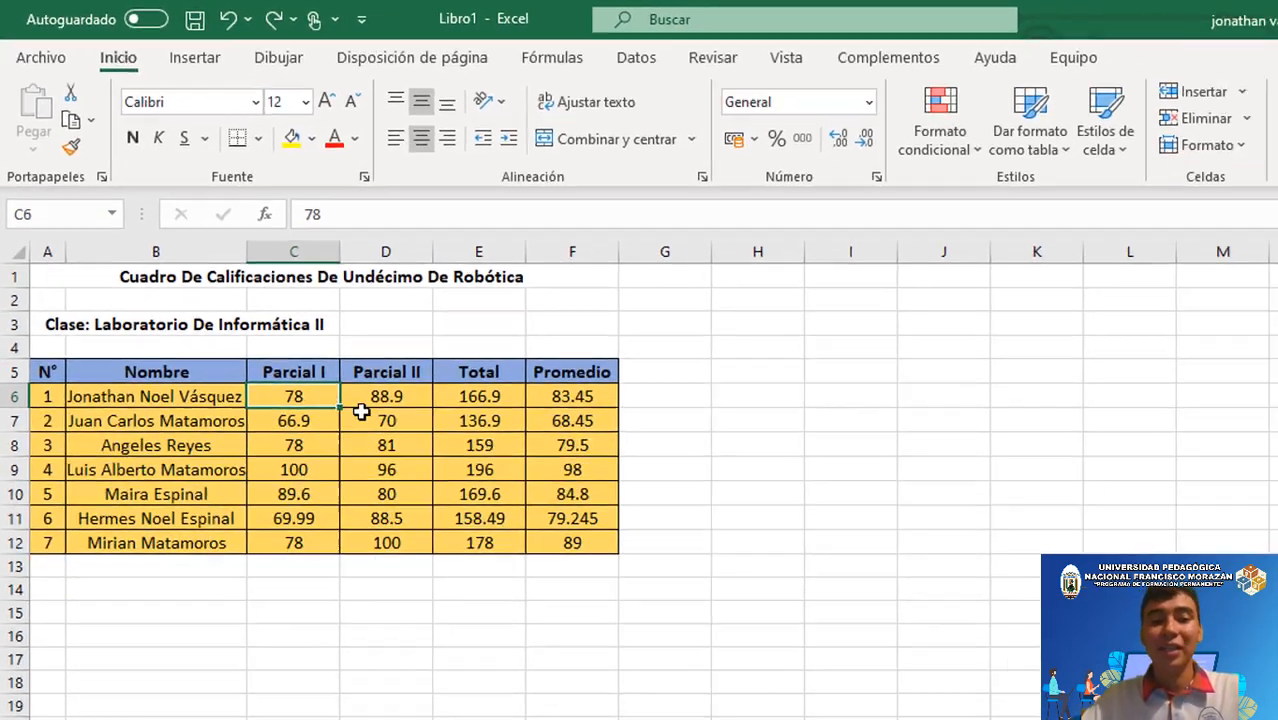
left_click(460, 476)
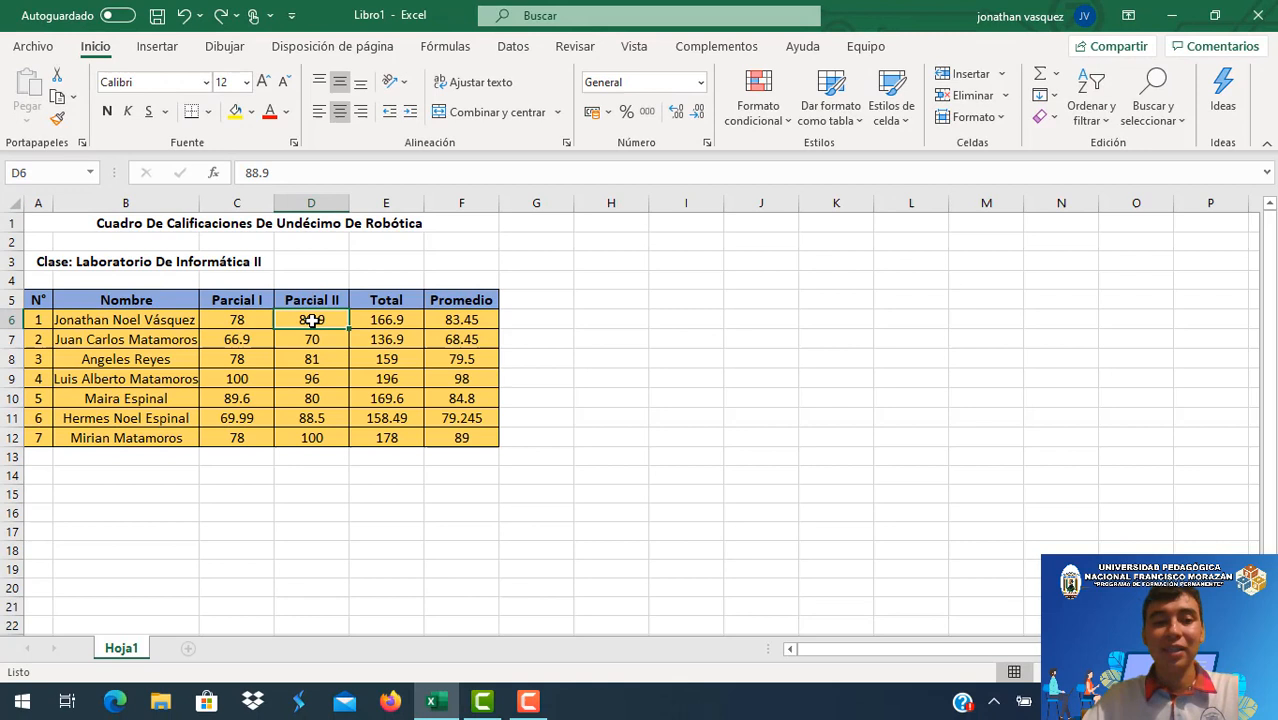
Examine the total formula in E6 and the cell range it references, then check the third student's total formula in E8
left_click(390, 319)
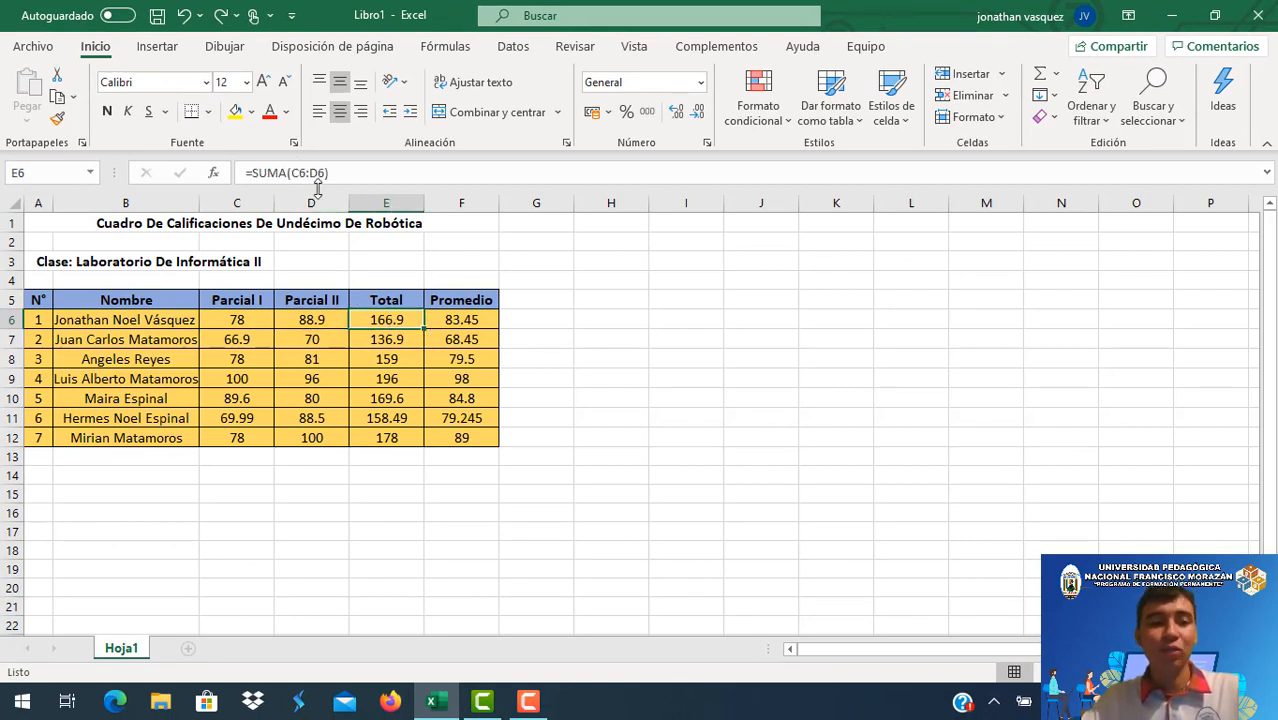
double_click(380, 322)
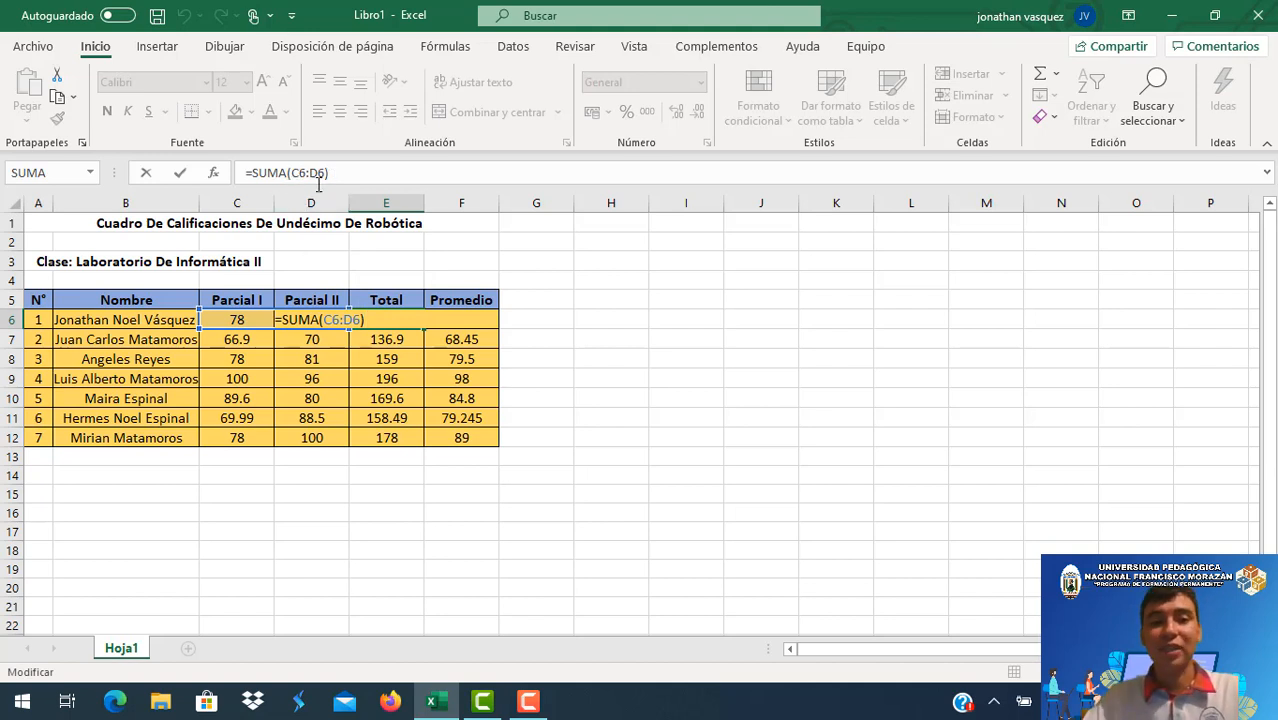
key("Return")
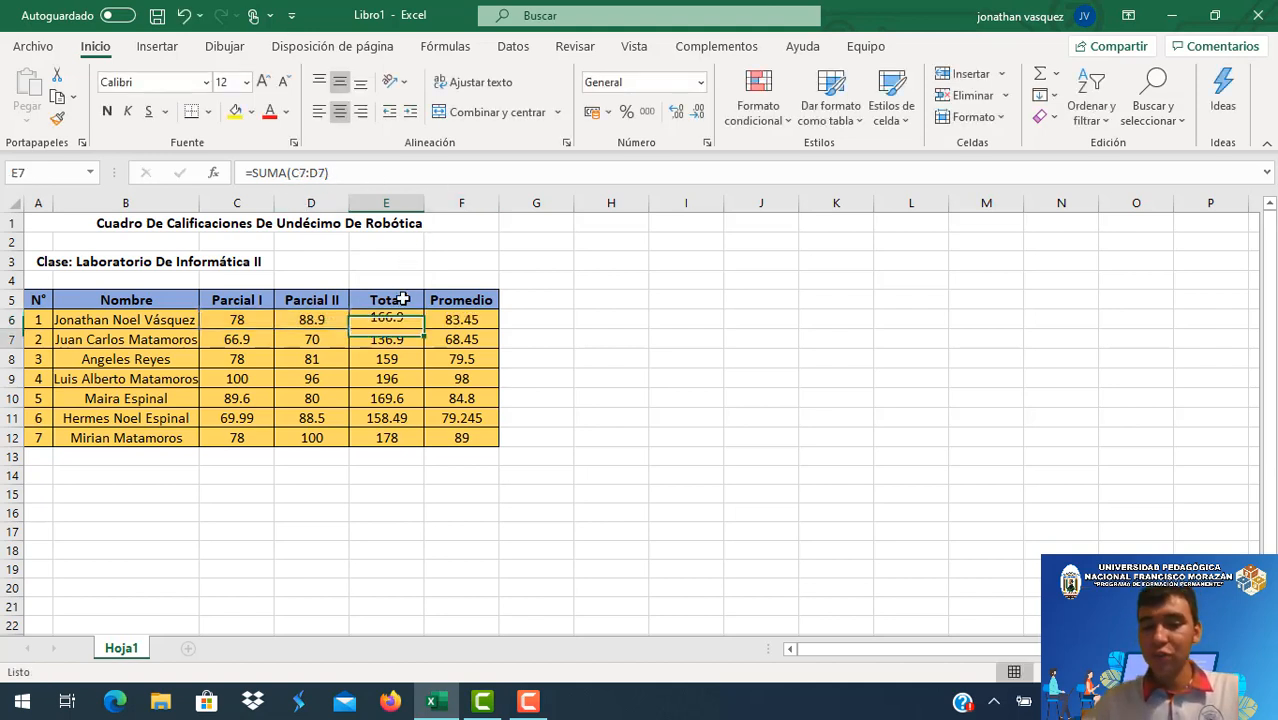
left_click(402, 356)
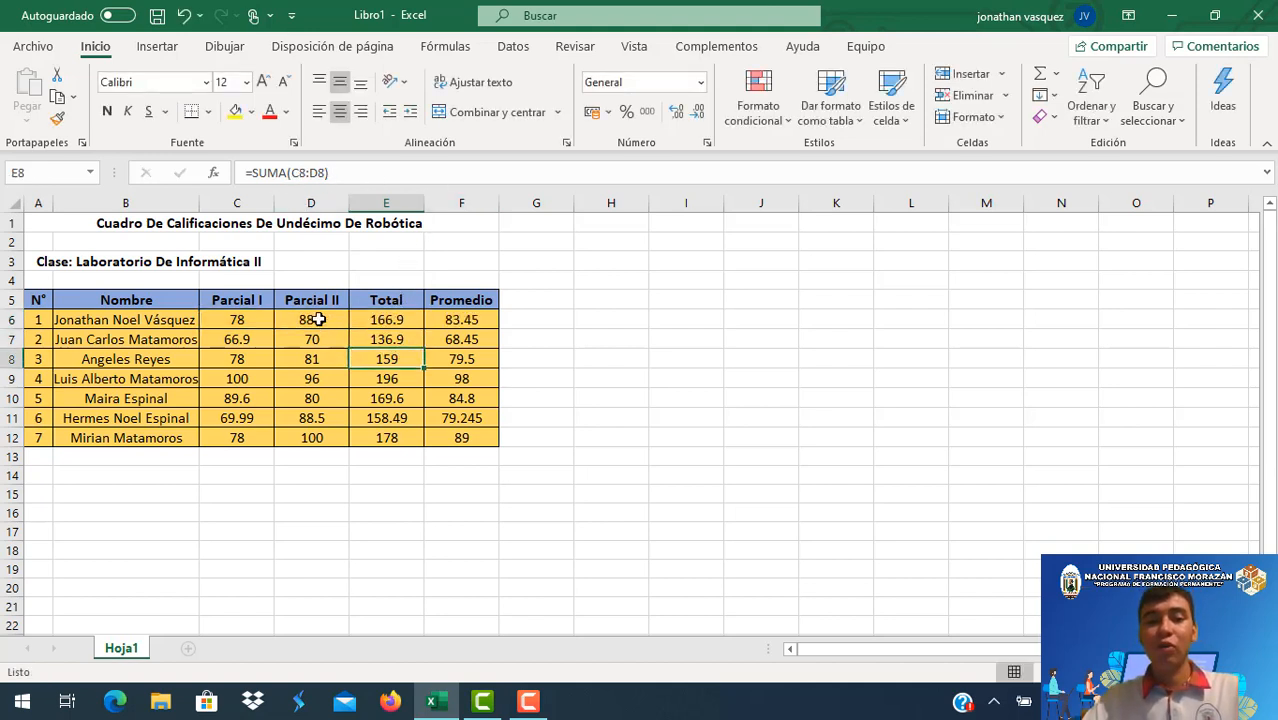